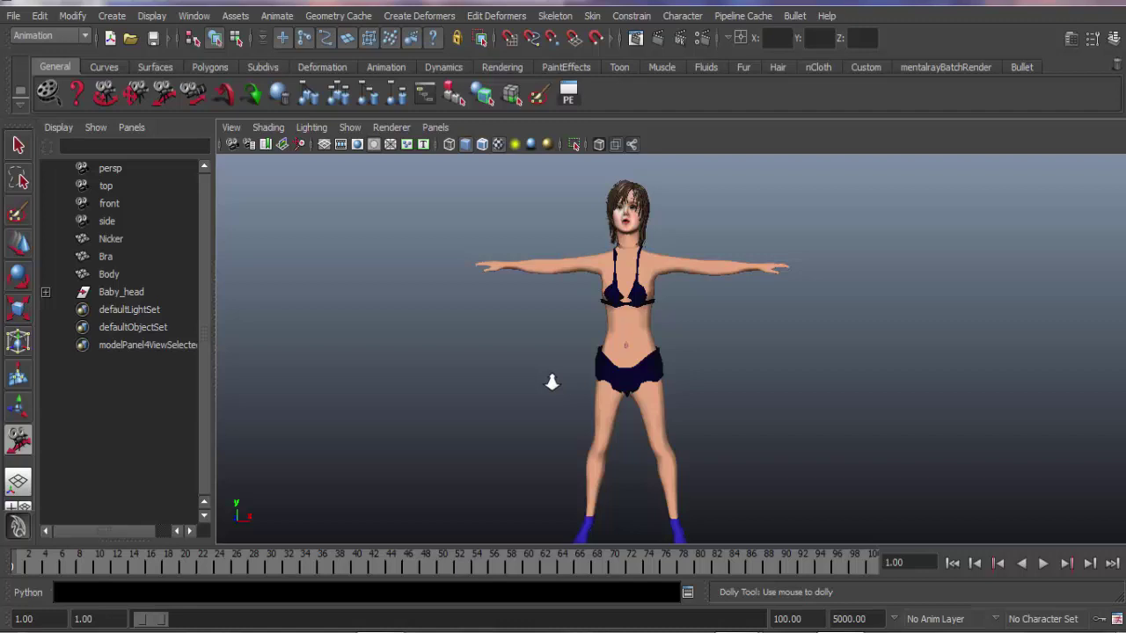
Step: Dolly and pan the perspective camera in until the girl's head fills the view
left_click_drag(551, 381, 816, 515)
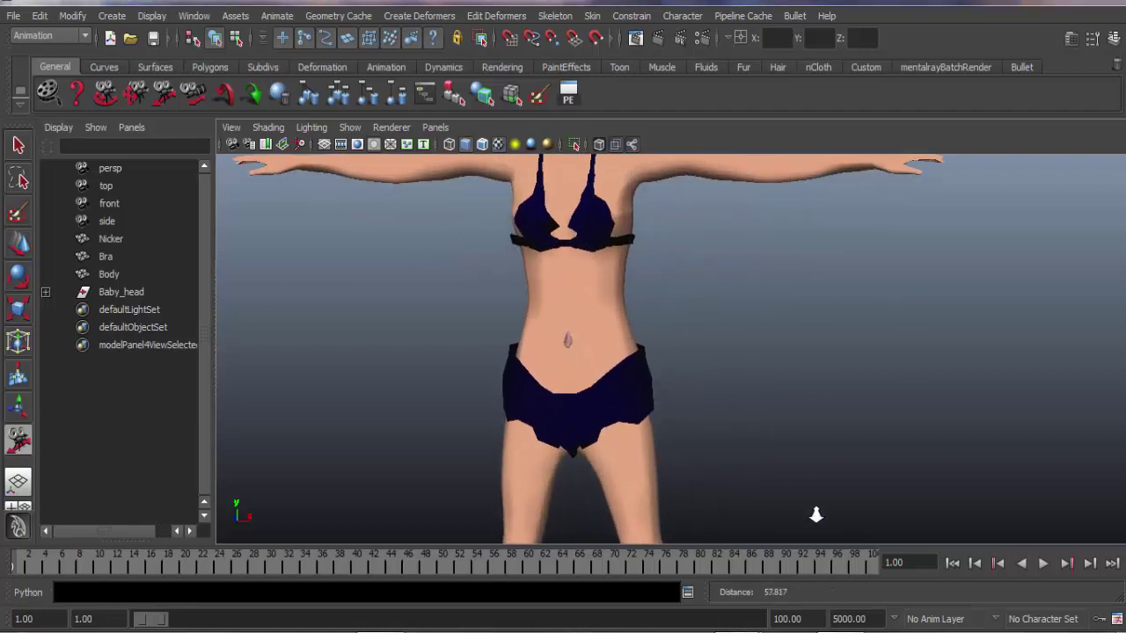
key("t")
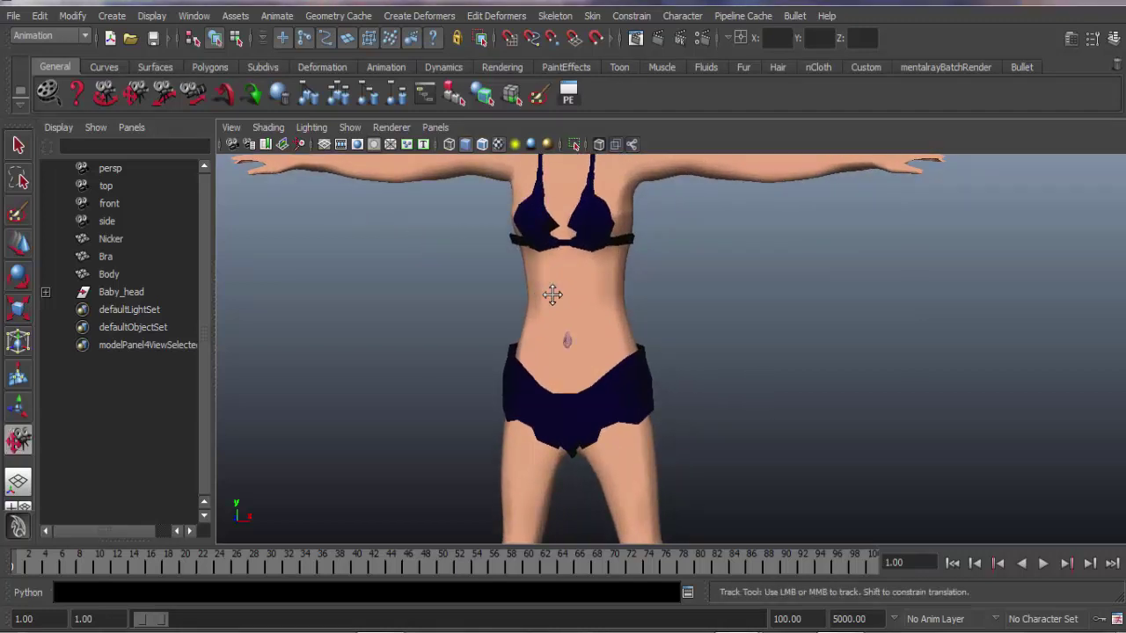
left_click_drag(554, 294, 610, 528)
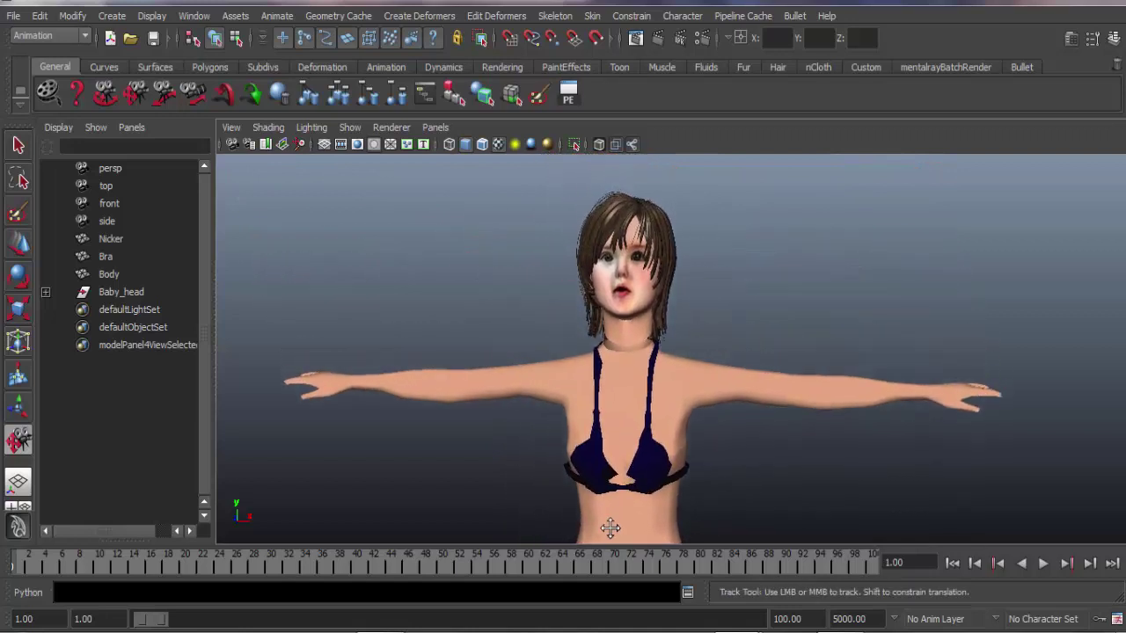
left_click_drag(594, 387, 591, 439)
key("ctrl+alt+d")
left_click_drag(408, 368, 731, 460)
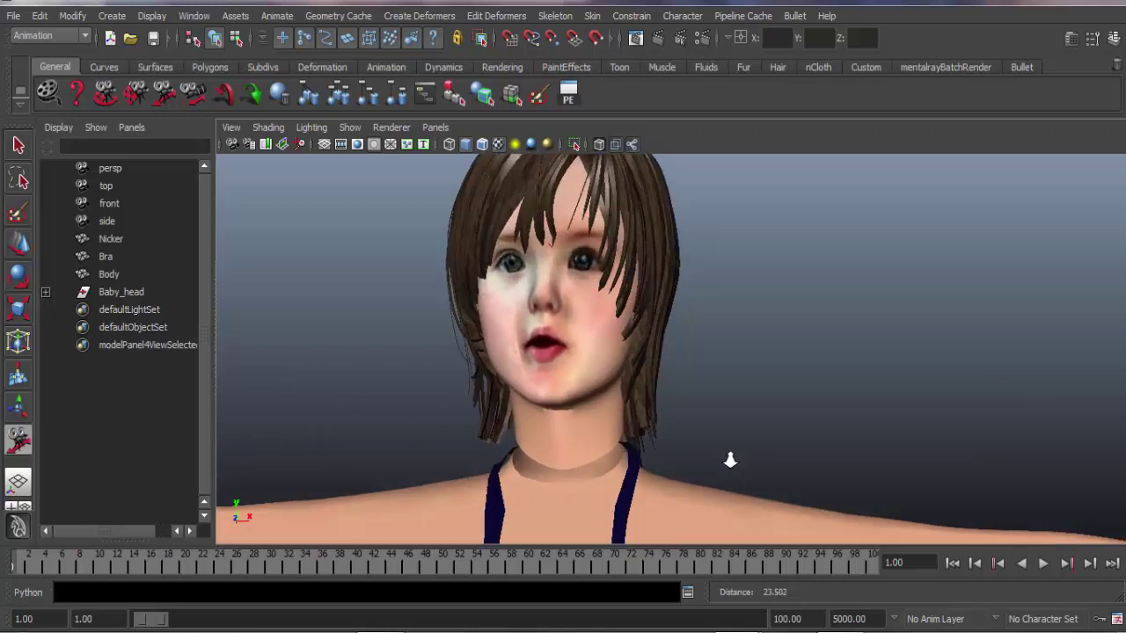
Step: Isolate Baby_head's Eye_Lt, Eye_Rt and Face so only the bald head shows, then deselect
key("q")
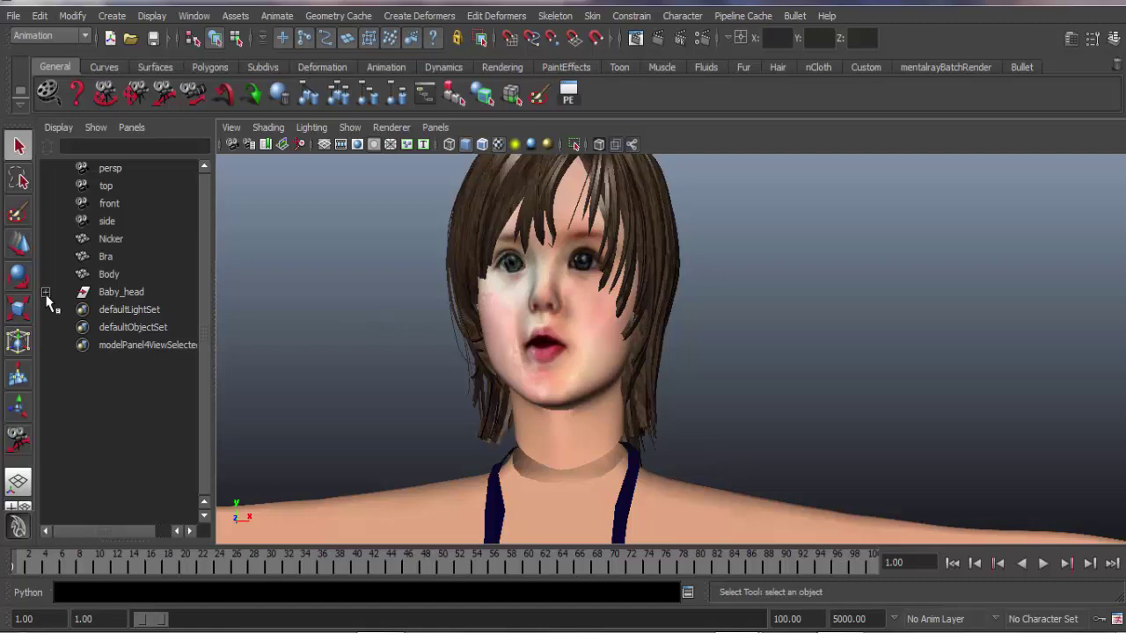
left_click(46, 292)
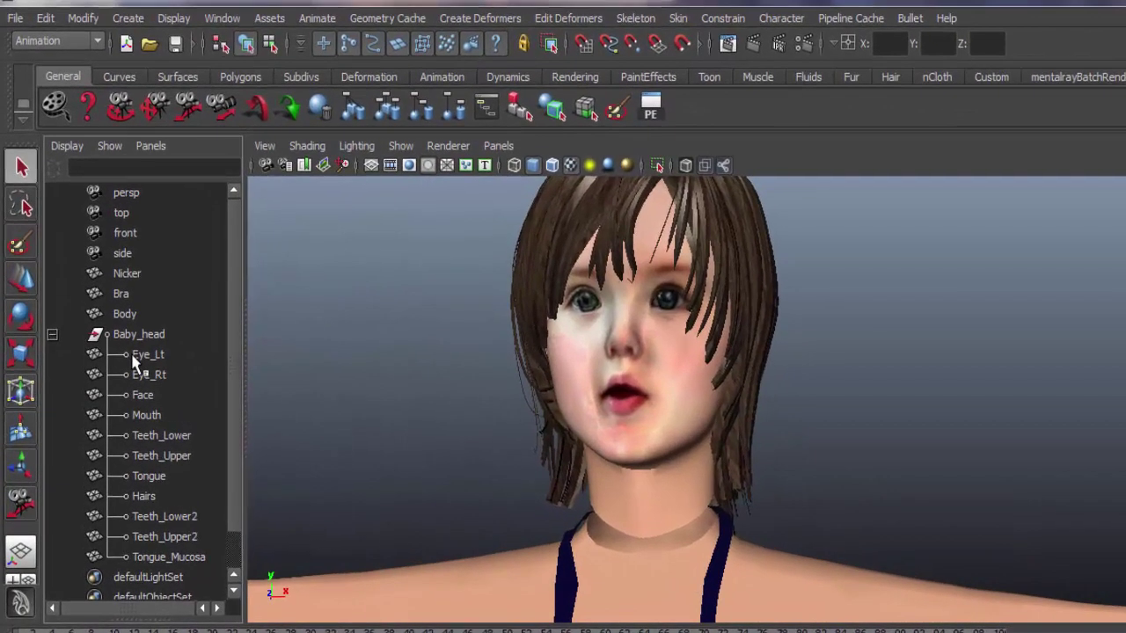
left_click_drag(131, 353, 148, 403)
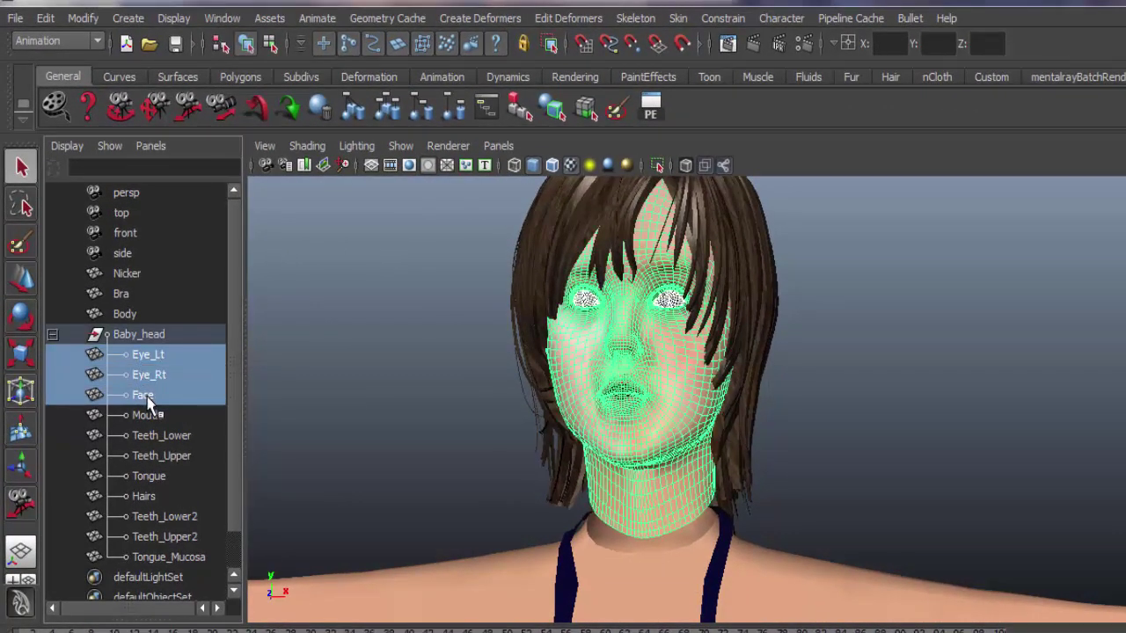
left_click(657, 165)
key("w")
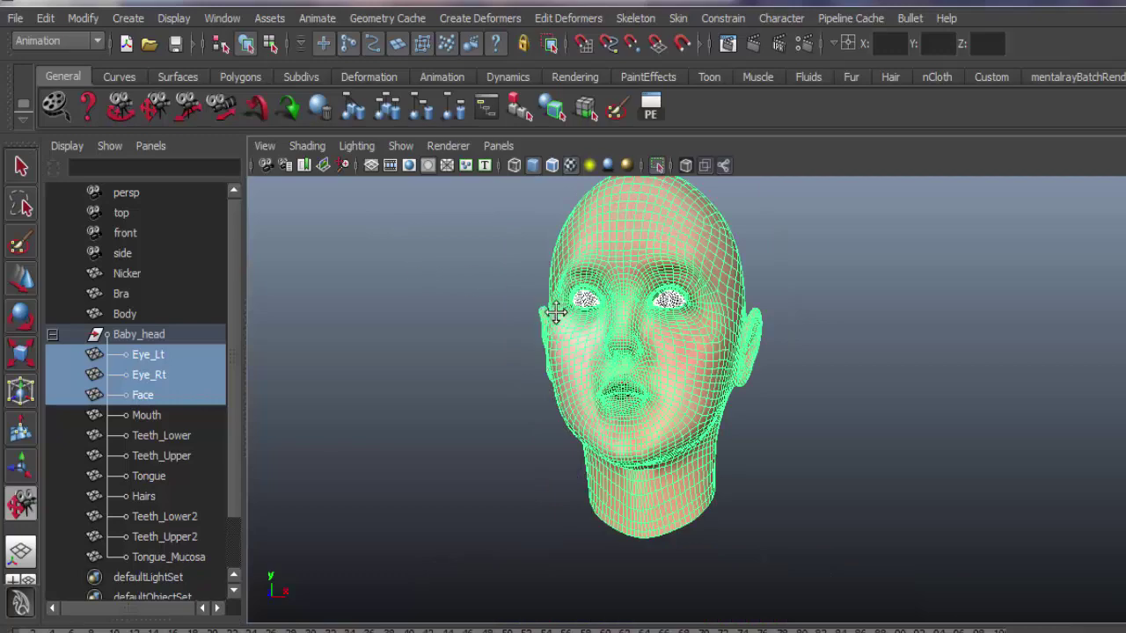
middle_click_drag(554, 308, 596, 386, "alt")
key("q")
left_click(264, 316)
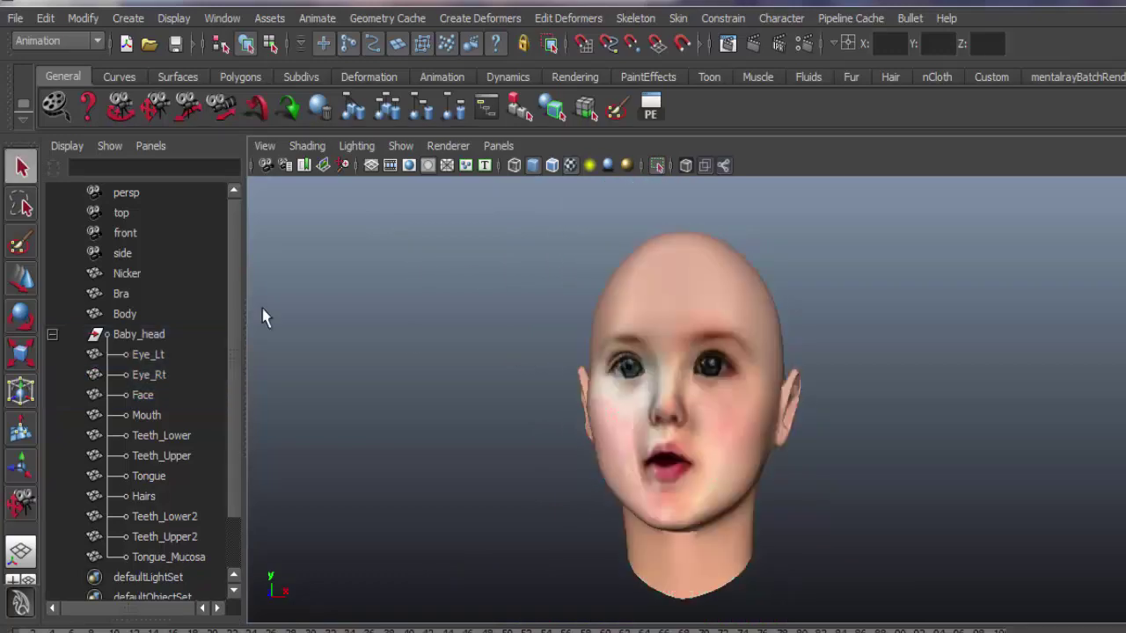
Step: Switch the viewport to the side orthographic camera and show the Animation shelf
left_click(498, 146)
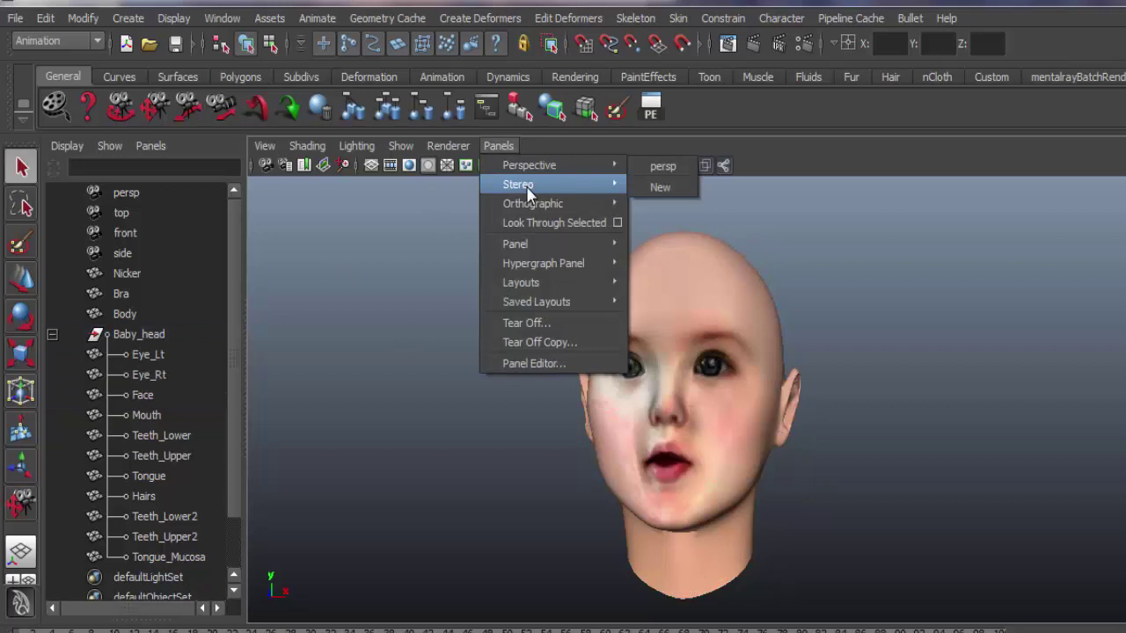
mouse_move(532, 206)
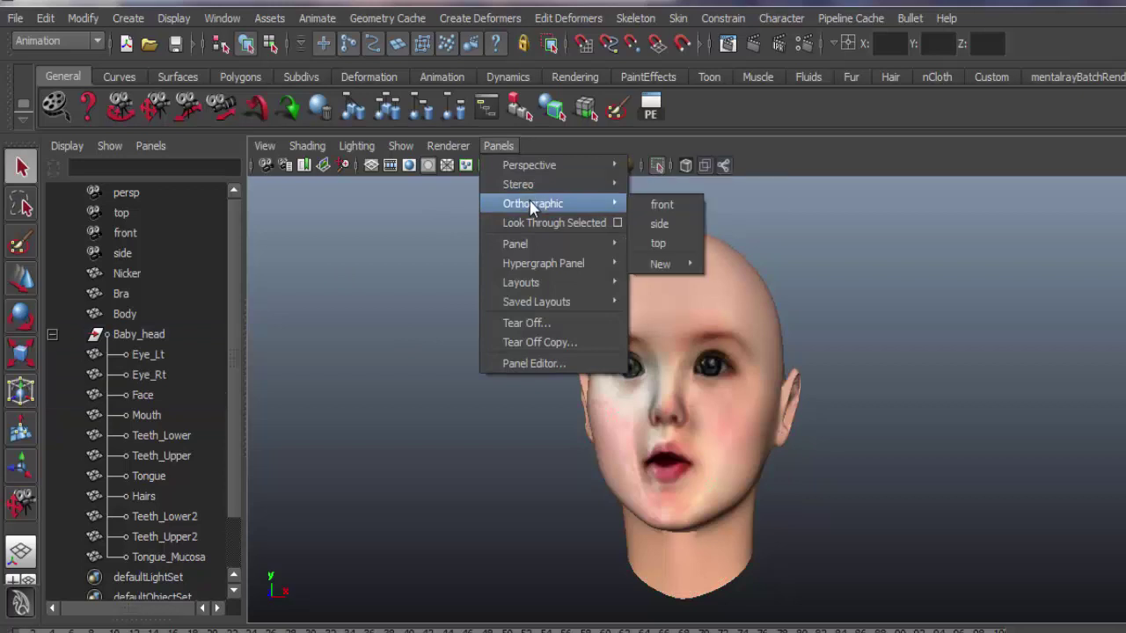
left_click(648, 220)
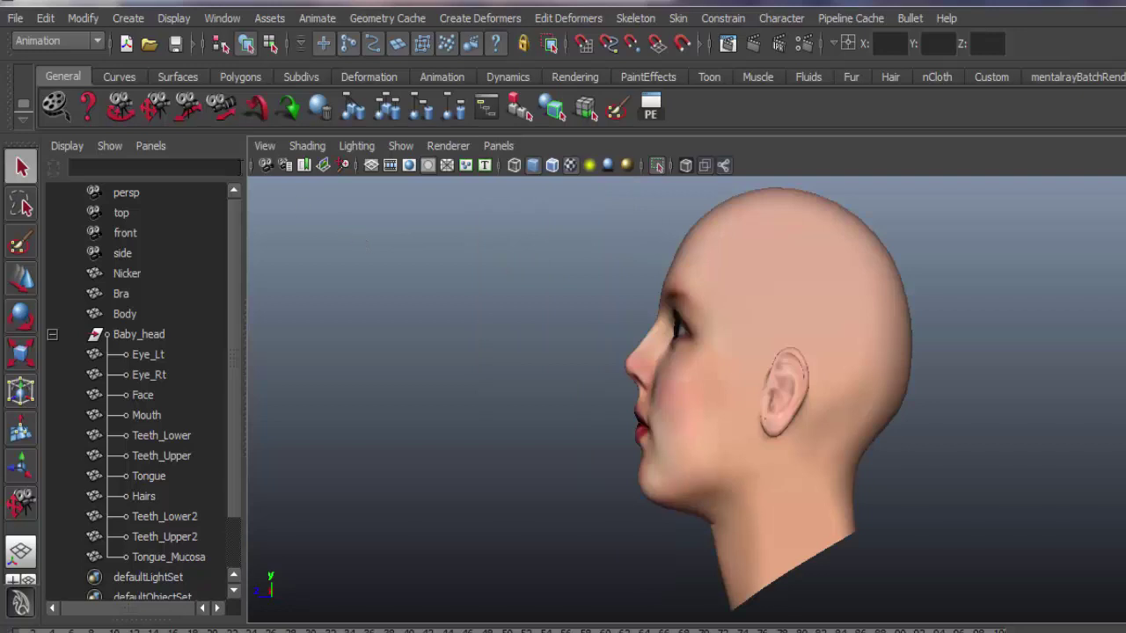
left_click(429, 78)
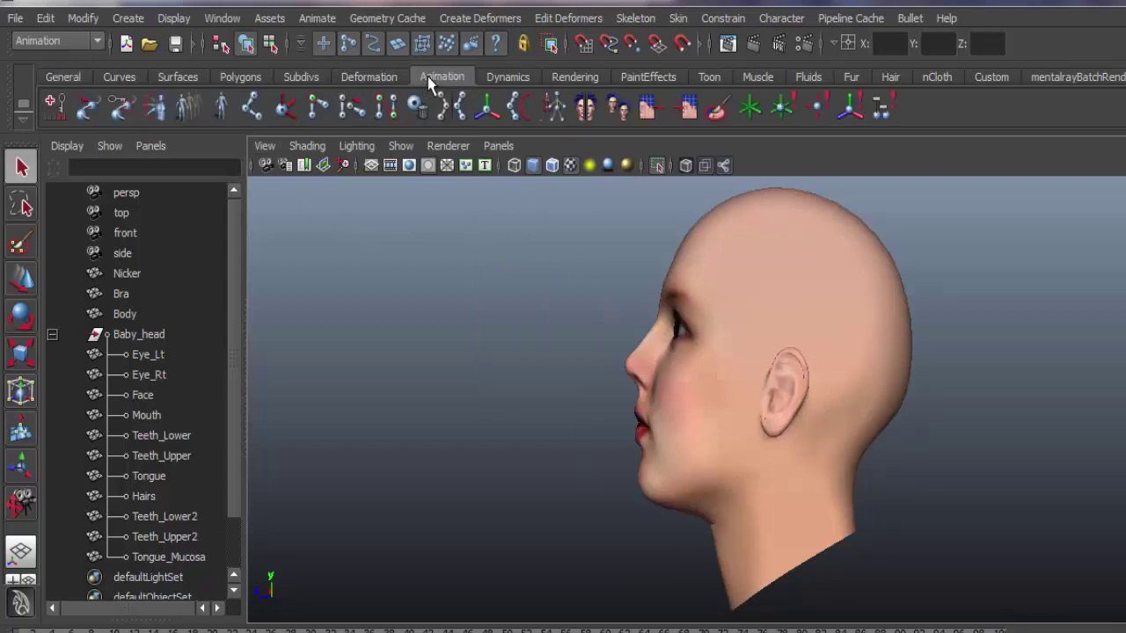
Step: Draw a joint chain from the neck base through ear level to the top of the head
left_click(252, 116)
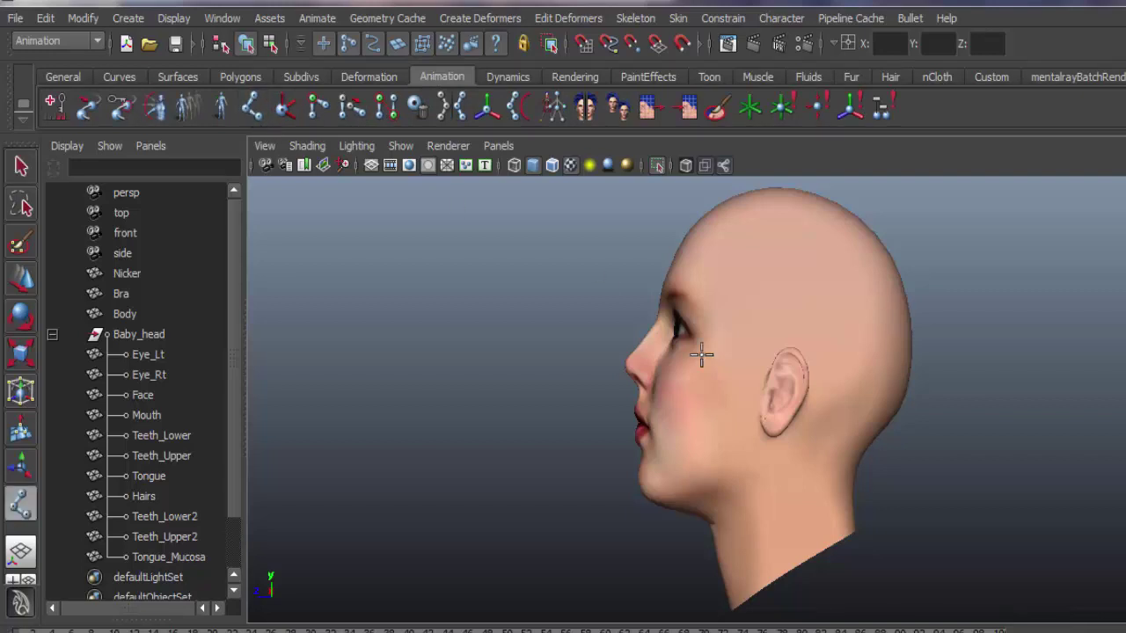
left_click(797, 572)
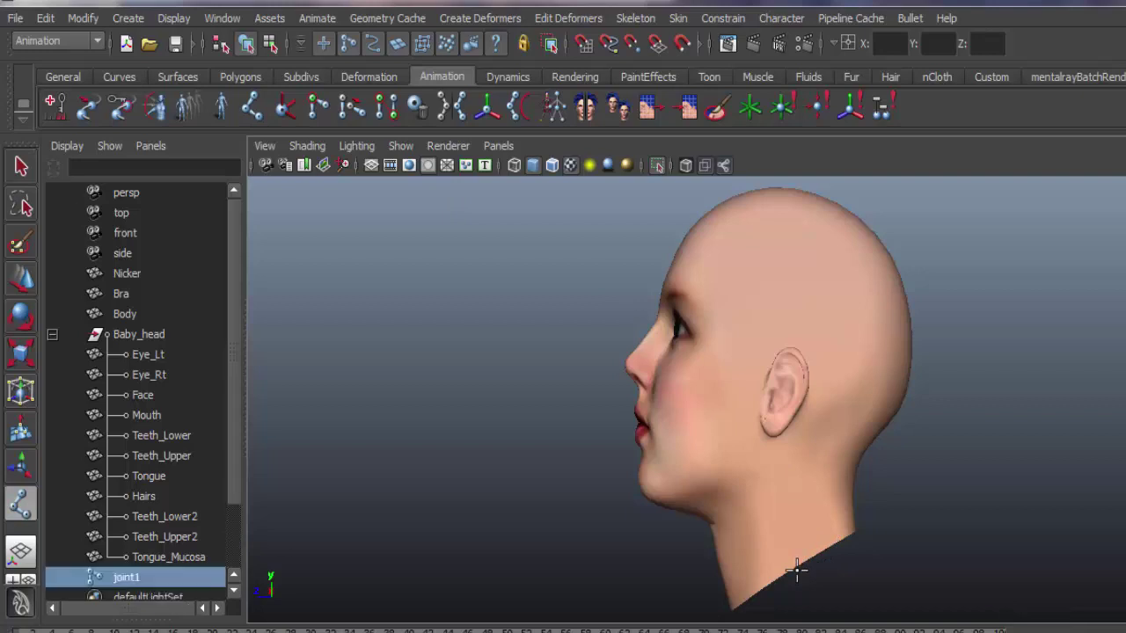
left_click(739, 424)
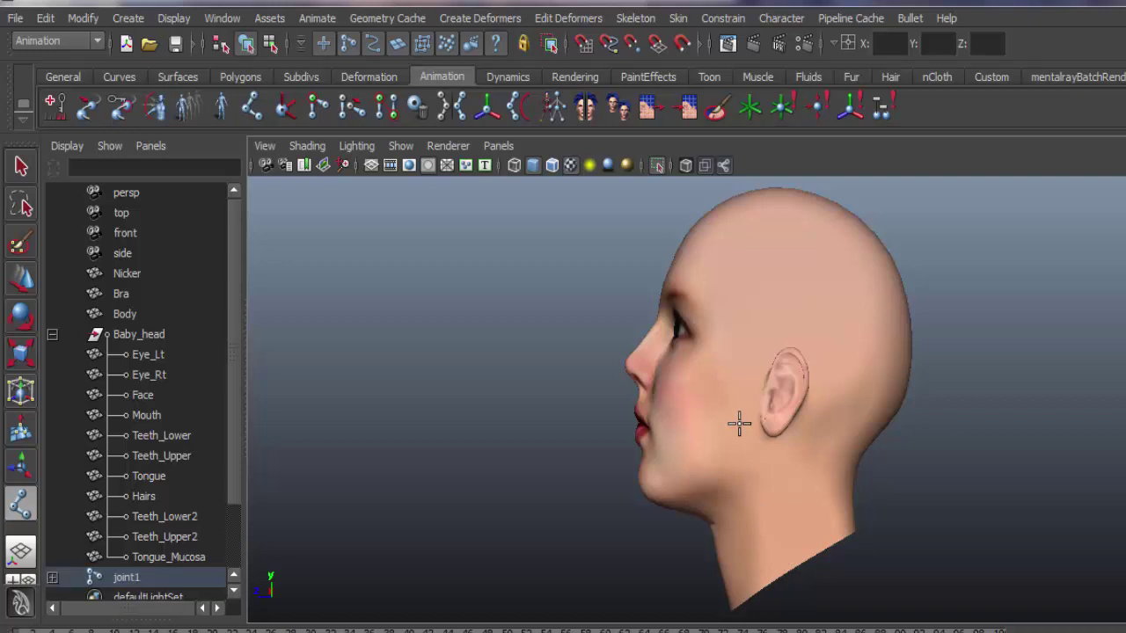
left_click(785, 183)
key("Return")
left_click(722, 166)
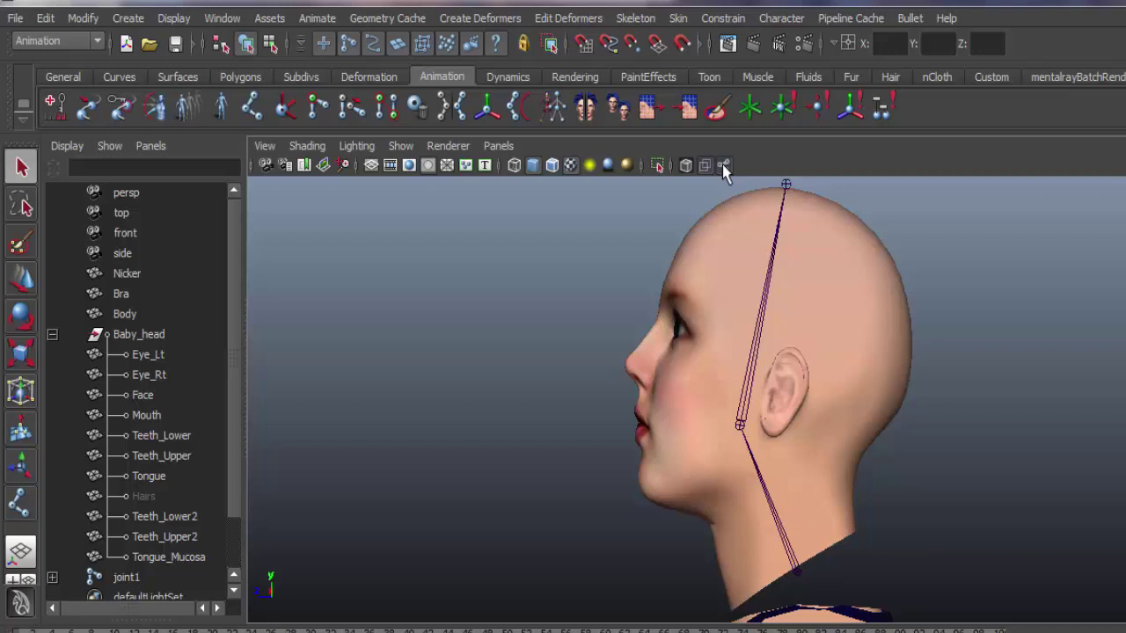
left_click(765, 492)
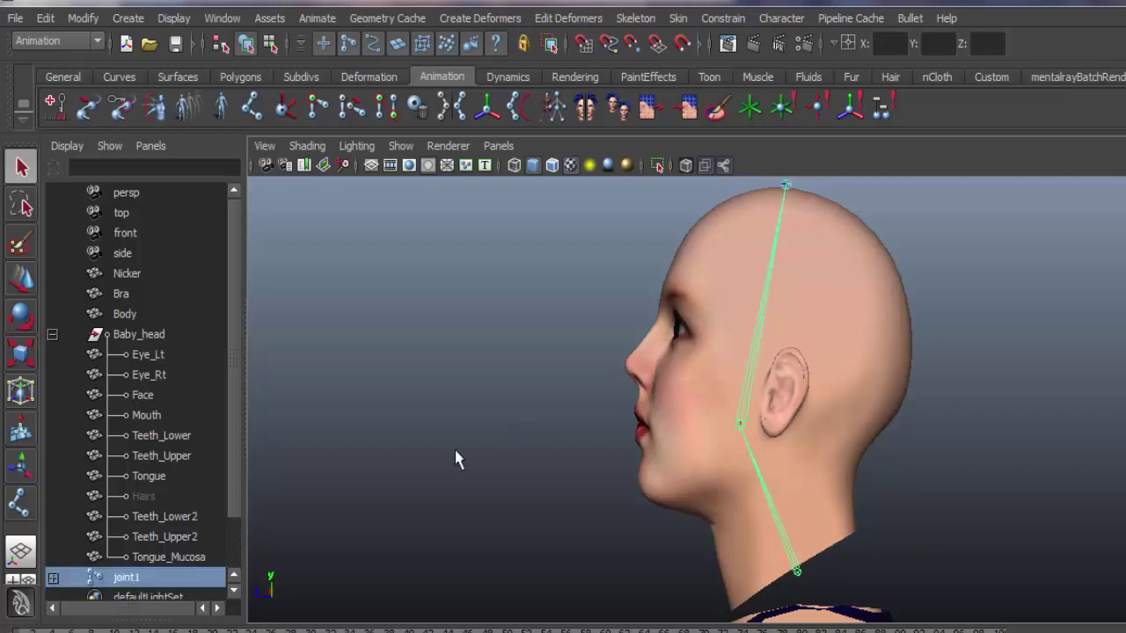
scroll(240, 519, "down", 1)
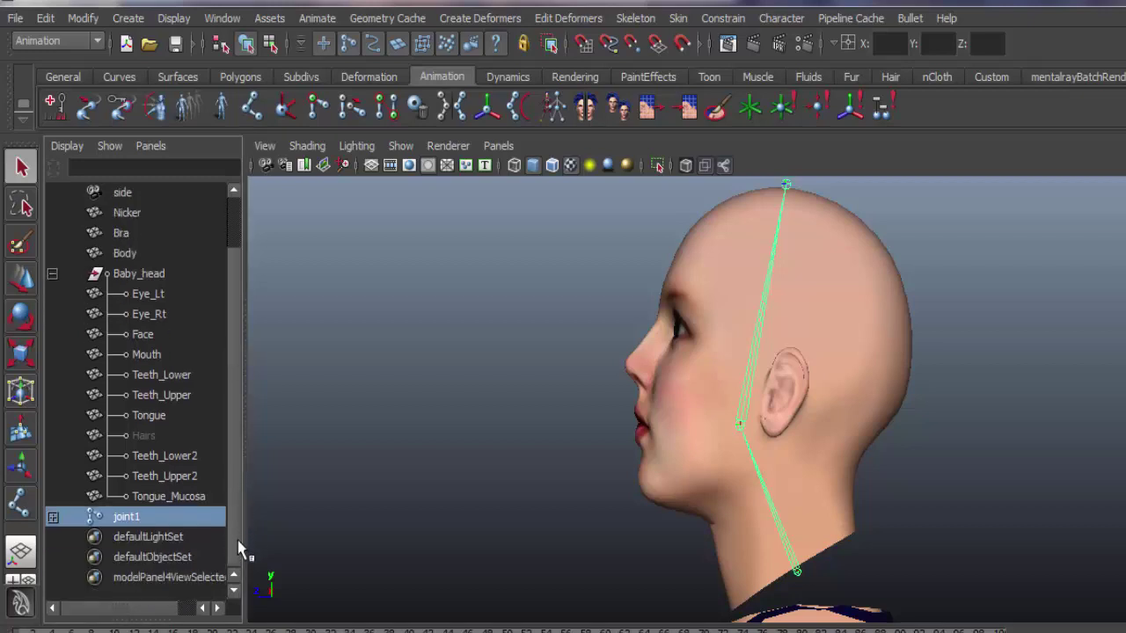
Step: Rename joint1 to Neck_Joint and its child joint2 to Head_Joint in the Outliner
left_click(53, 516)
double_click(125, 517)
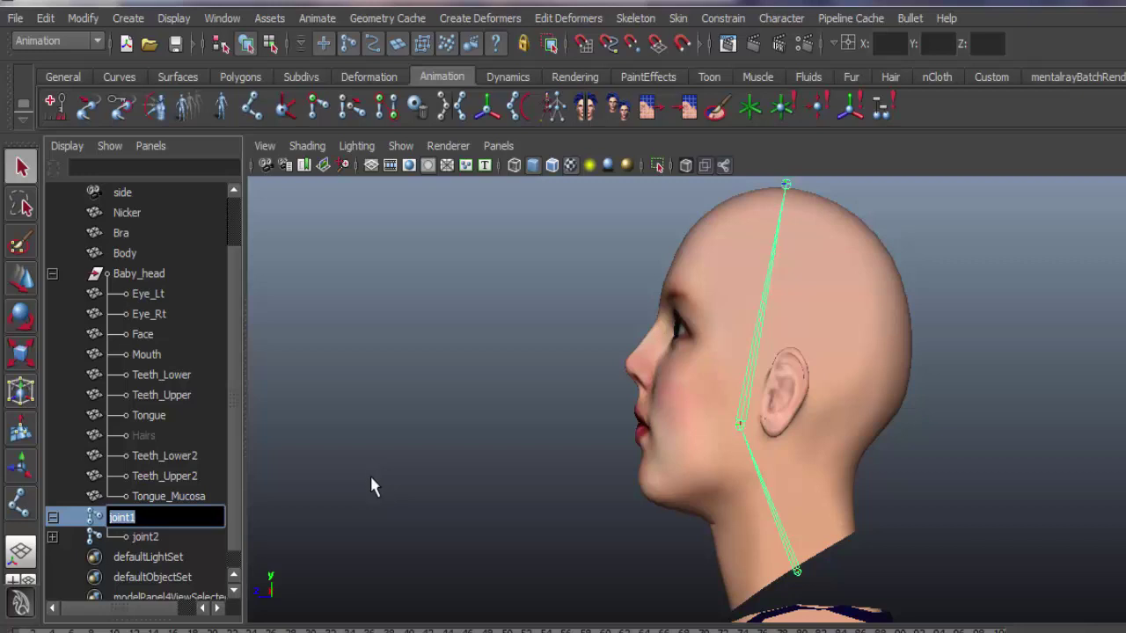
type("Neck Joint")
left_click(160, 540)
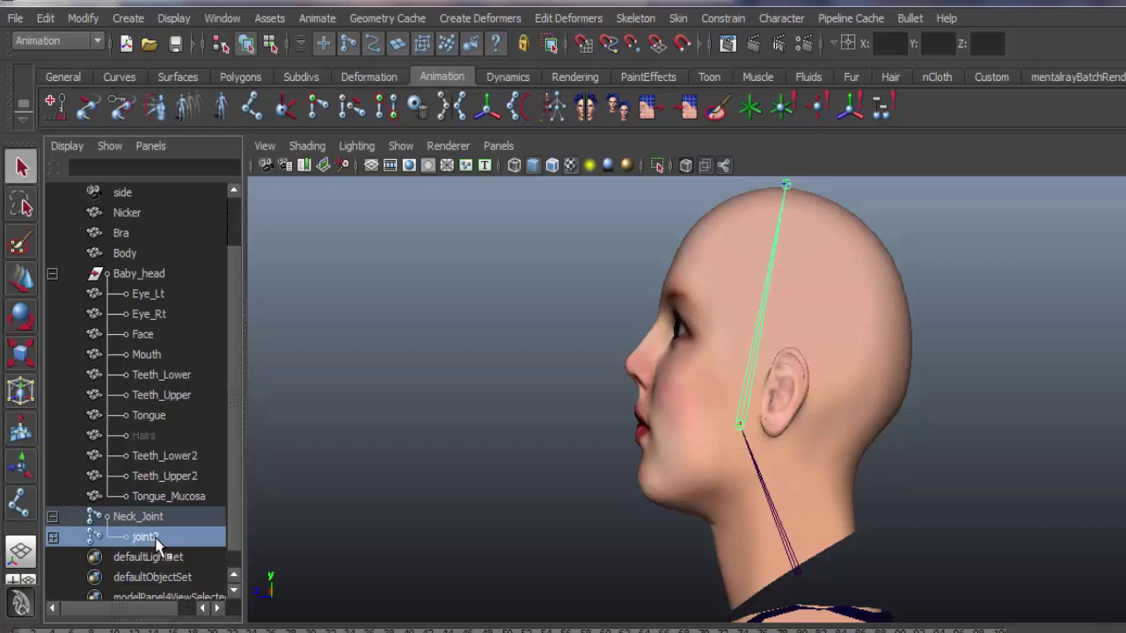
double_click(158, 538)
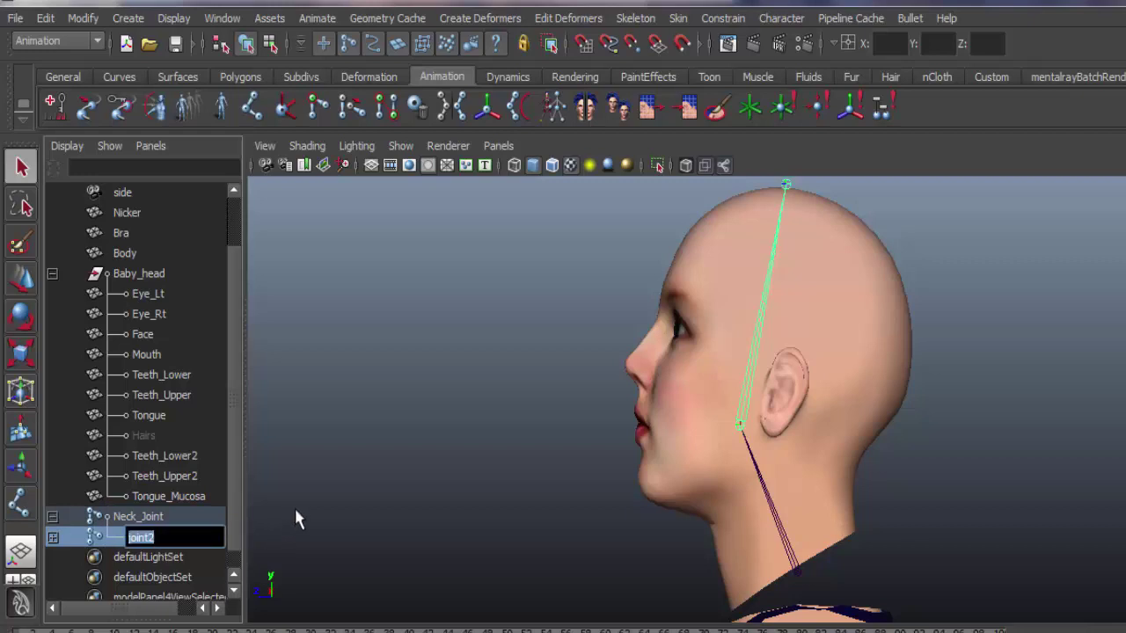
type("Head Joint")
left_click(104, 532)
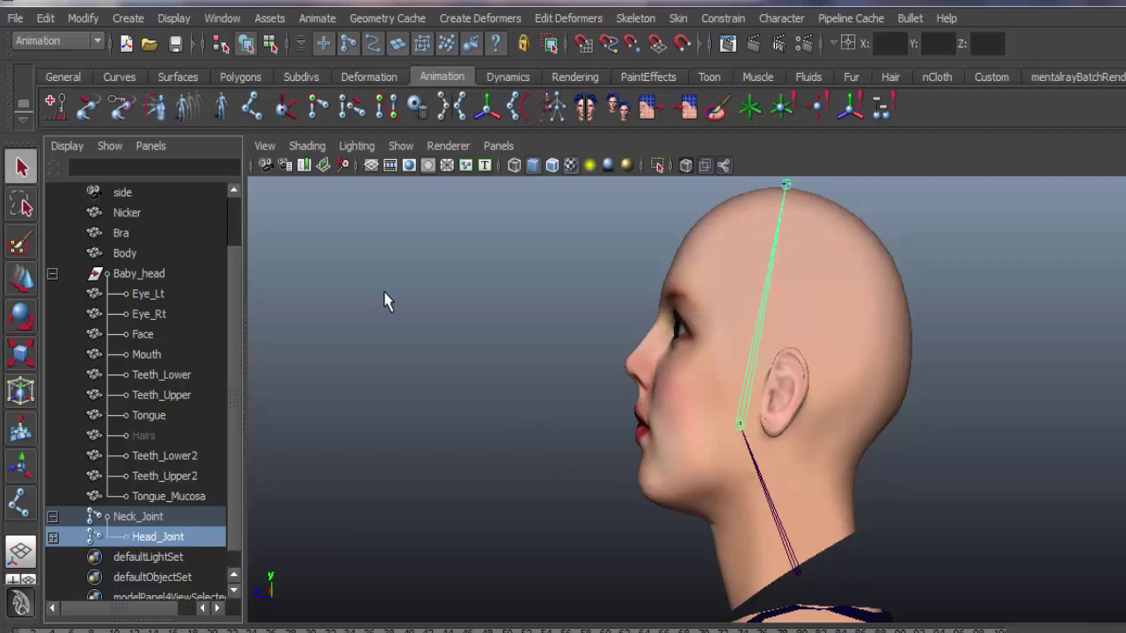
Step: Draw a new jaw joint from the ear-level hinge down to the chin
left_click(251, 108)
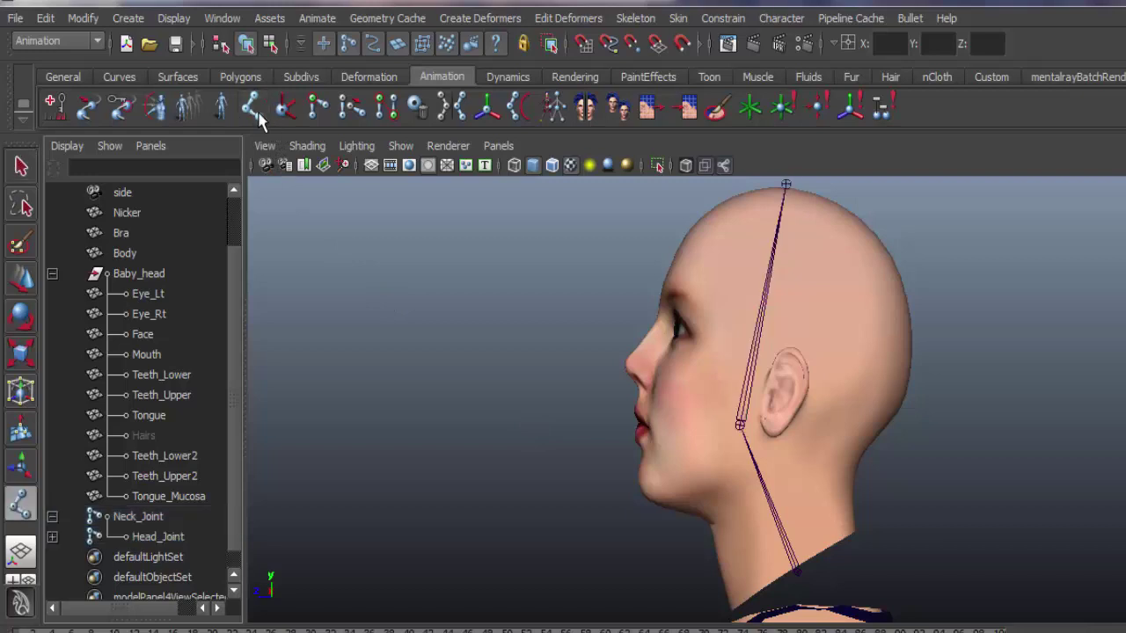
left_click(741, 411)
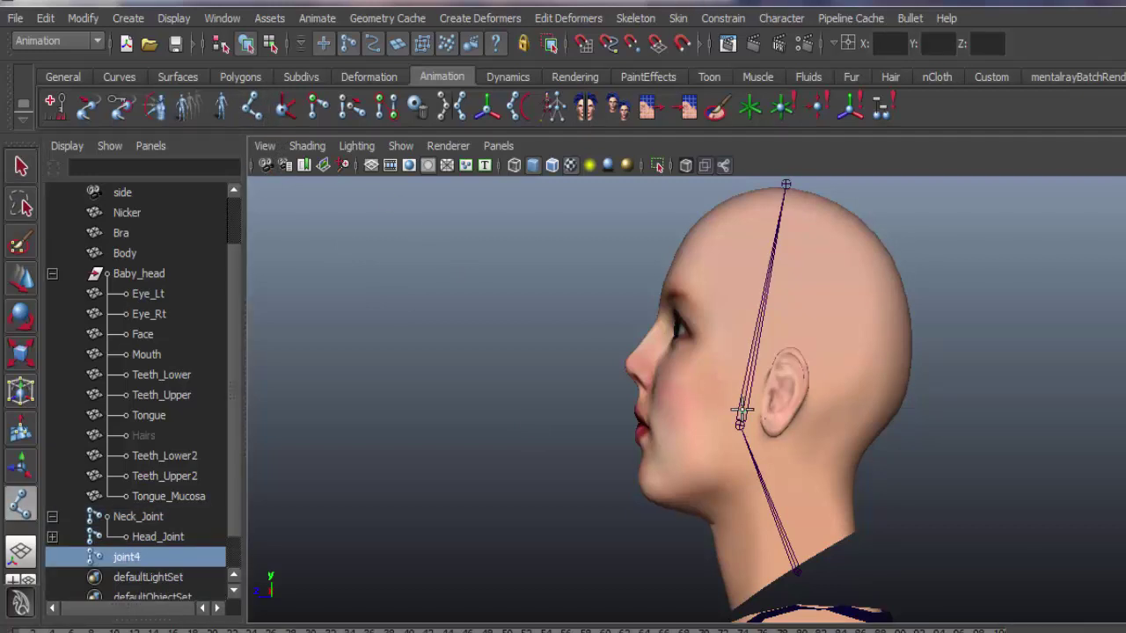
left_click(639, 490)
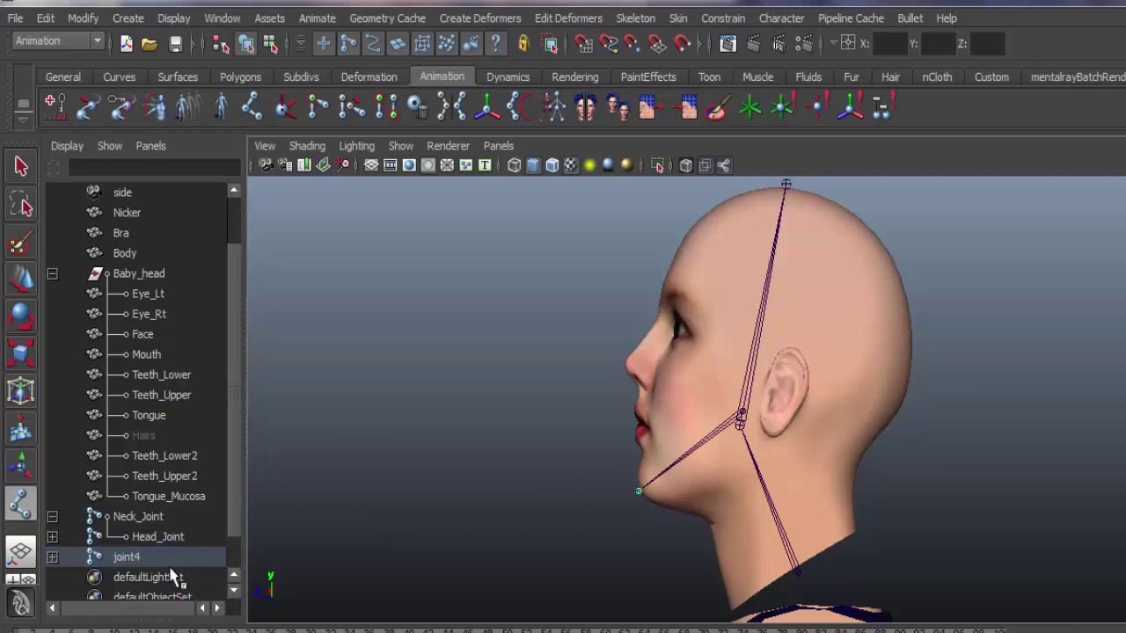
Step: Rename the new joint4 to Lower_Jaw_Joint
left_click(128, 556)
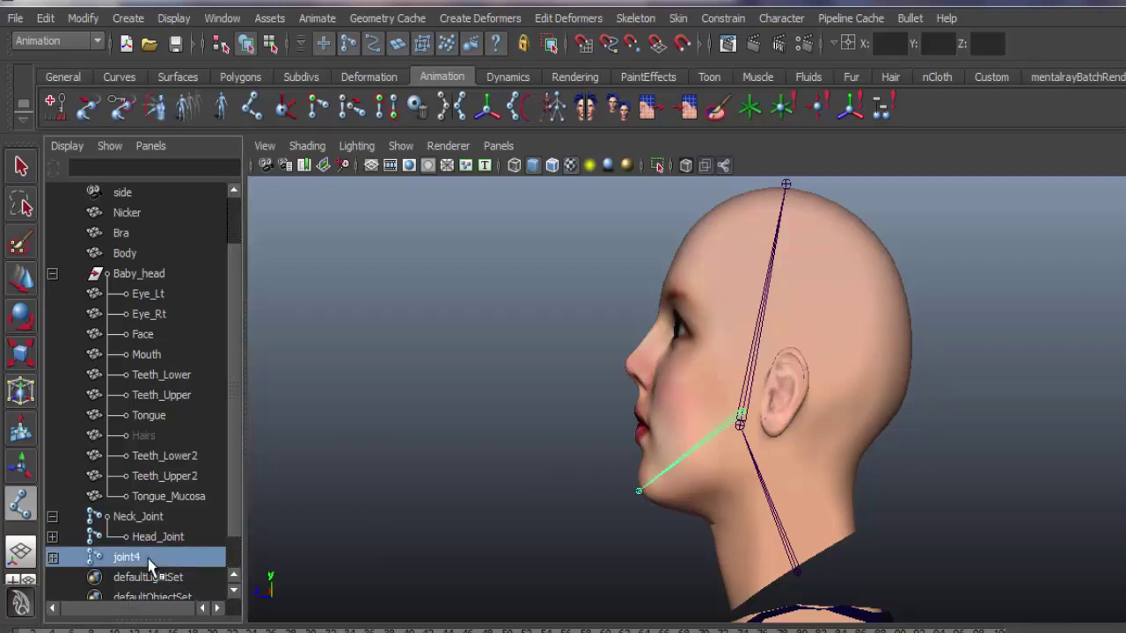
double_click(127, 556)
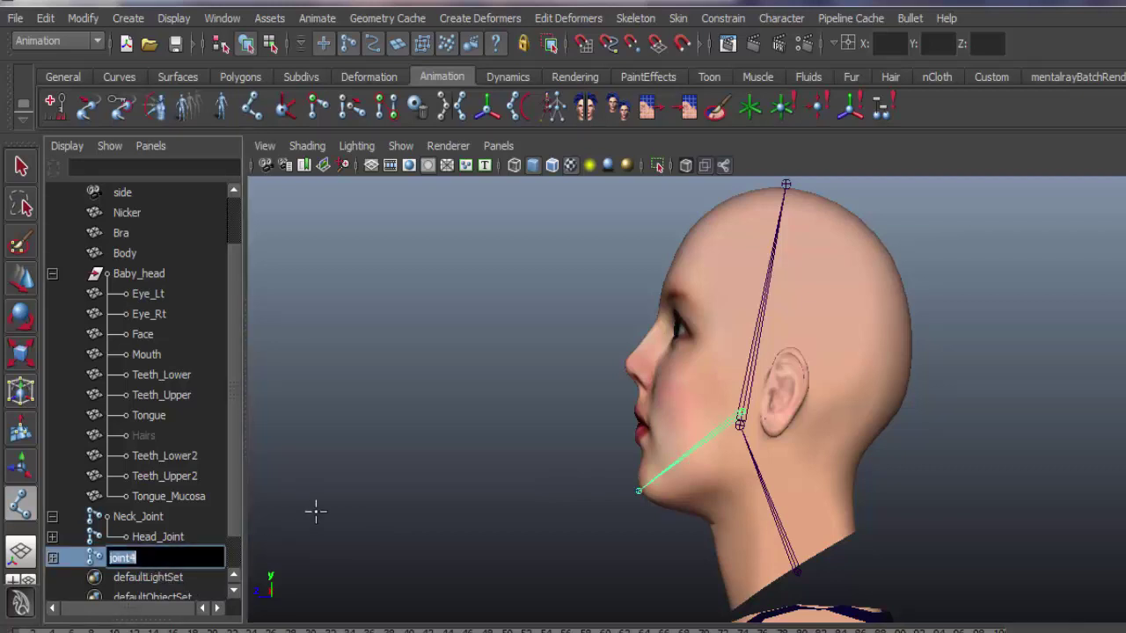
type("Lower Jaw")
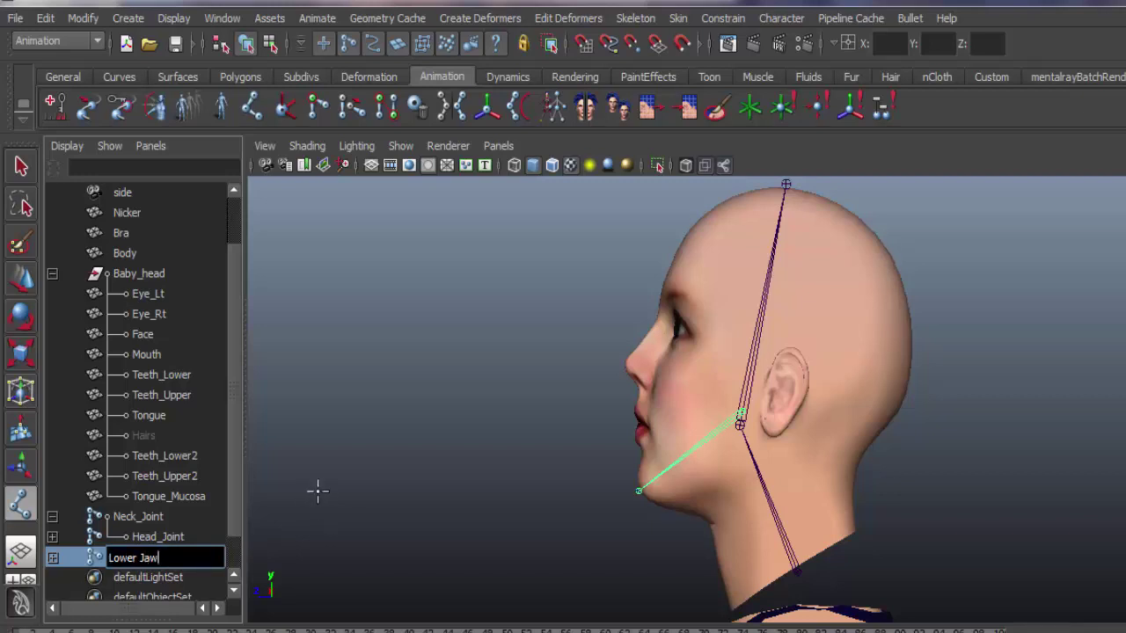
type(" Jointq")
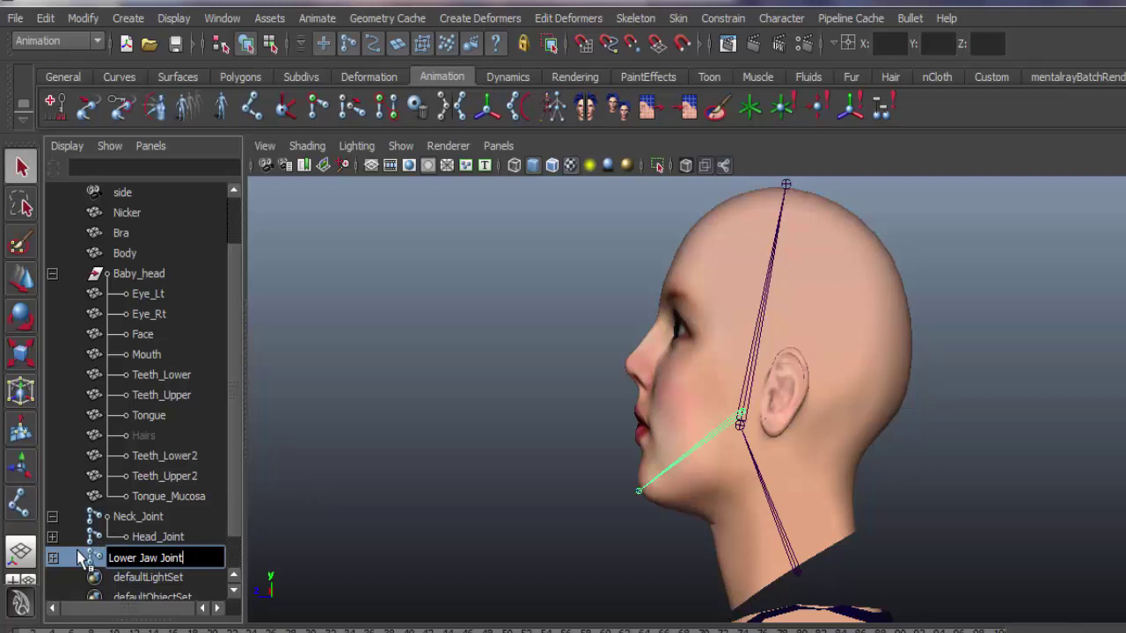
key("Return")
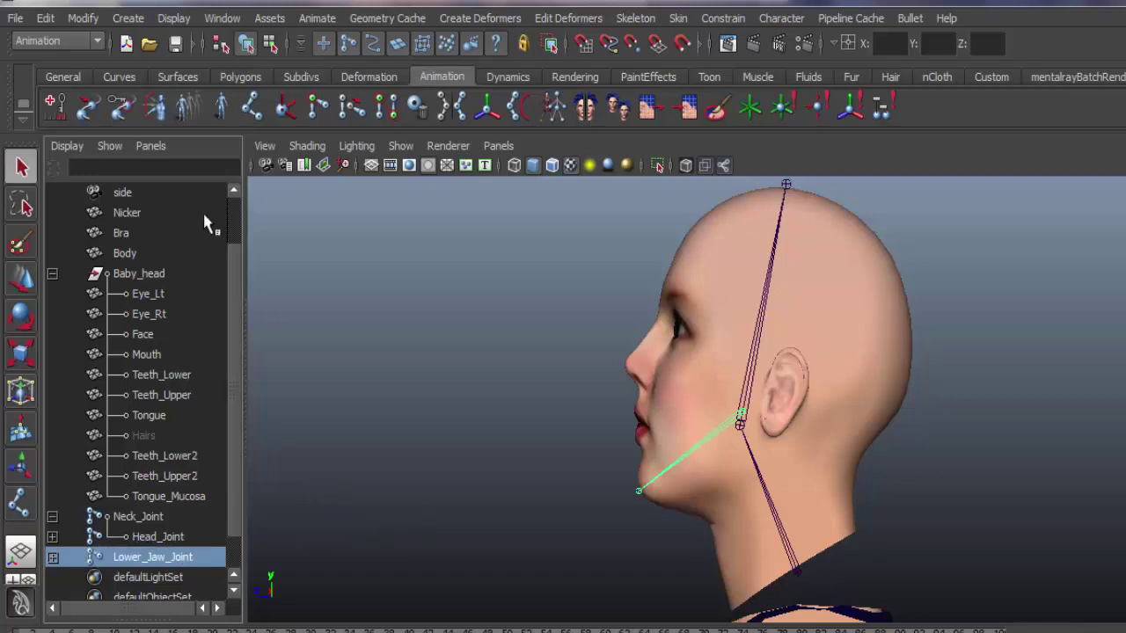
Step: Duplicate Lower_Jaw_Joint and set the copy's Rotate Z to 43
left_click(45, 19)
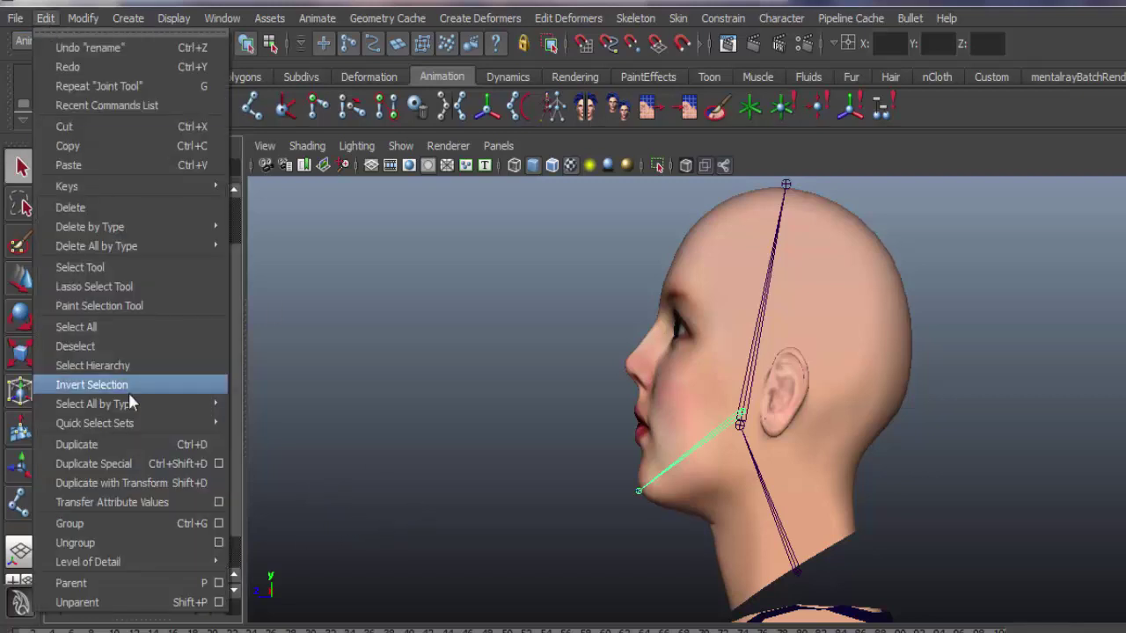
left_click(129, 444)
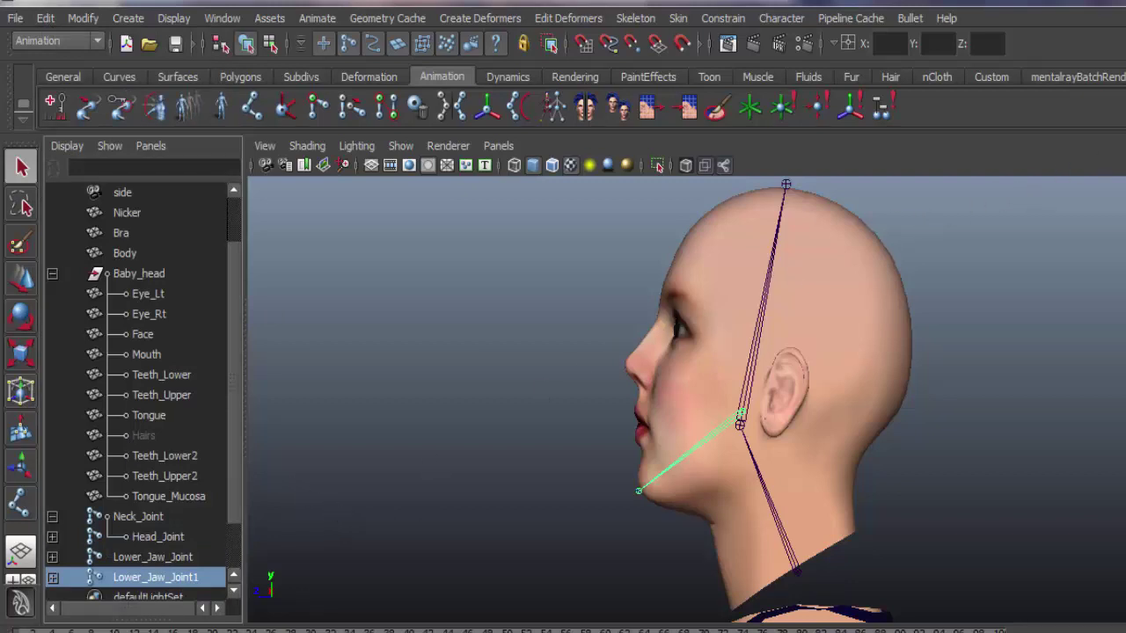
key("ctrl+a")
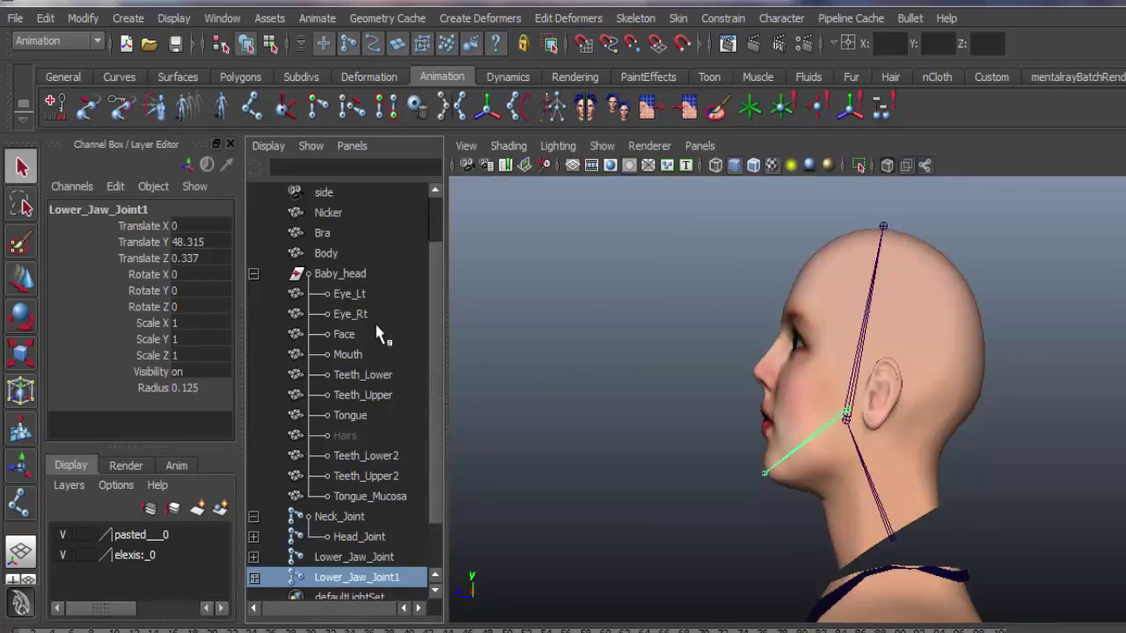
left_click(177, 308)
left_click(177, 308)
type("43")
key("Return")
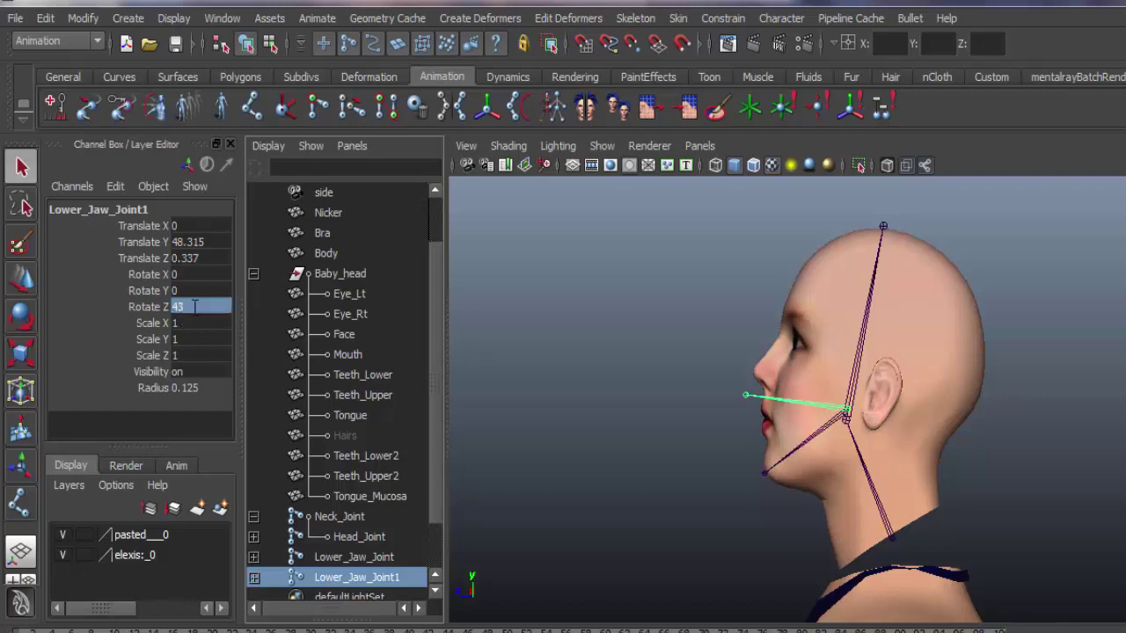
Step: Scale the duplicated jaw joint to 0.9 on X, Y and Z
left_click_drag(183, 321, 186, 361)
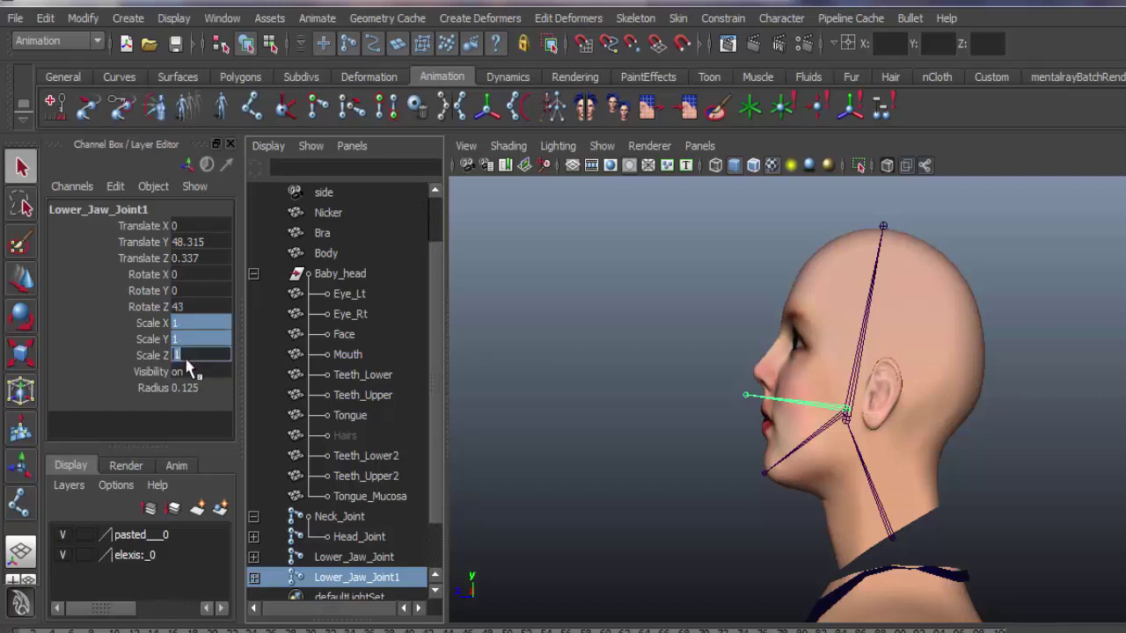
key("BackSpace")
type(".9")
key("Return")
Step: Rename Lower_Jaw_Joint1 to Upper_Jaw_Joint
double_click(333, 578)
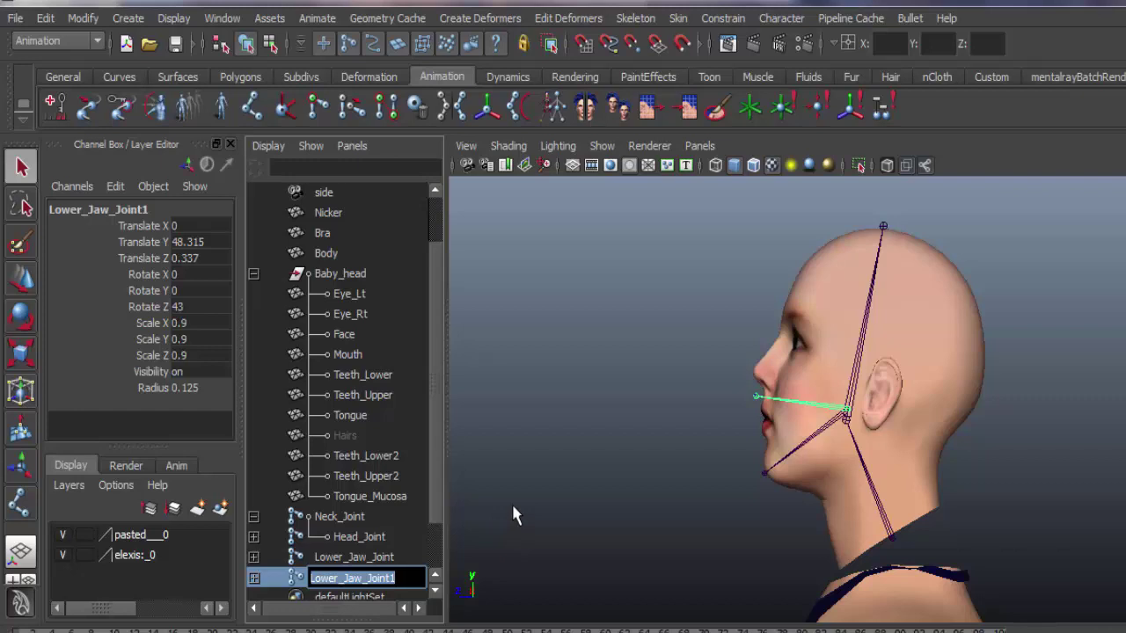
type("Upp")
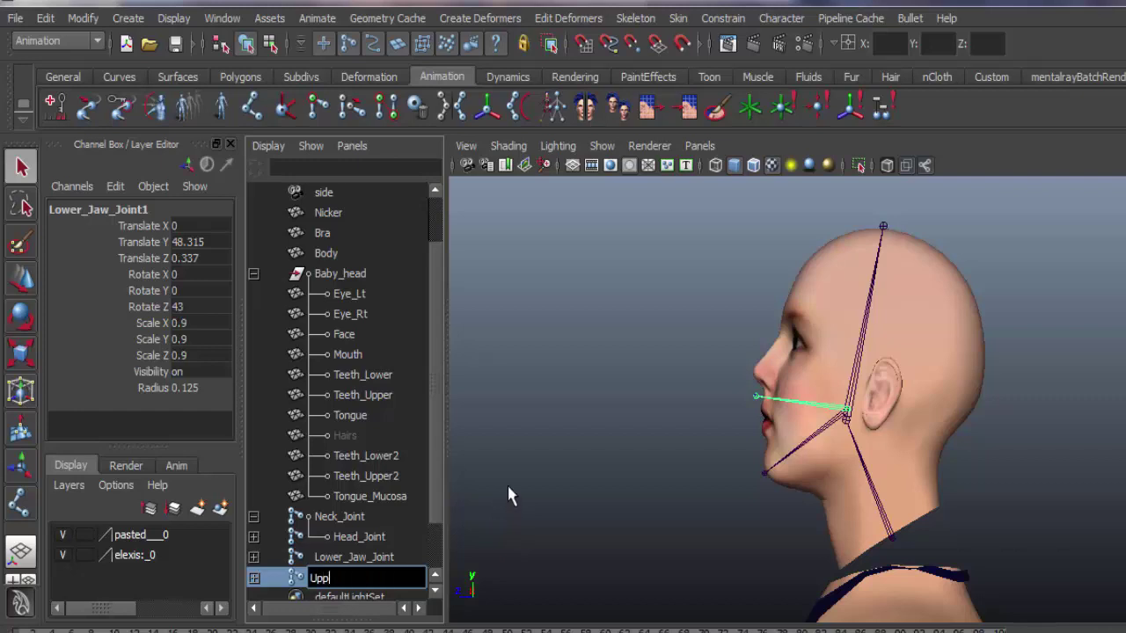
type("er Jaw Joint")
key("Return")
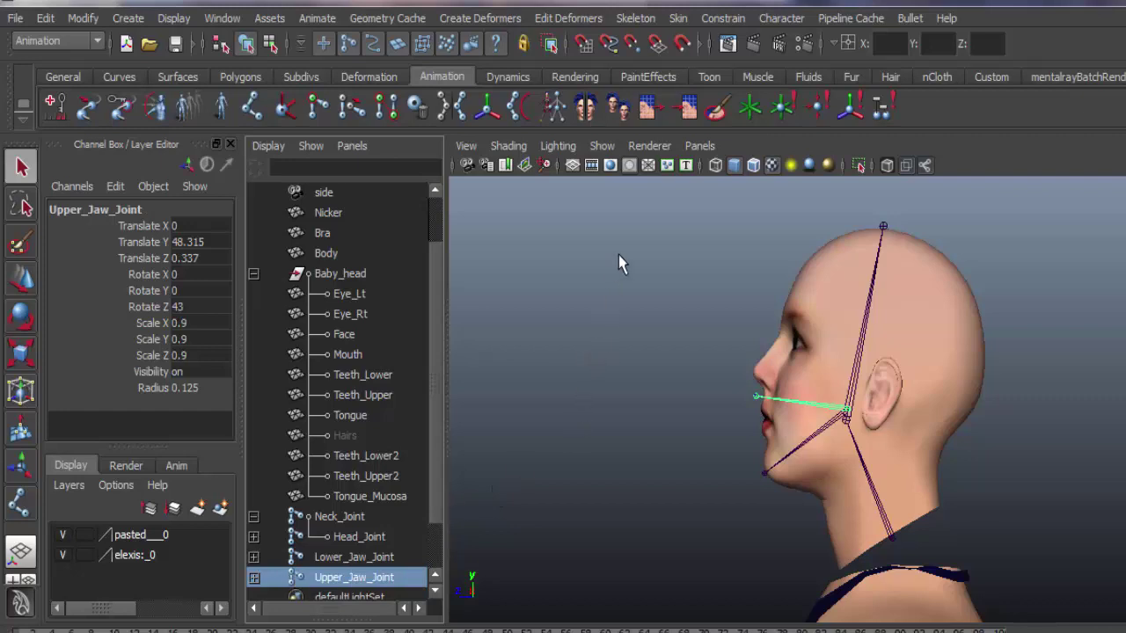
Step: Turn on the viewport grid and ready the Joint Tool with Snap to Grids enabled
left_click(573, 167)
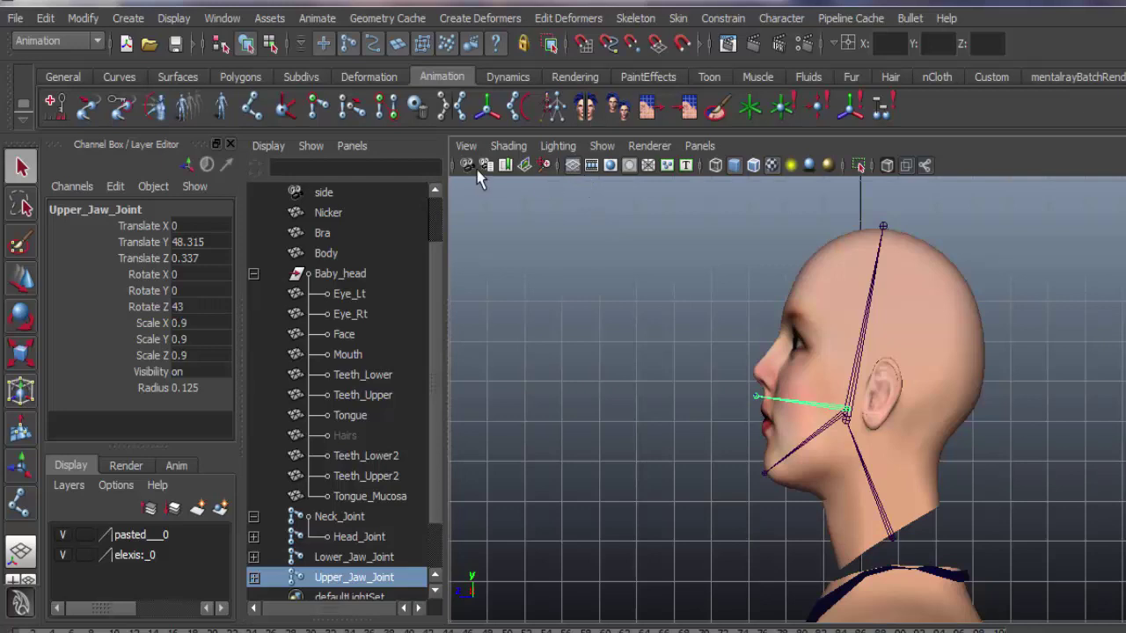
left_click(252, 109)
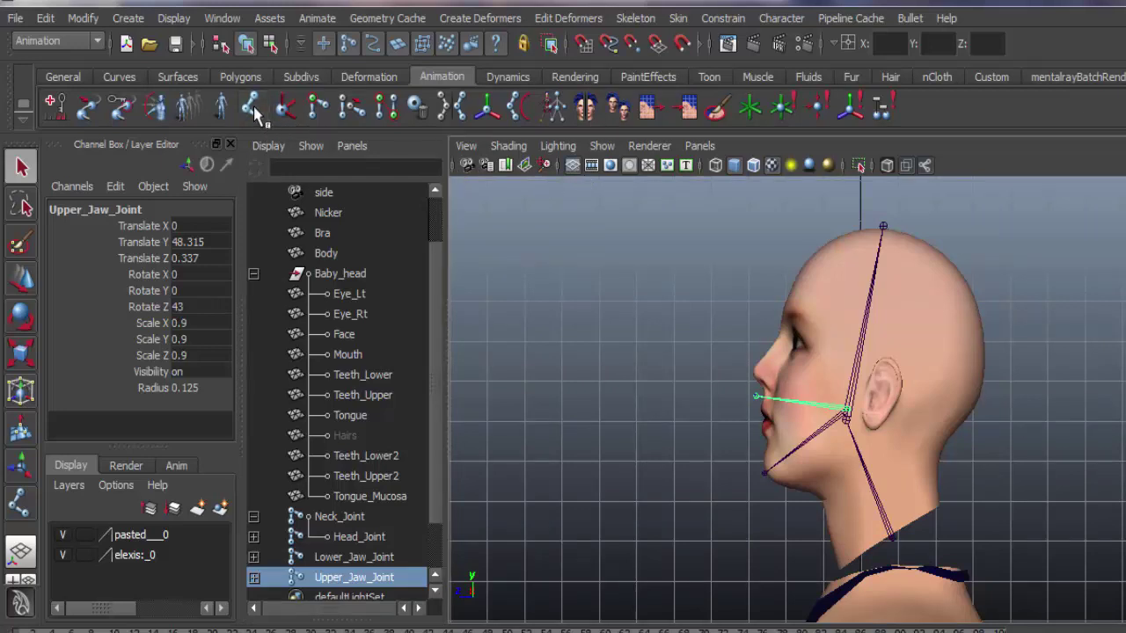
left_click(590, 50)
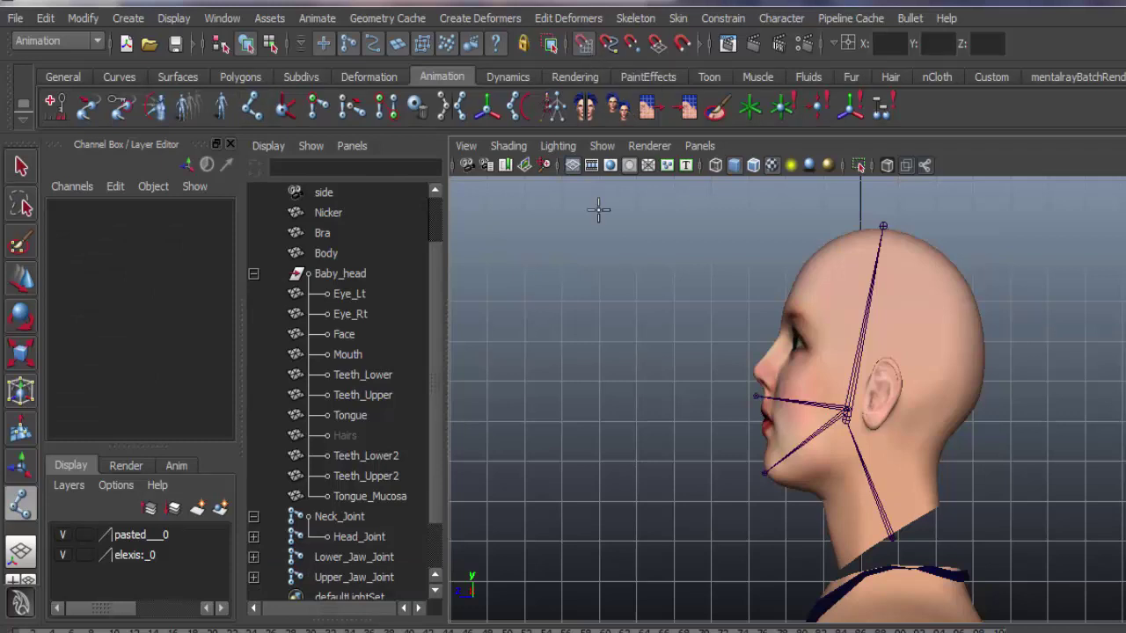
Step: Place a two-joint chain in front of the face and rename joint6 to Lt_Eye_Joint
left_click(711, 341)
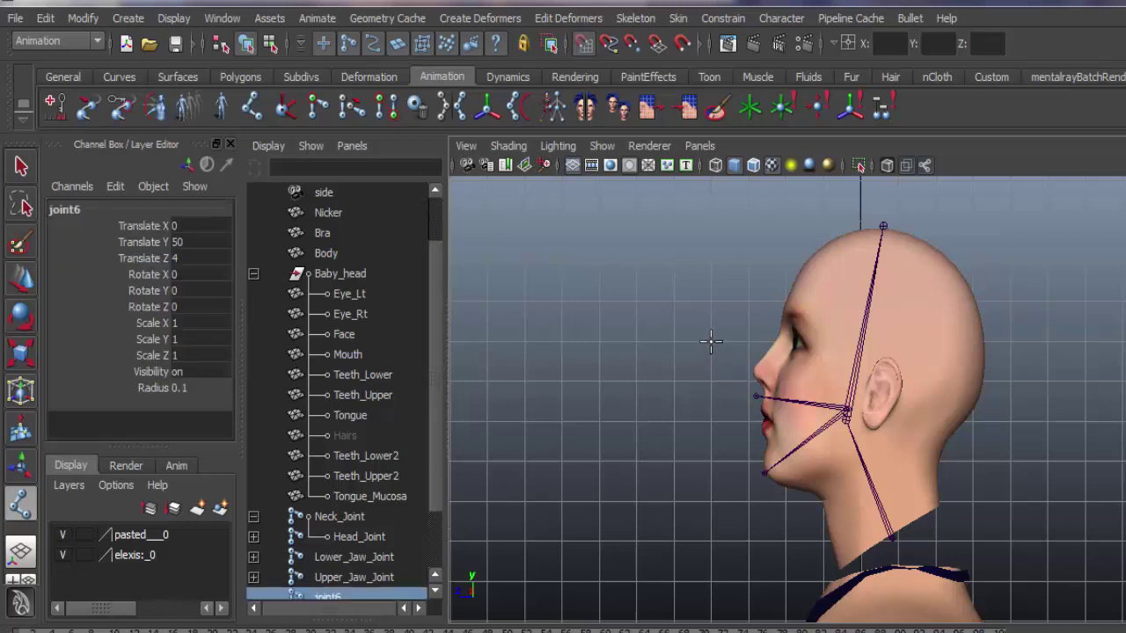
left_click(635, 341)
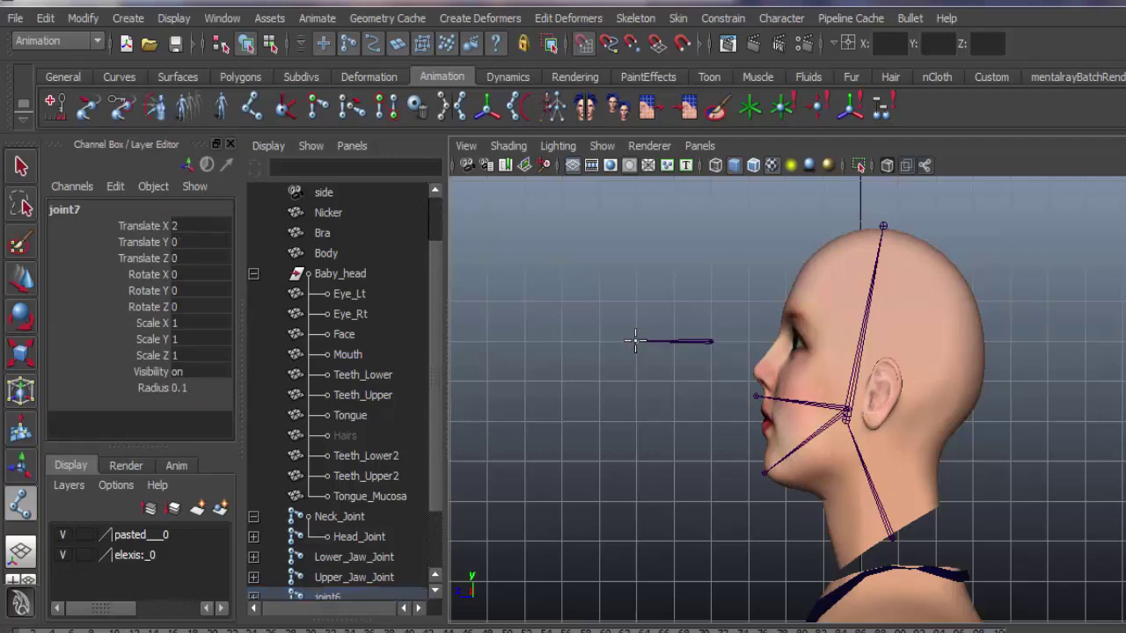
left_click(22, 167)
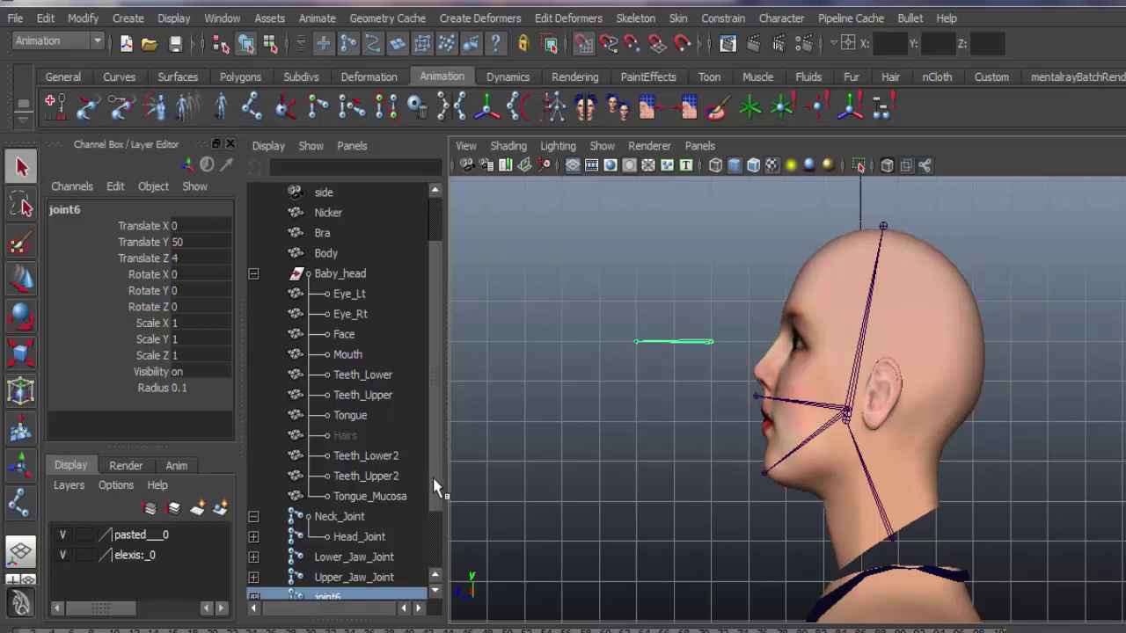
scroll(434, 505, "down", 4)
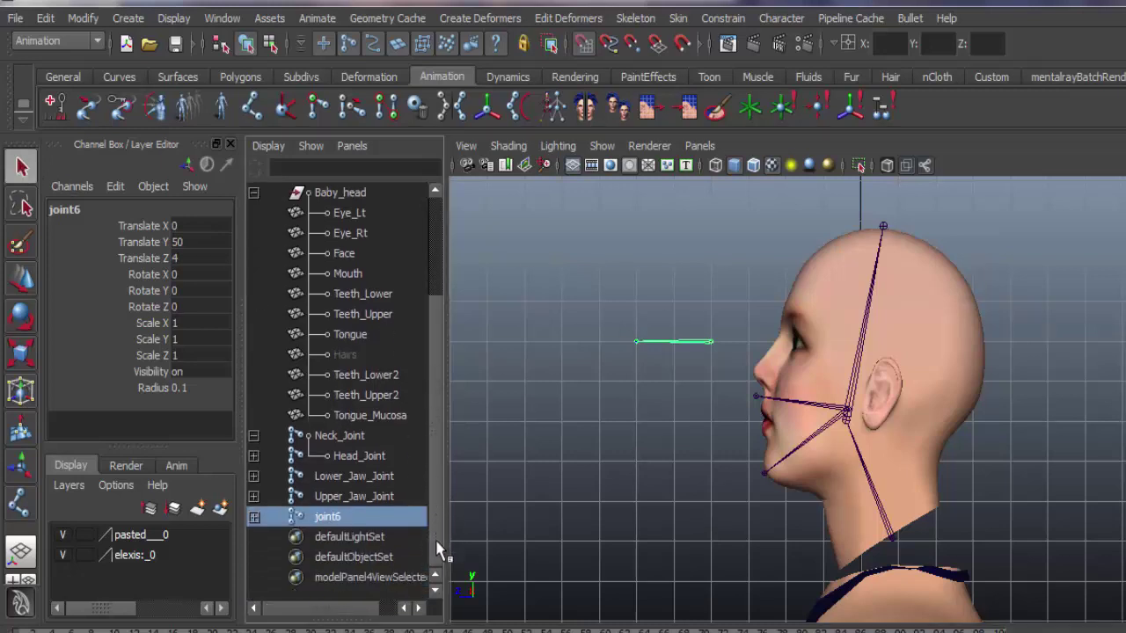
double_click(356, 517)
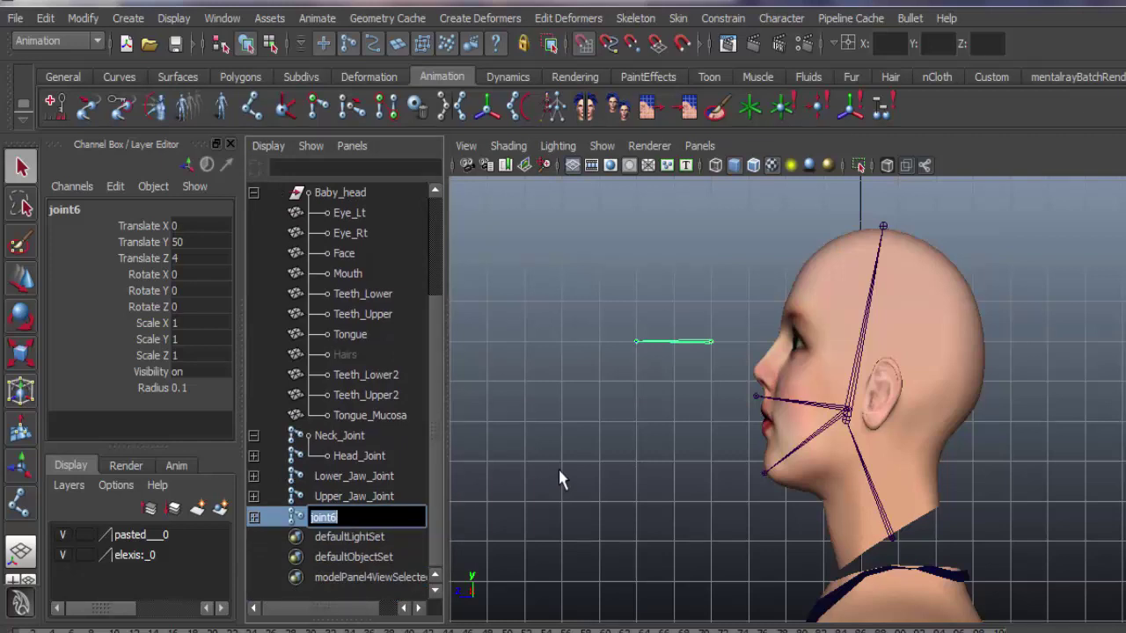
type("Lt Eye Joint")
Step: Confirm the Lt_Eye_Joint name and move the joint back inside the head
key("Return")
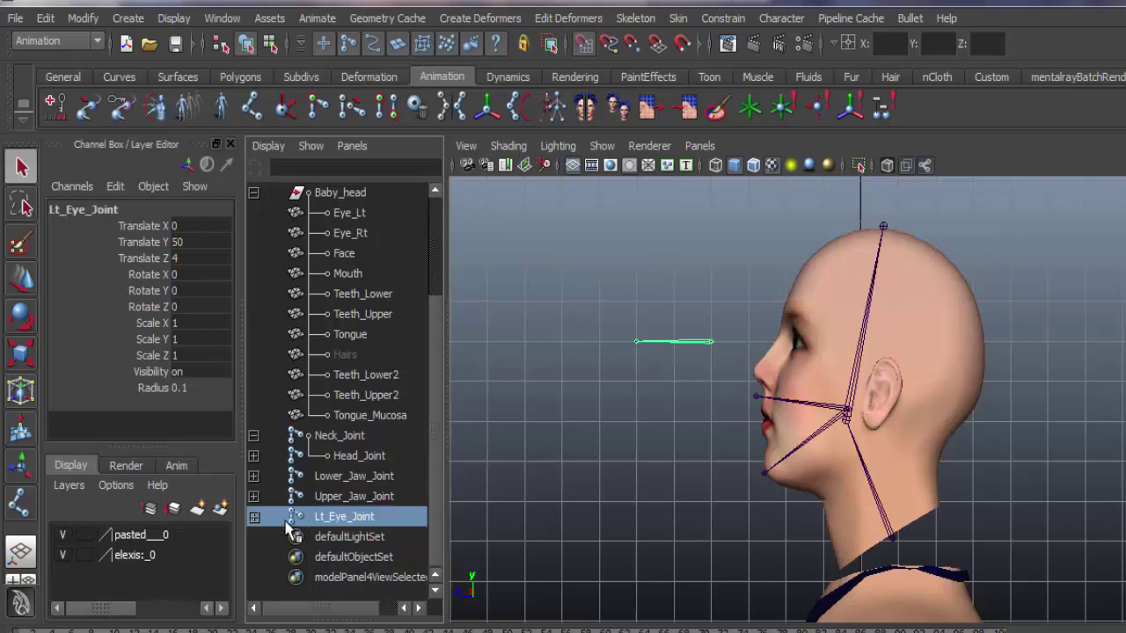
key("w")
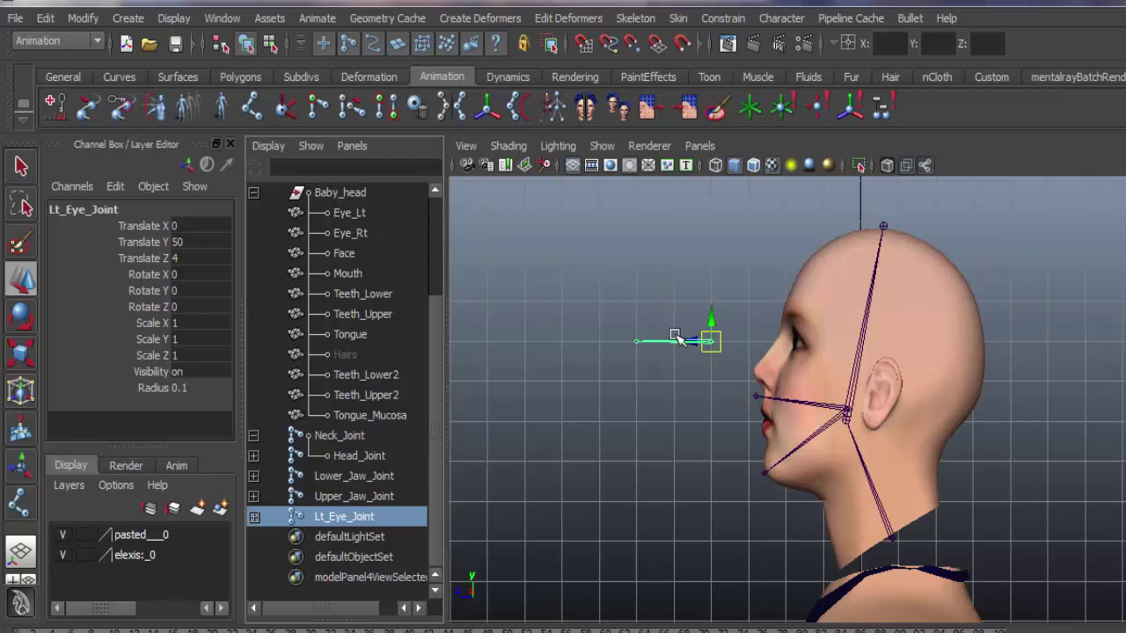
left_click_drag(686, 341, 849, 366)
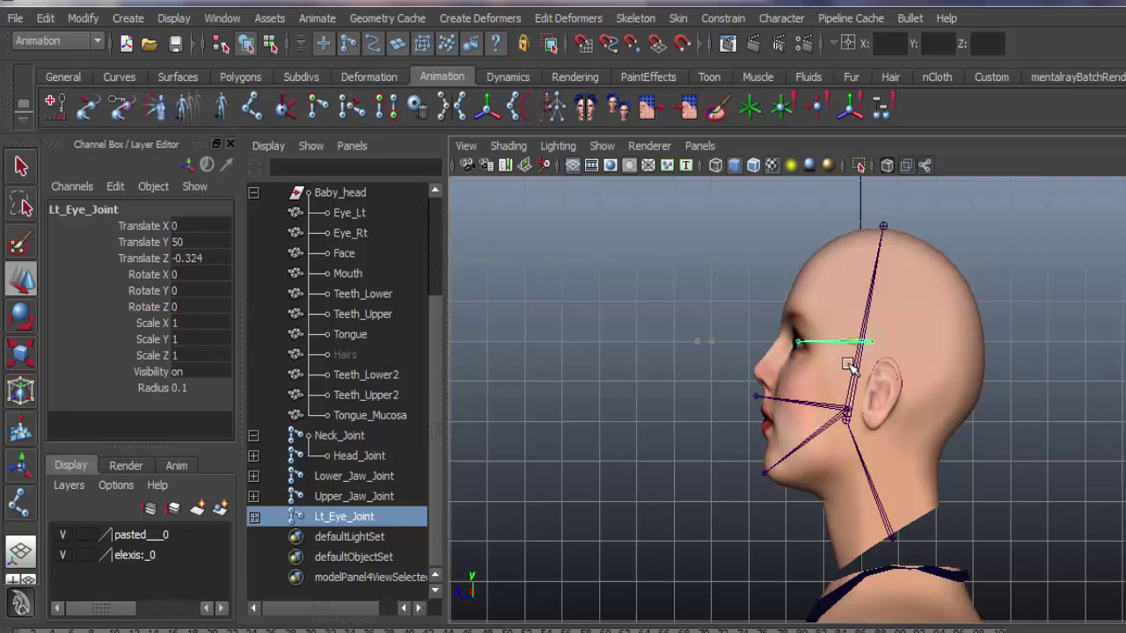
Step: In front view, slide Lt_Eye_Joint along X onto the left eye (X 0.933, Y 50, Z -0.324)
left_click(701, 147)
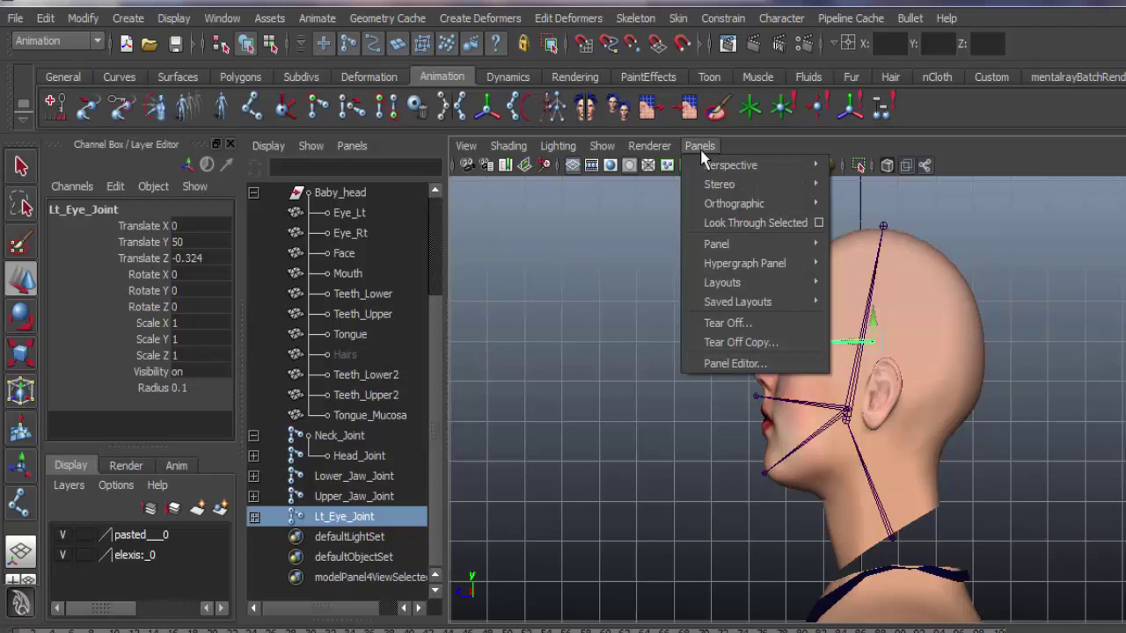
mouse_move(767, 210)
left_click(843, 205)
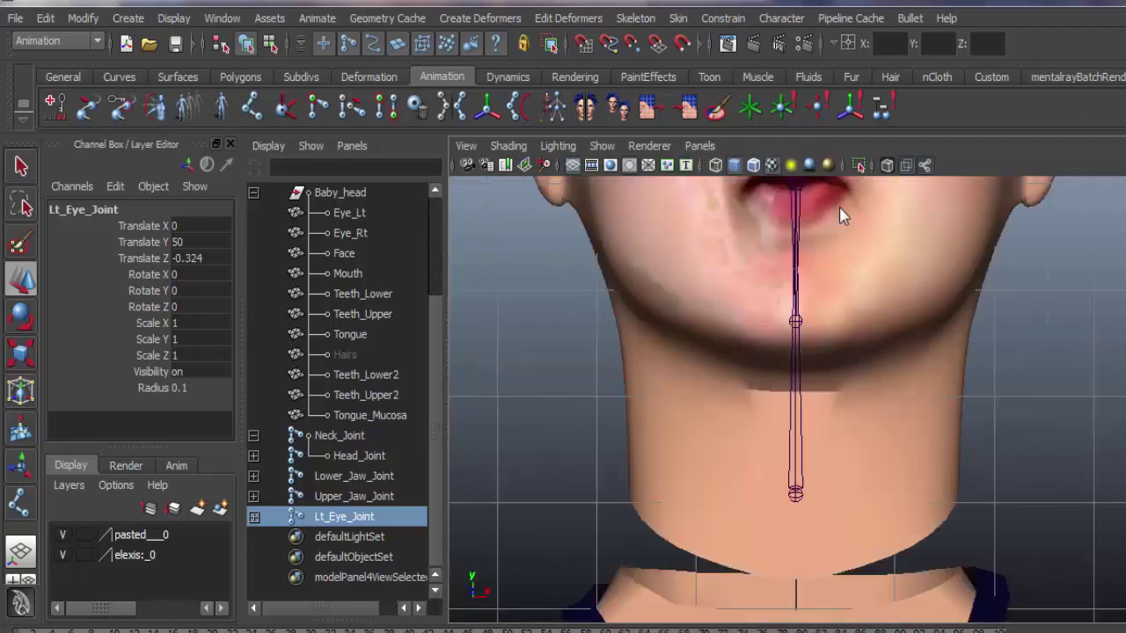
middle_click_drag(742, 287, 726, 515, "alt")
middle_click_drag(710, 317, 712, 482, "alt")
key("w")
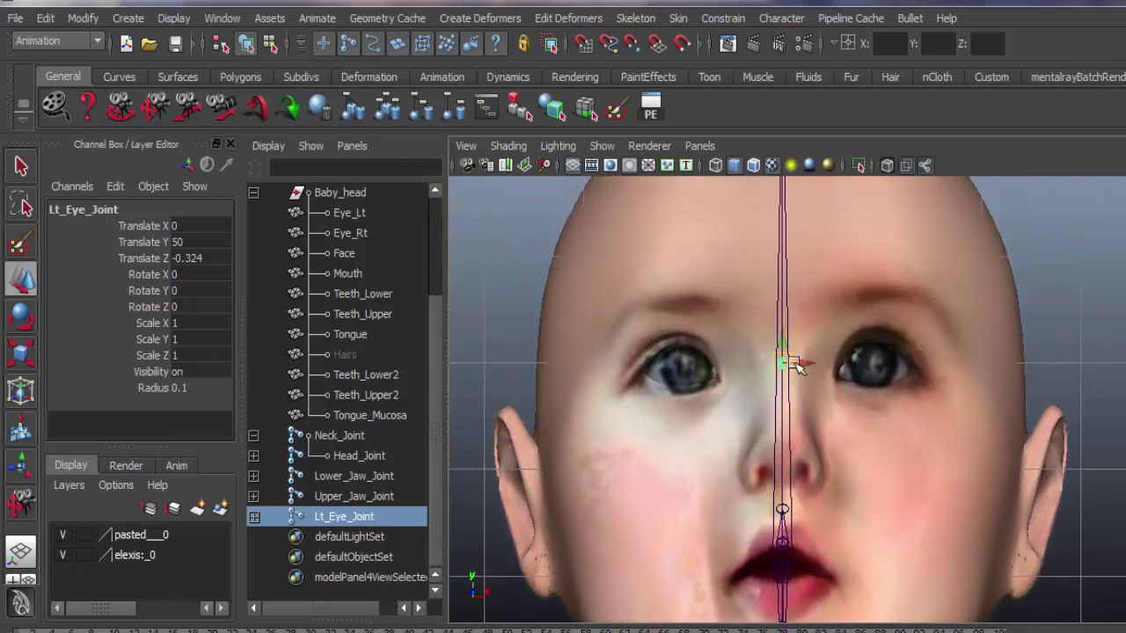
left_click_drag(799, 365, 893, 376)
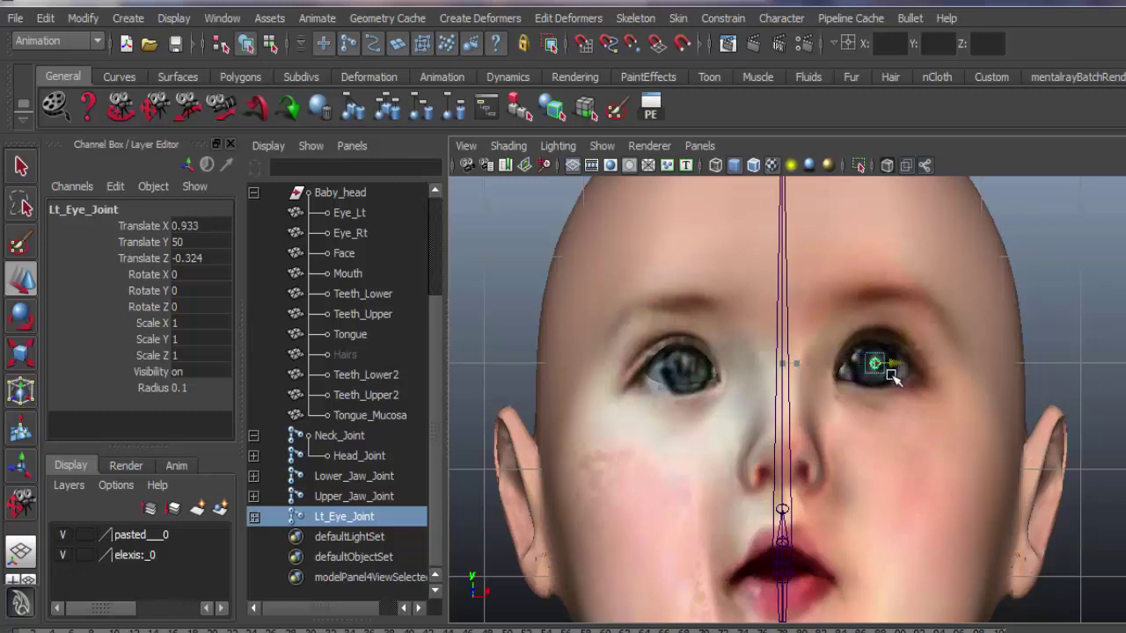
Step: Duplicate Lt_Eye_Joint and set the copy's Rotate Z to 15
left_click(45, 18)
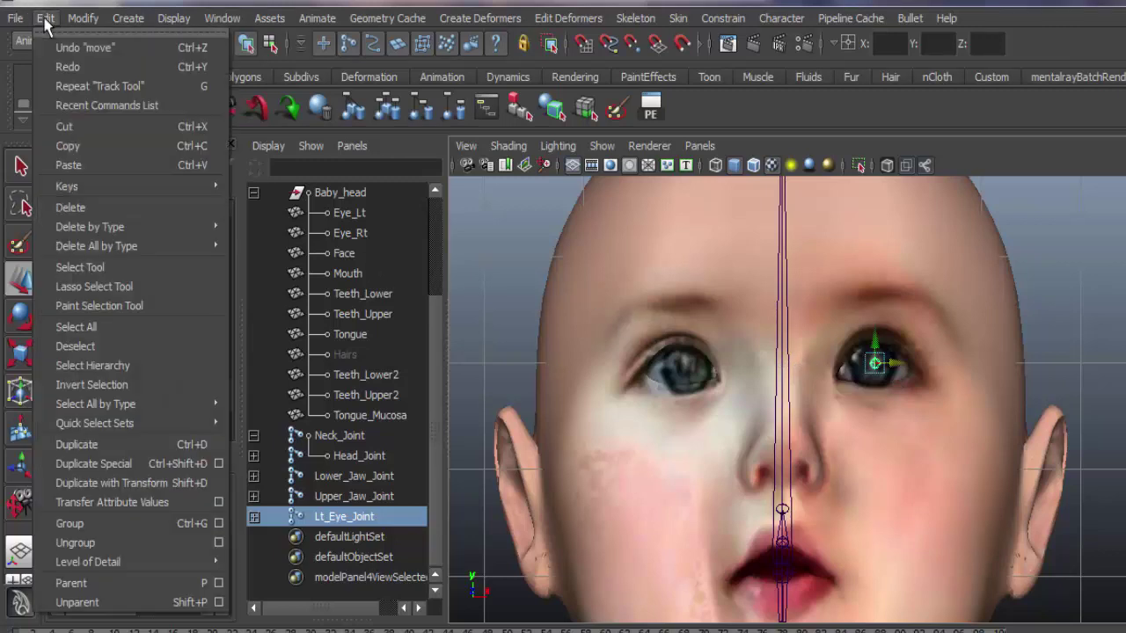
left_click(95, 445)
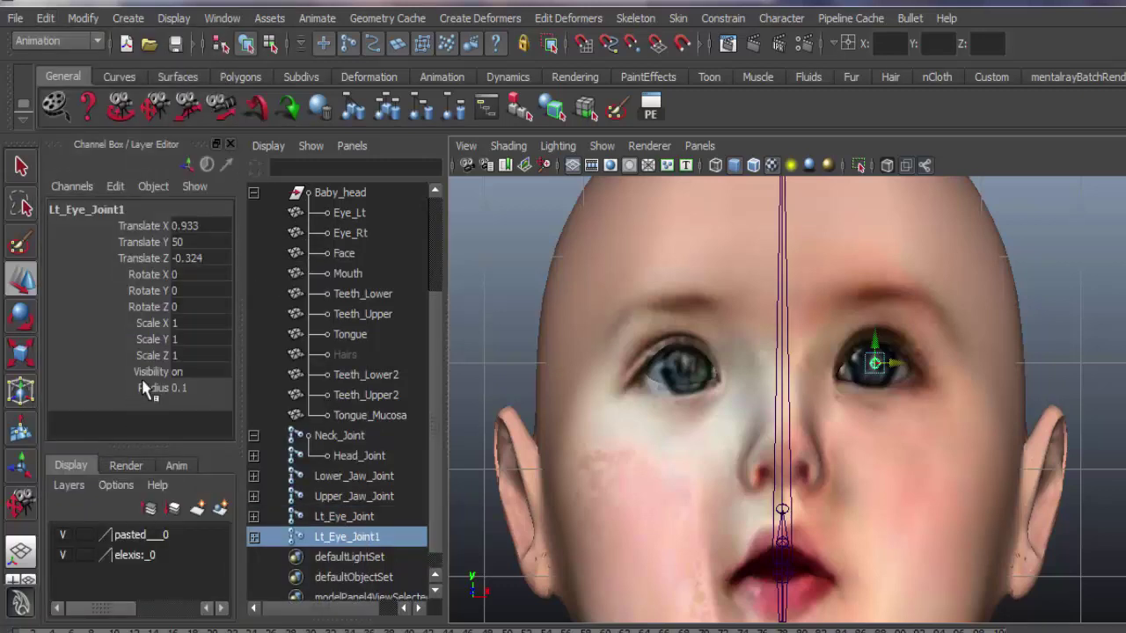
left_click(175, 308)
type("15")
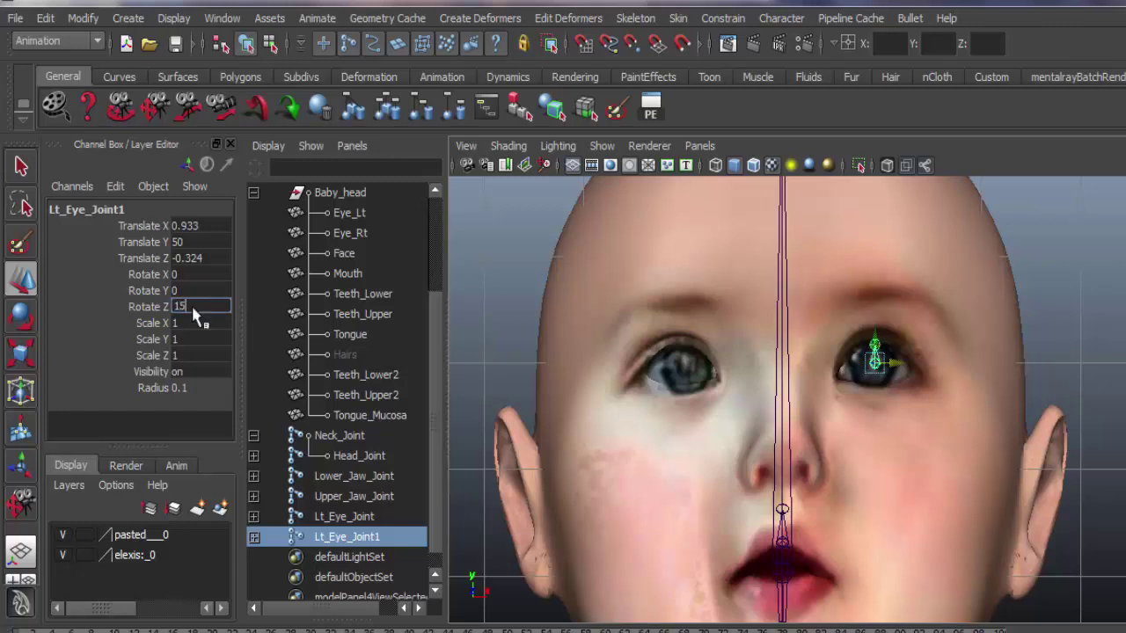
key("Return")
Step: Rename the rotated copy to Upper_Eyelid_Joint
double_click(352, 538)
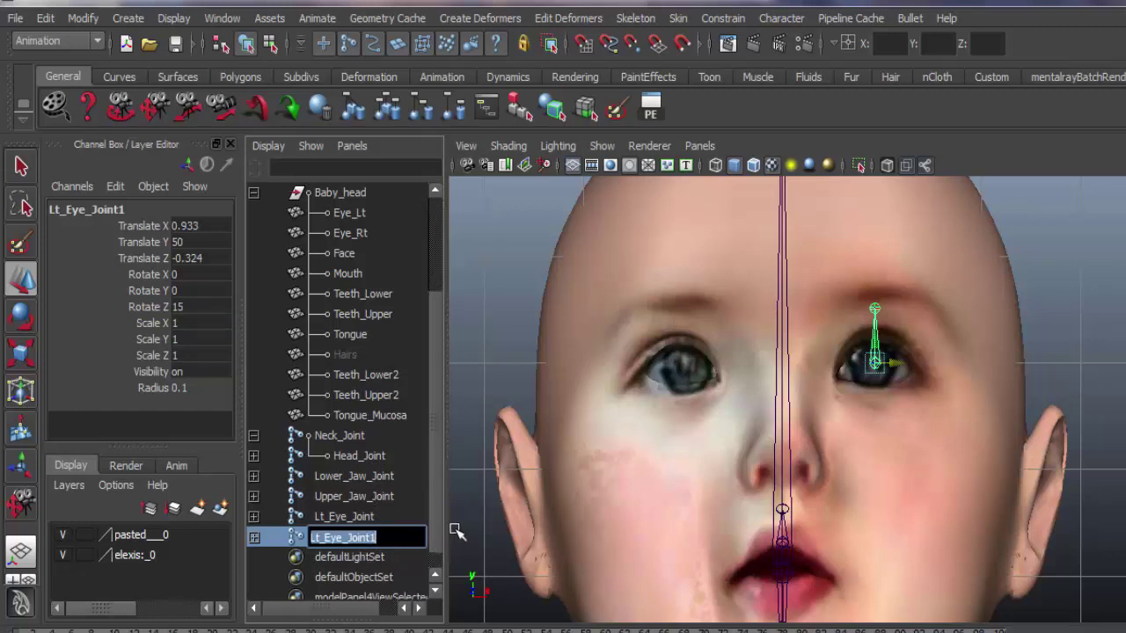
type("Uppe")
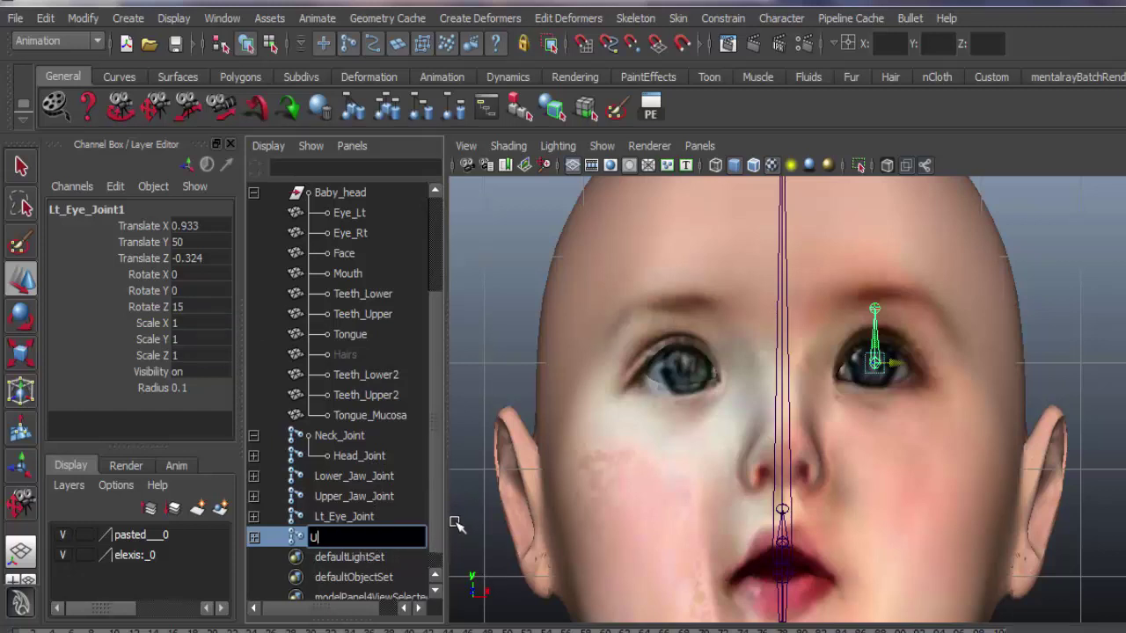
type("r Eyelid Joint")
left_click(318, 517)
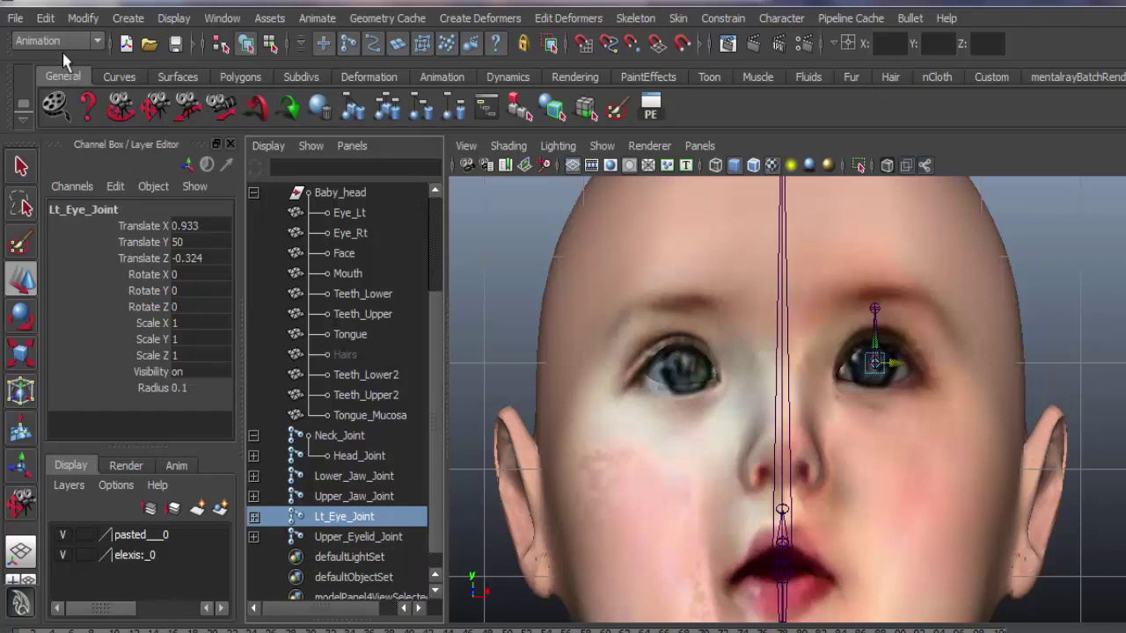
Step: Duplicate Lt_Eye_Joint again and set the copy's Rotate Z to -12
left_click(45, 18)
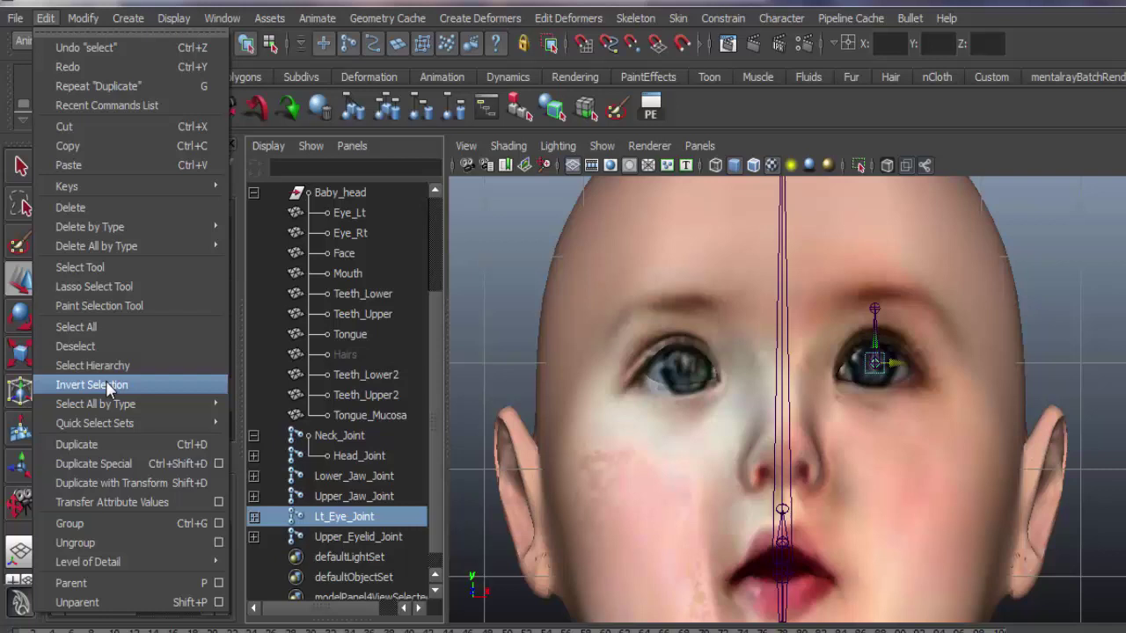
mouse_move(105, 405)
left_click(102, 441)
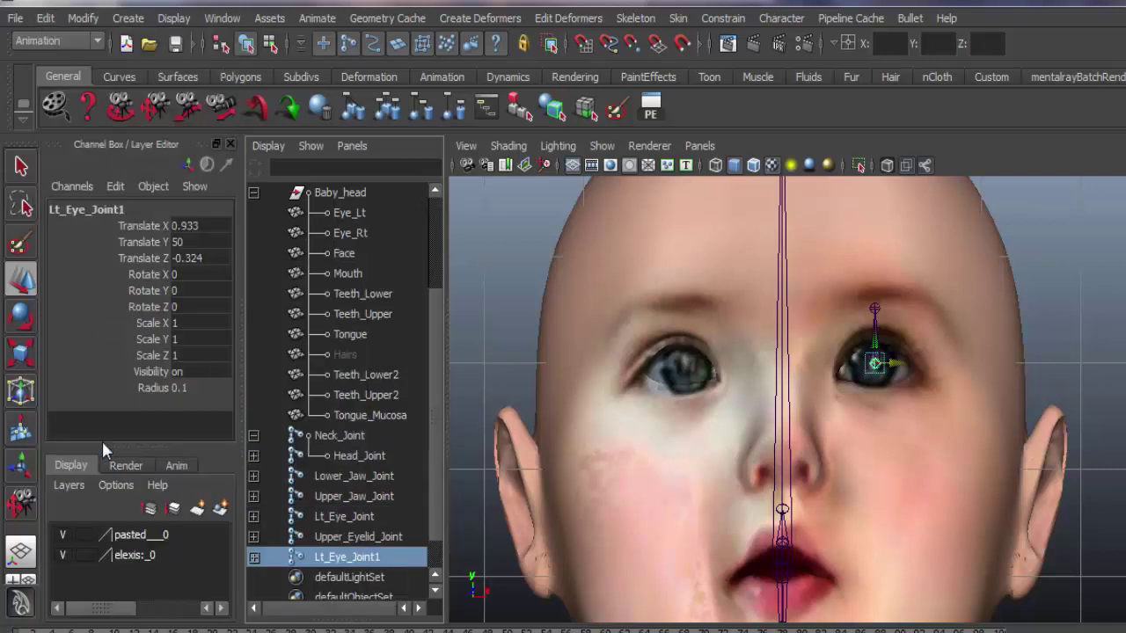
left_click(182, 306)
type("-")
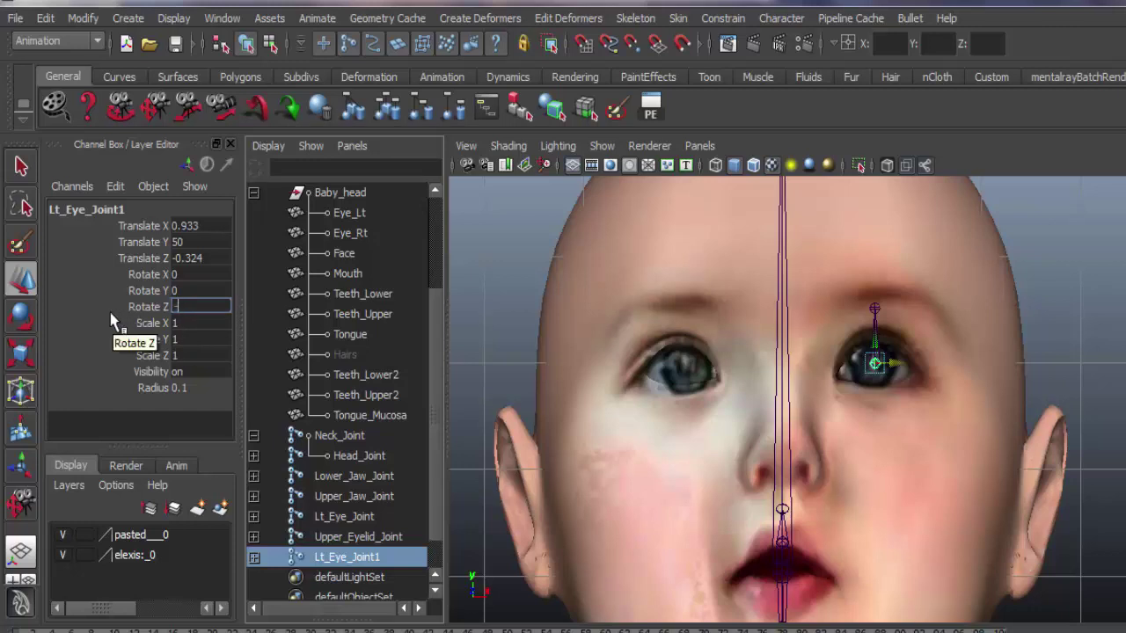
type("12")
key("Return")
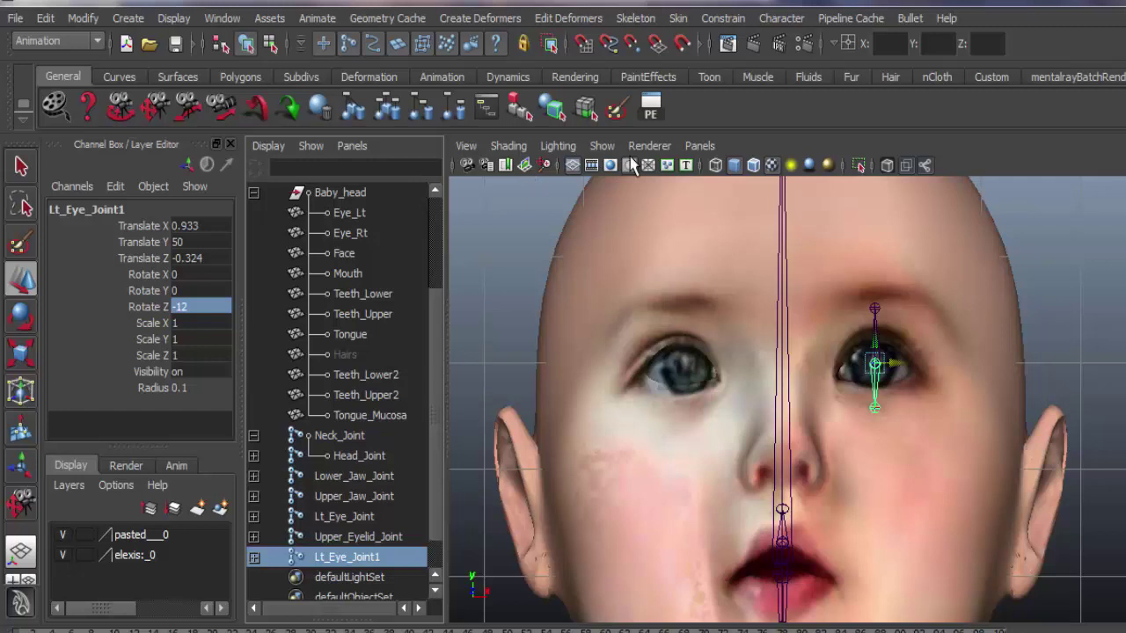
Step: Switch to the top orthographic view and frame the whole head and shoulders
left_click(708, 146)
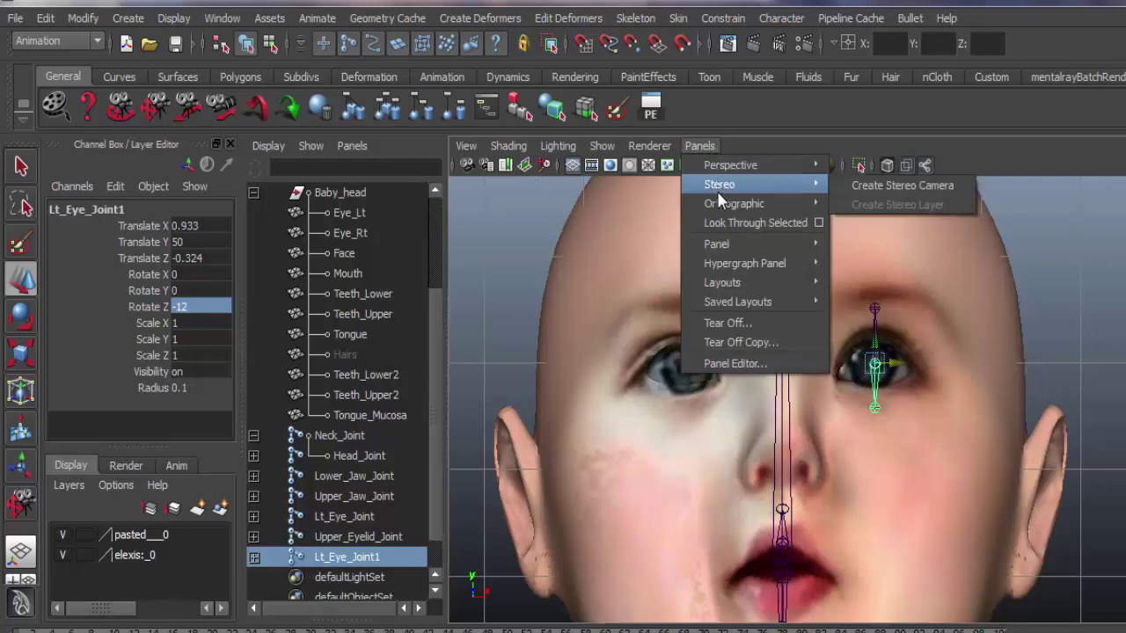
mouse_move(748, 203)
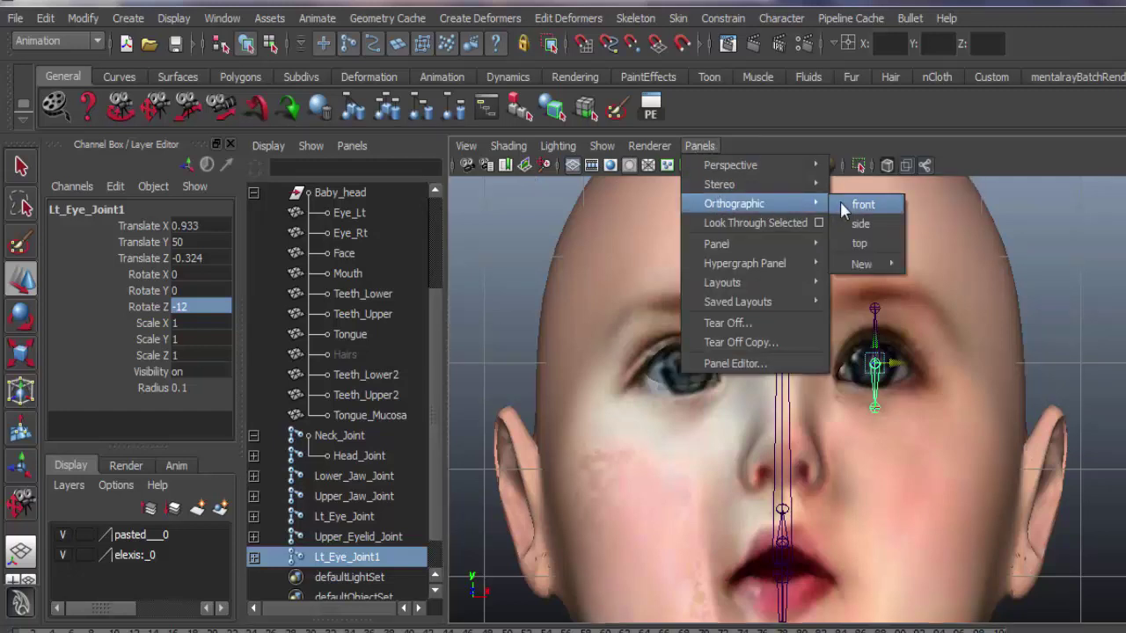
left_click(855, 242)
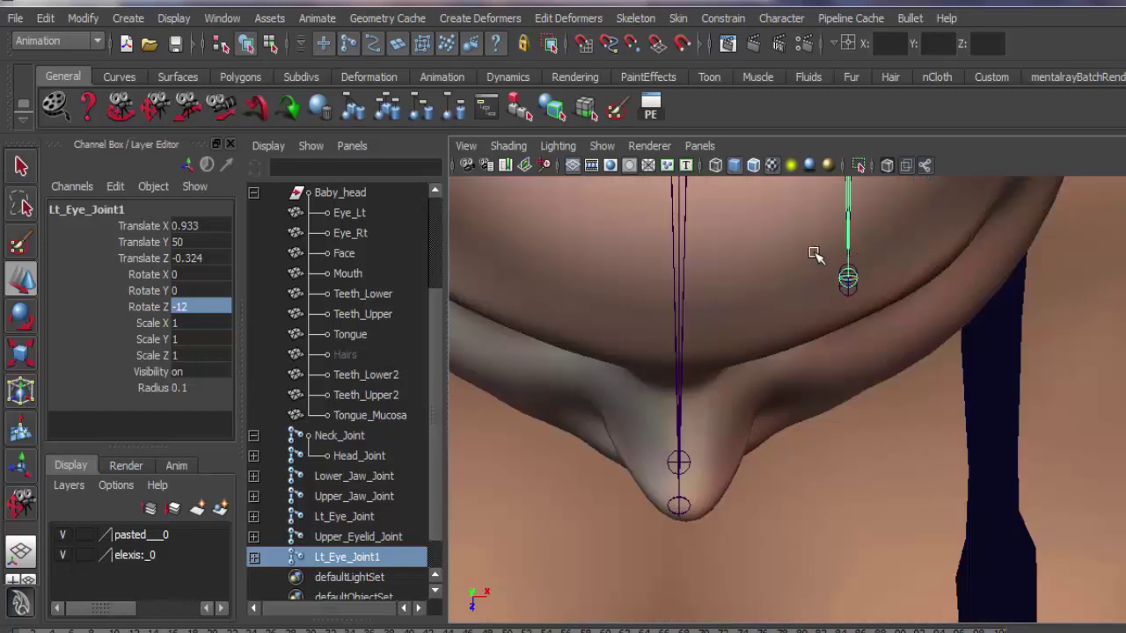
key("y")
middle_click_drag(720, 280, 763, 342, "alt")
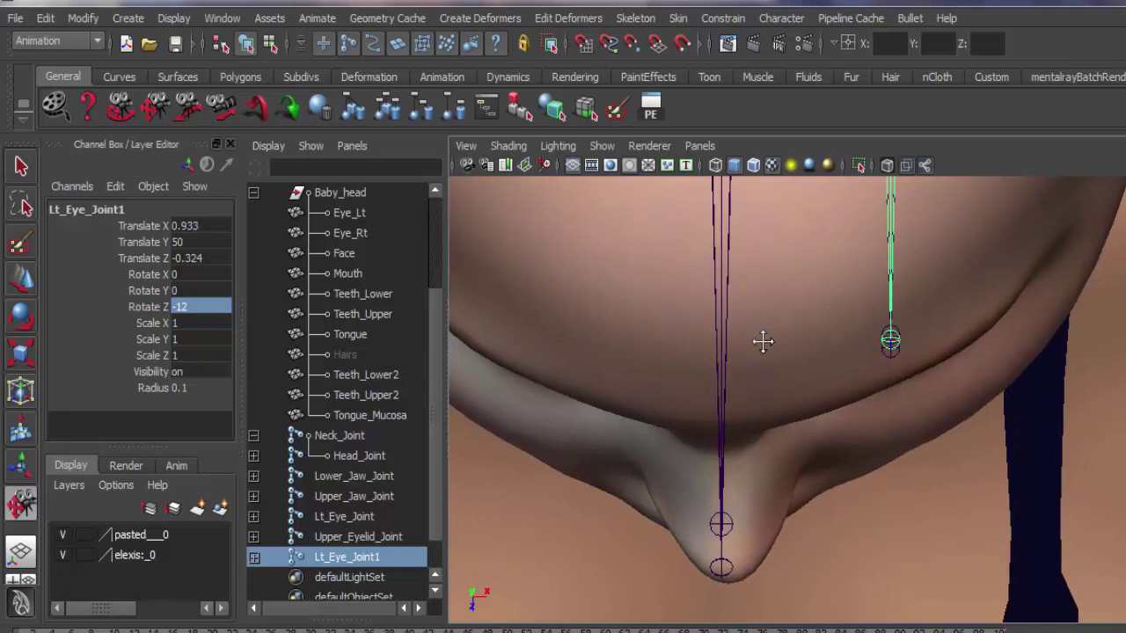
right_click_drag(906, 408, 737, 380, "alt")
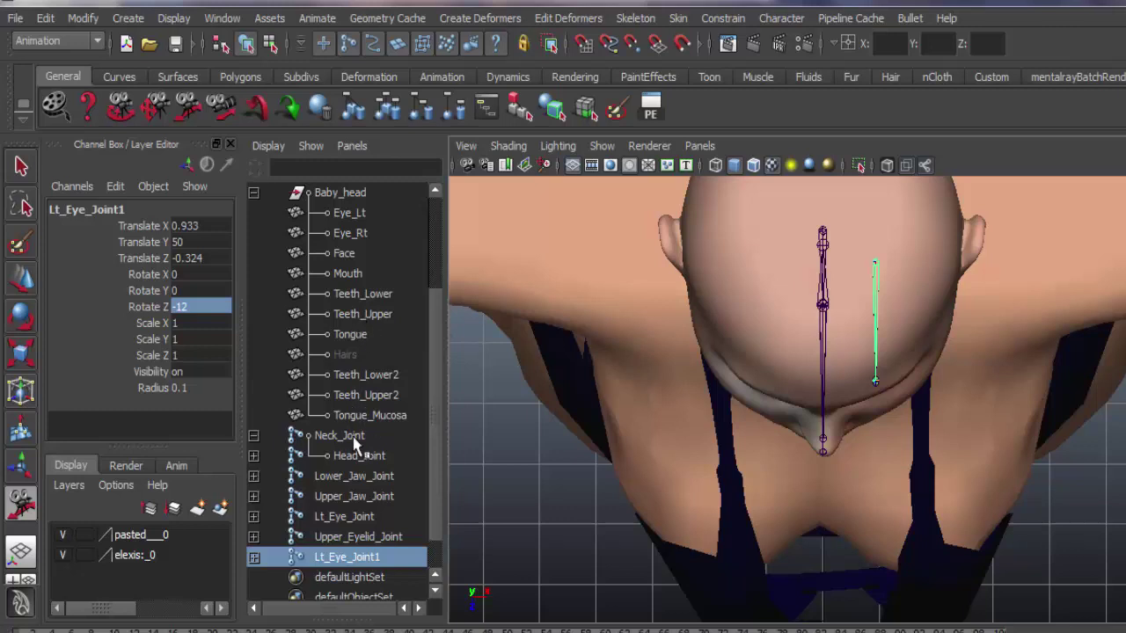
Step: Rename the downward copy Lt_Eye_Joint1 to Lt_Eyelid_Lower_Joint
double_click(369, 557)
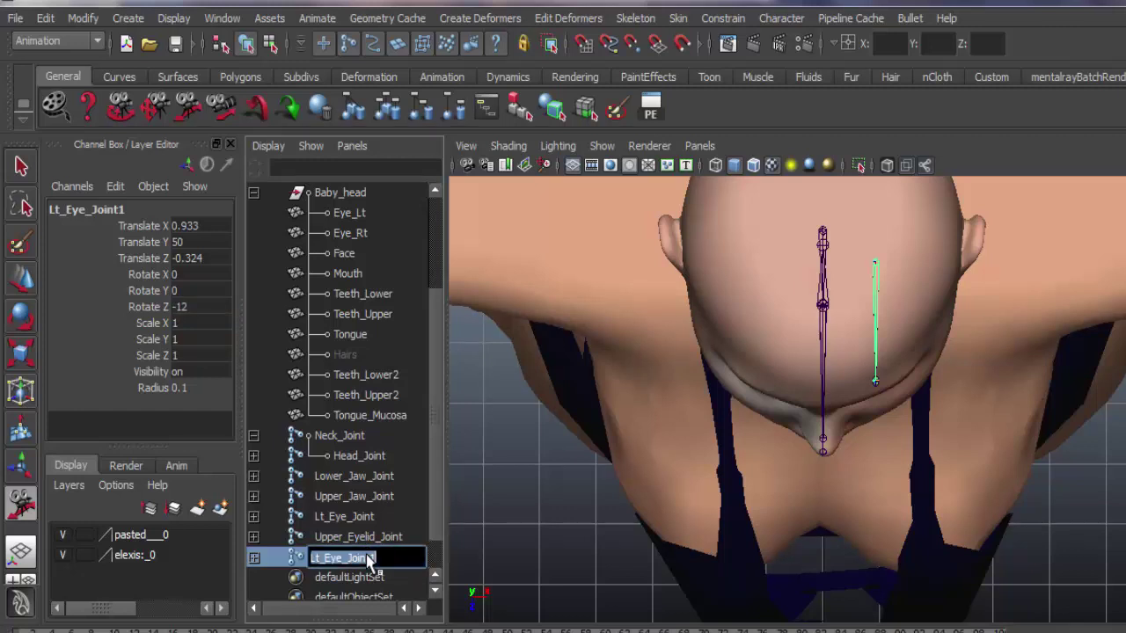
type("LtL")
key("BackSpace")
type("_Eyelid_Lower_Joint")
left_click(356, 538)
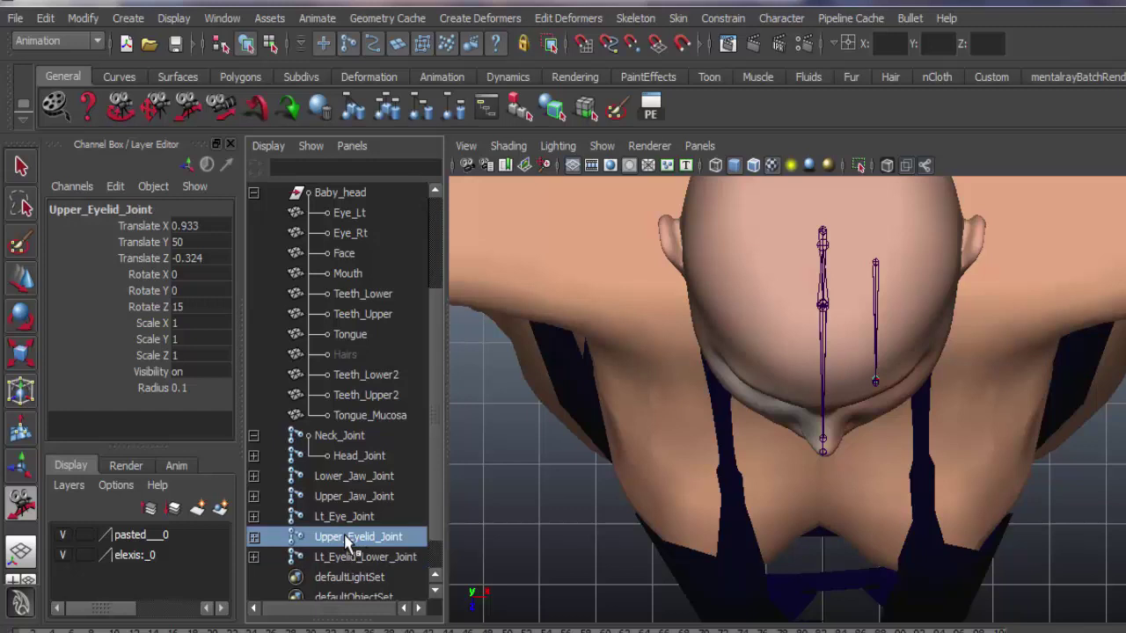
Step: Prefix Upper_Eyelid_Joint with Lt, making Lt_Upper_Eyelid_Joint
double_click(347, 537)
key("Home")
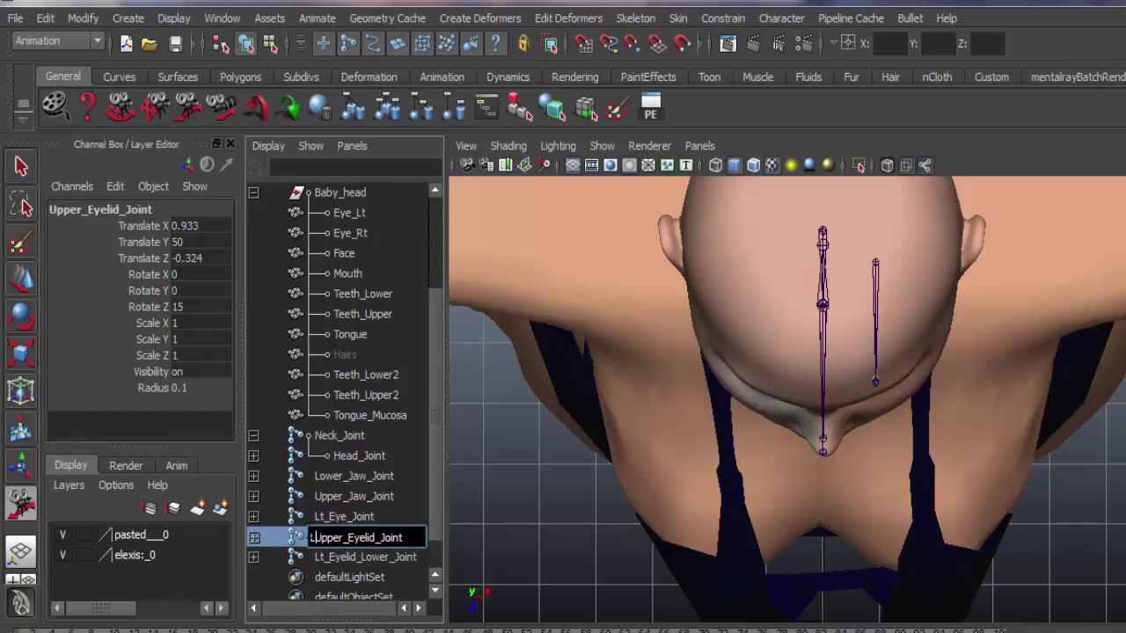
type("Lt")
Step: Select the left eye and both eyelid joints and nudge them along X to 0.949
left_click(337, 518)
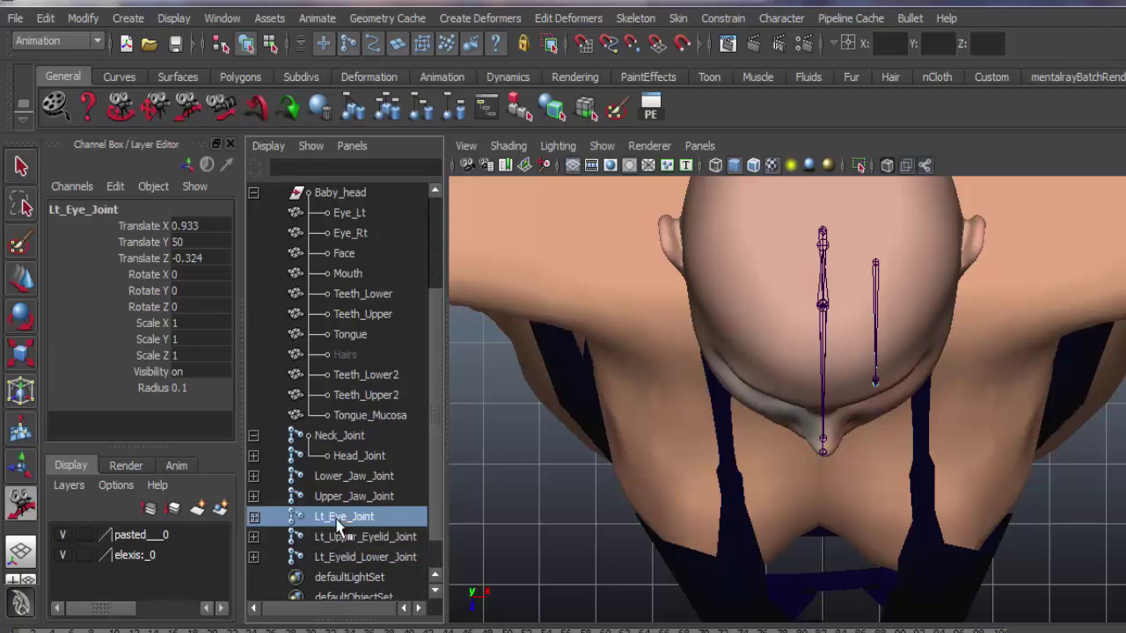
left_click_drag(338, 525, 342, 558)
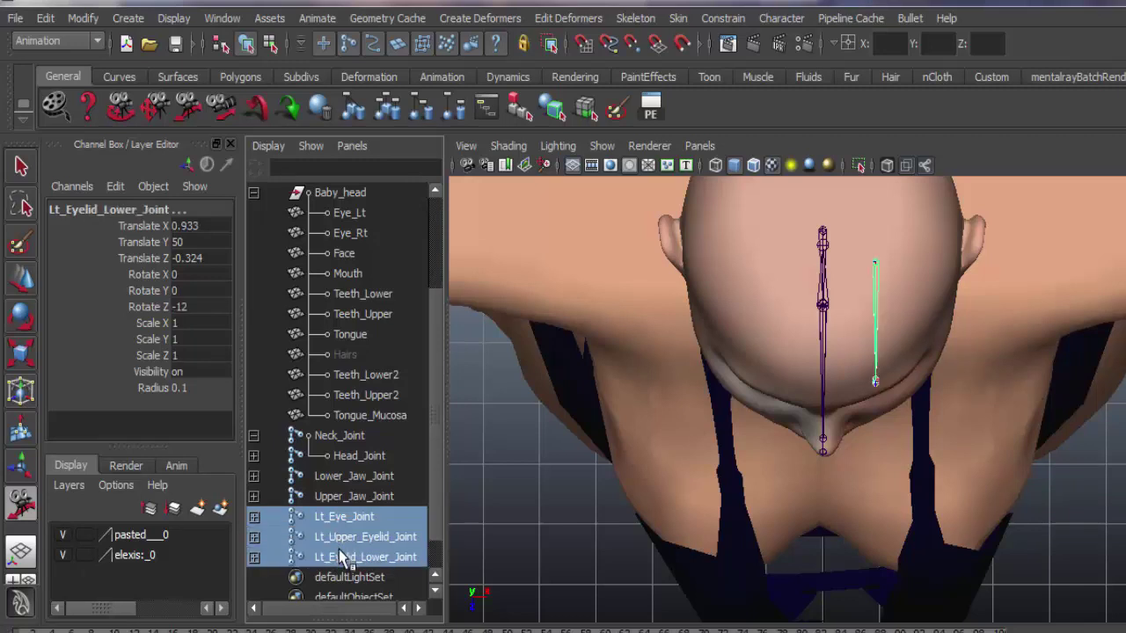
key("e")
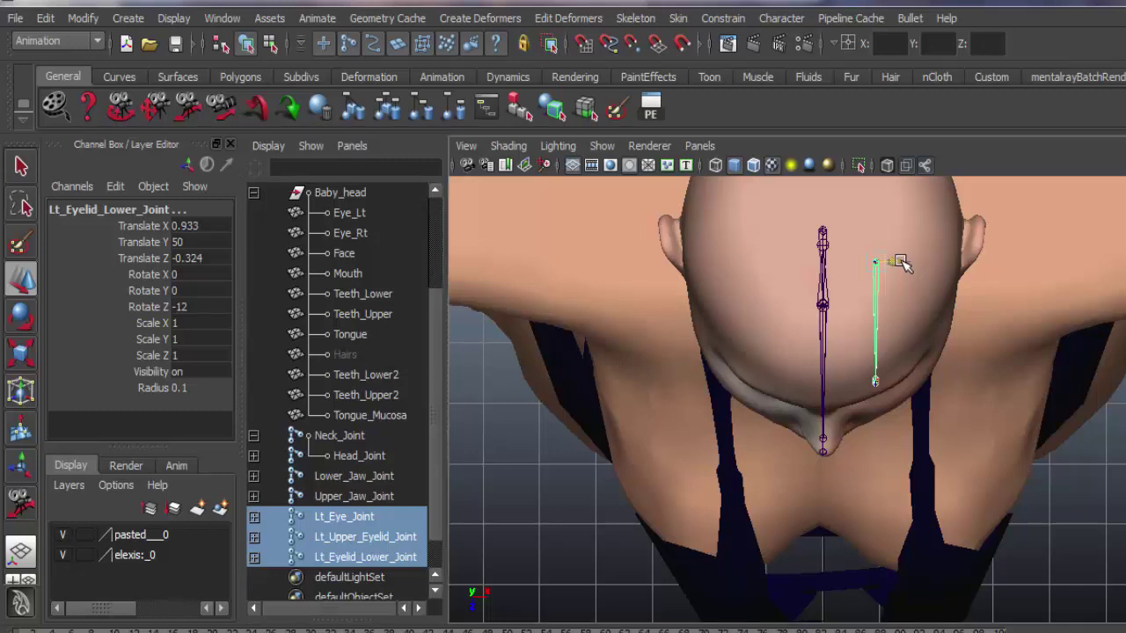
left_click_drag(901, 261, 902, 263)
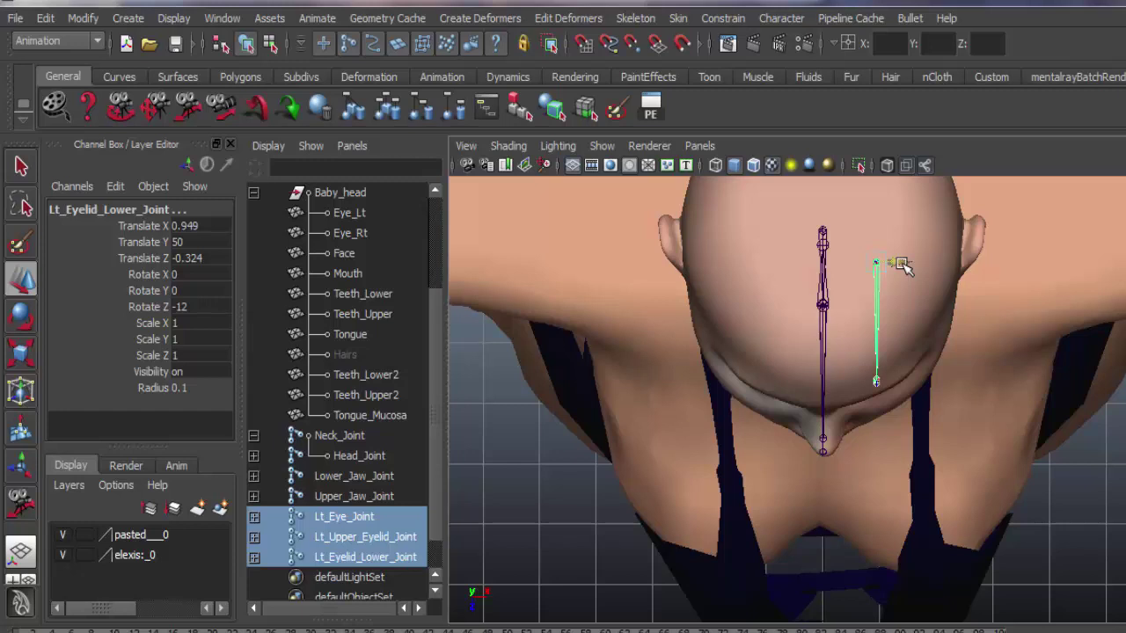
Step: Switch the viewport to the side orthographic view
left_click(690, 148)
mouse_move(713, 204)
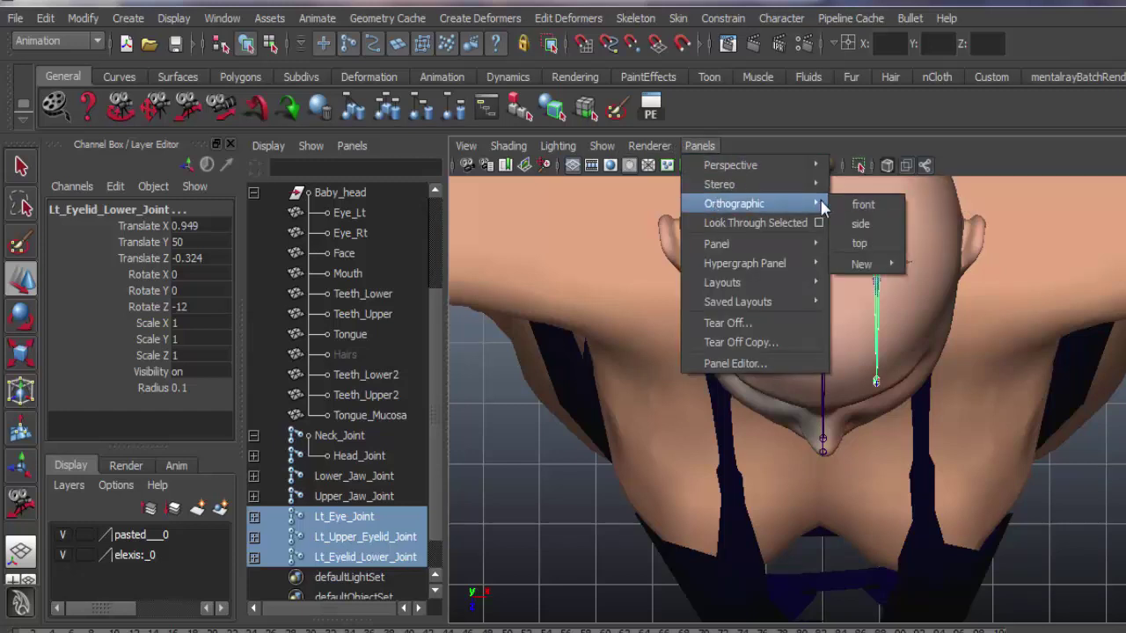
left_click(856, 224)
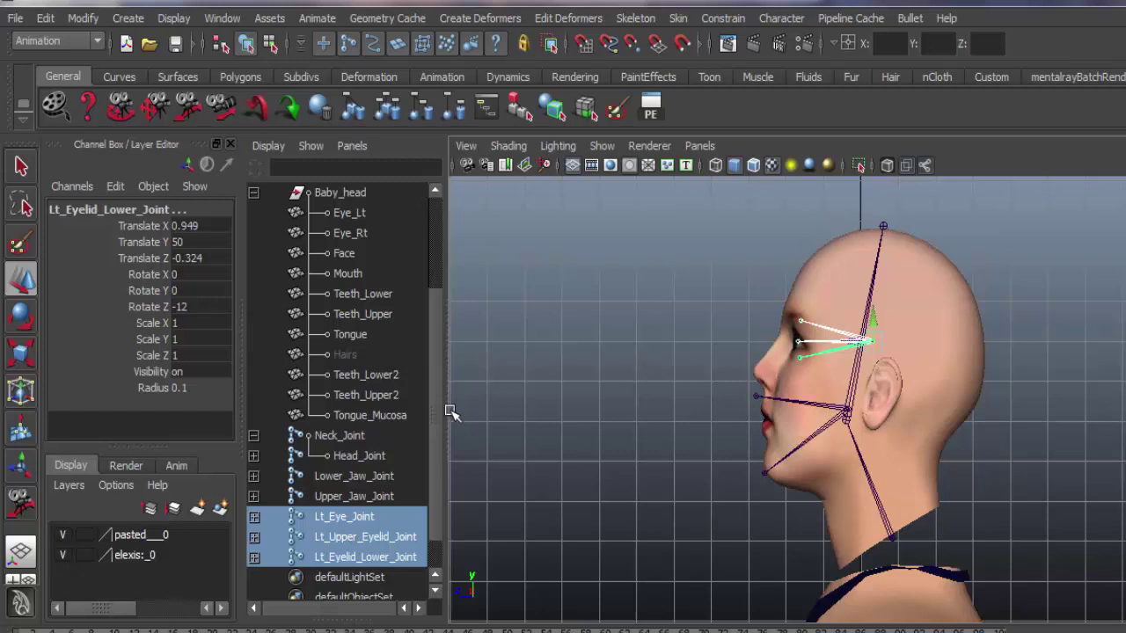
Step: Change Lt_Upper_Eyelid_Joint's Rotate Z from 15 to 12
left_click(377, 534)
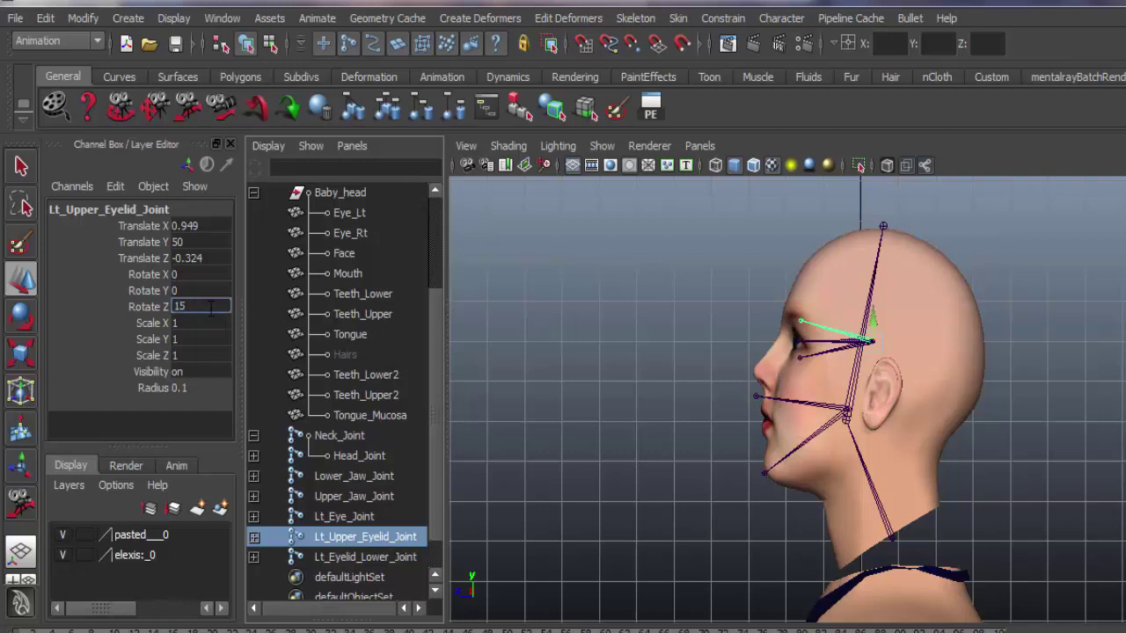
key("BackSpace")
type("2")
key("Return")
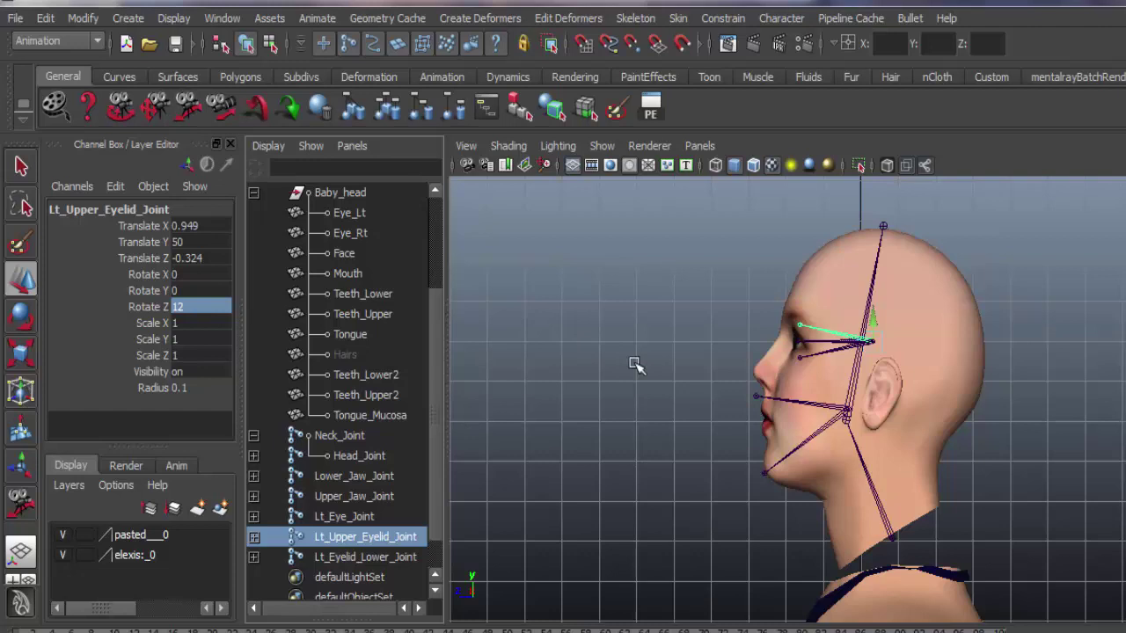
Step: Zoom in on the face, go to front view, and compare the eye and upper eyelid joints
key("t")
right_click_drag(635, 364, 928, 544, "alt")
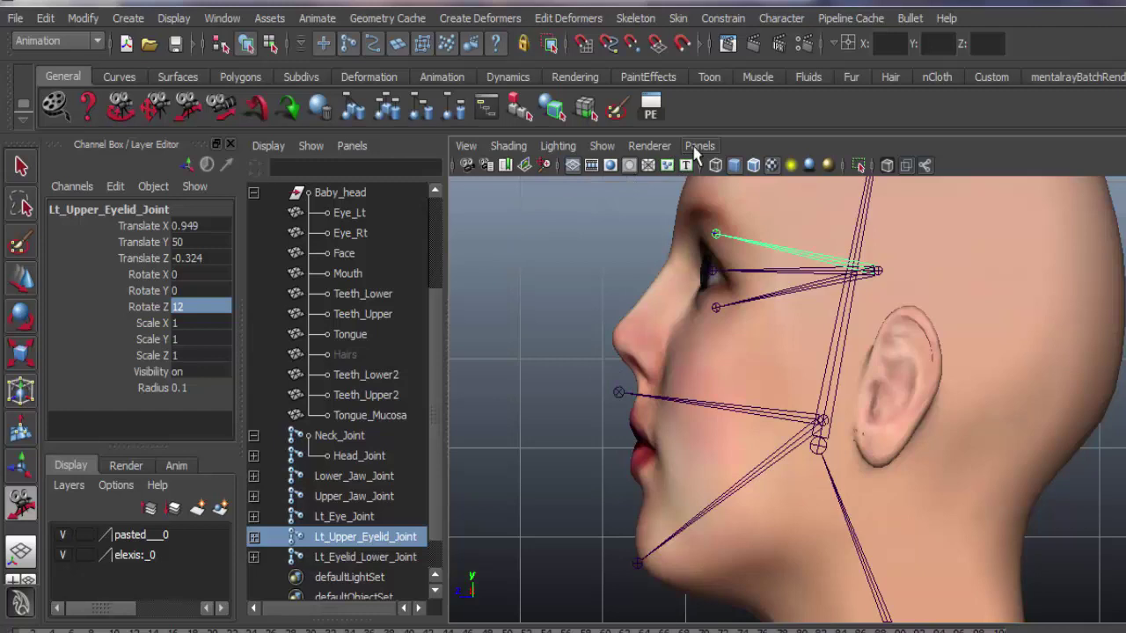
left_click(698, 147)
mouse_move(778, 204)
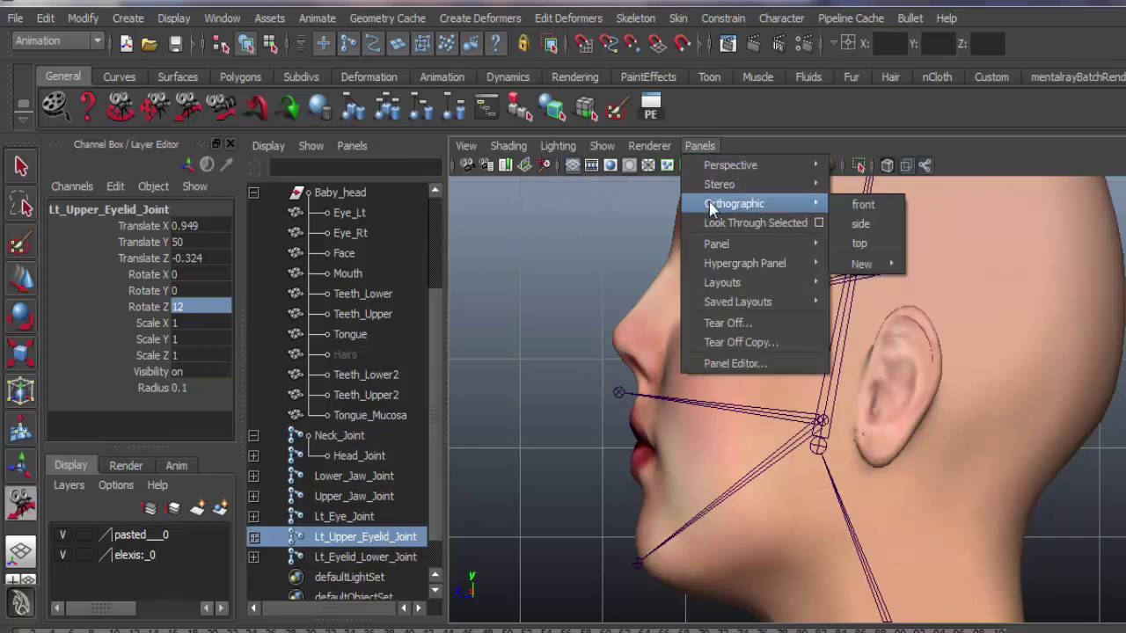
left_click(862, 204)
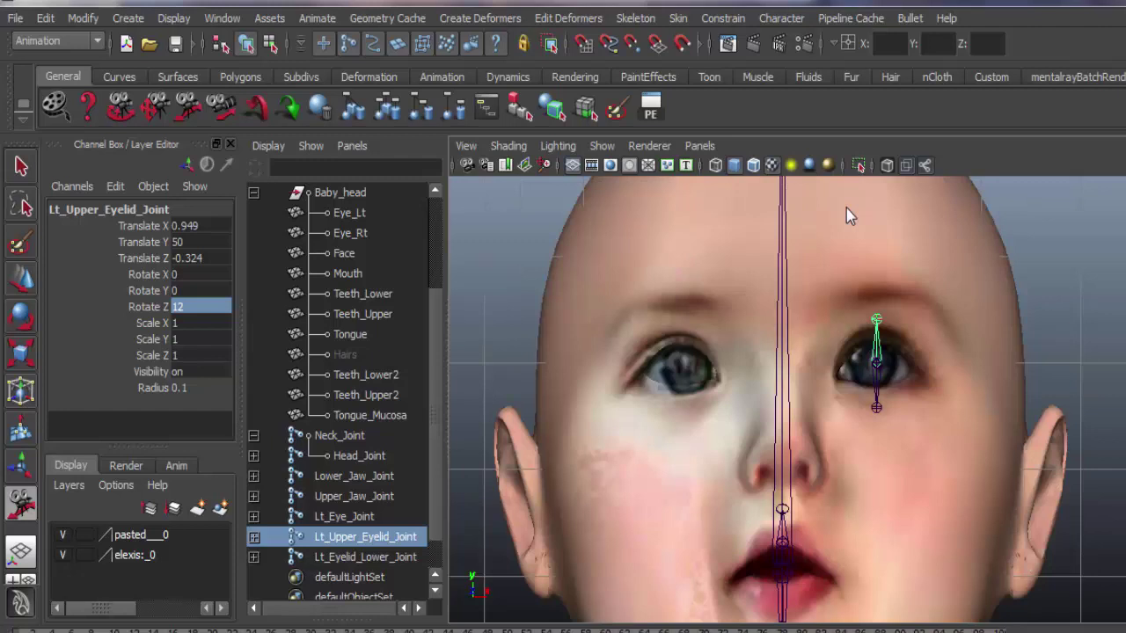
left_click(381, 518)
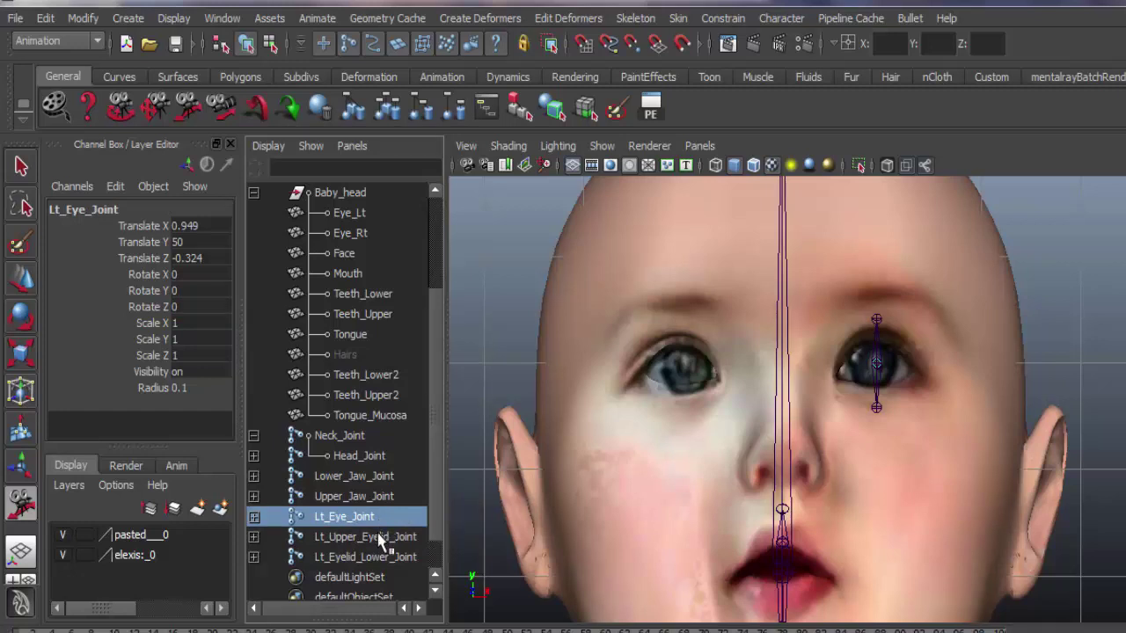
left_click(381, 538)
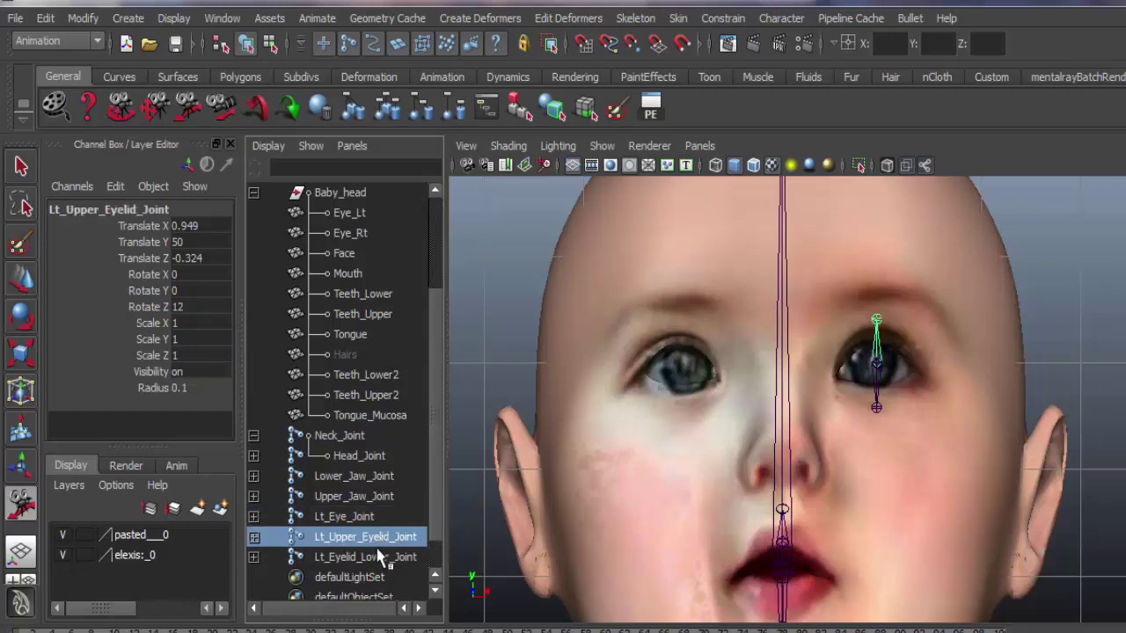
Step: Mirror Lt_Eye_Joint across YZ by orientation, placing a copy in the right eye at X -0.949
left_click(381, 557)
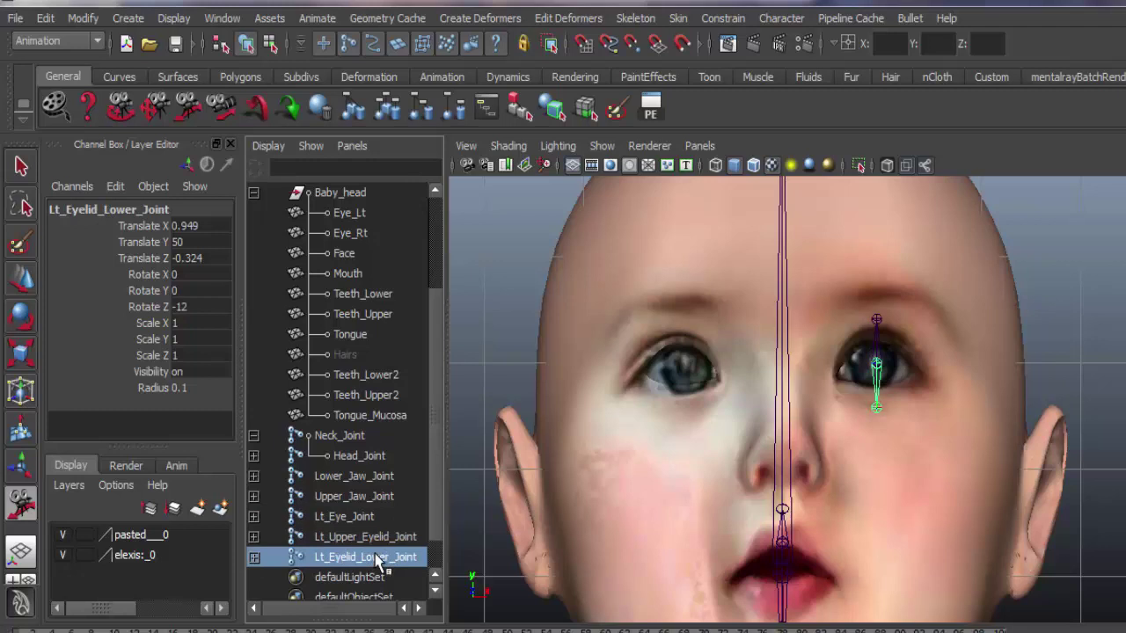
left_click_drag(363, 523, 370, 555)
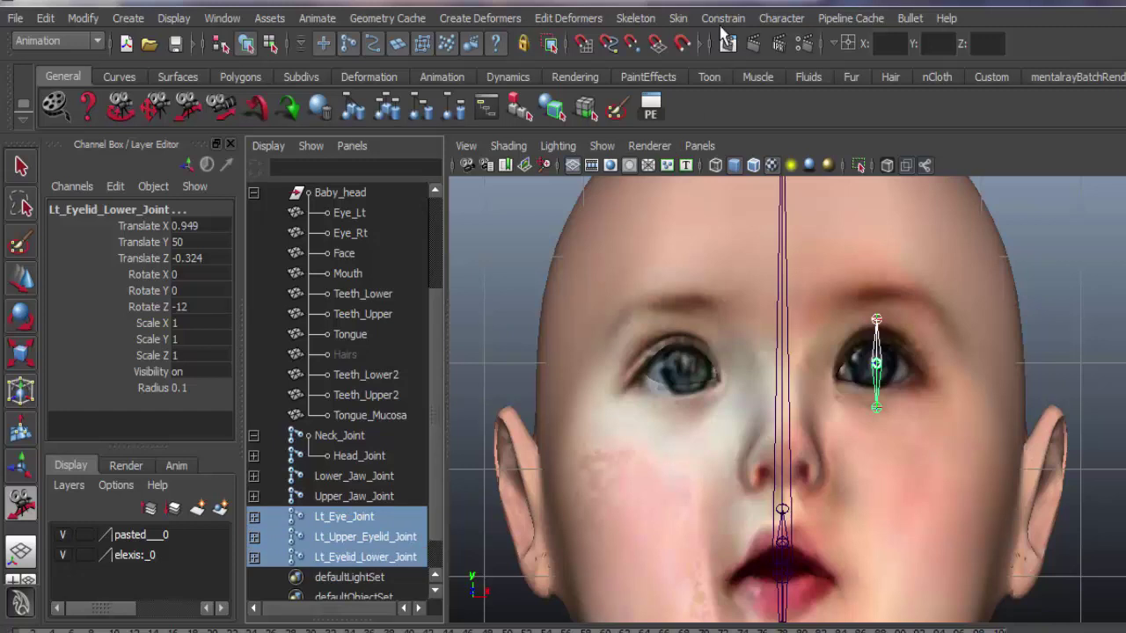
left_click(652, 18)
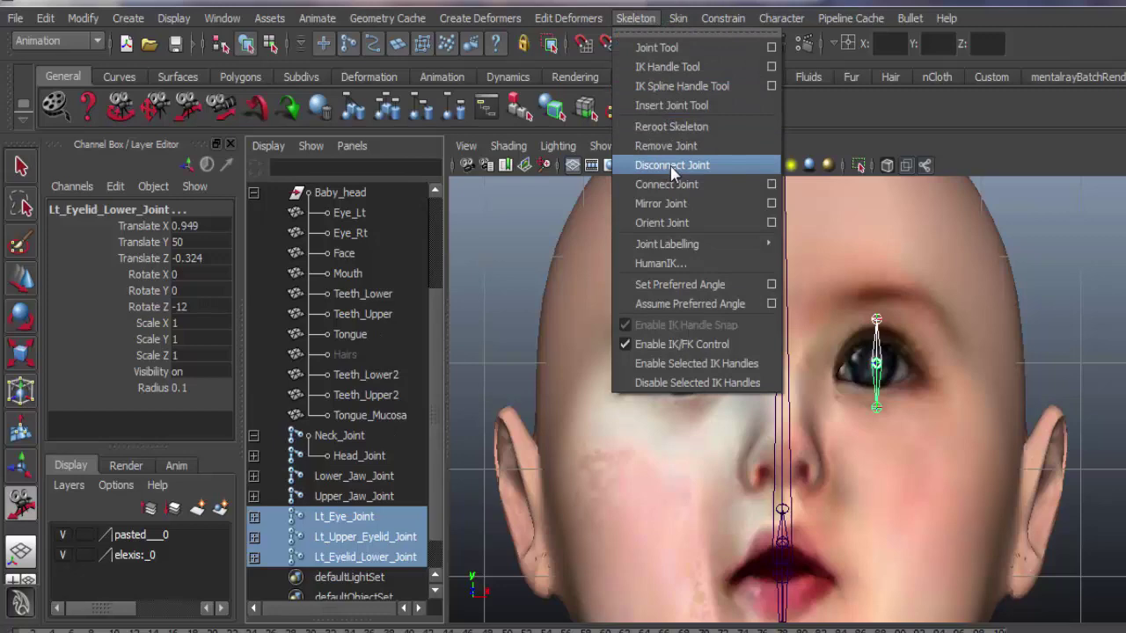
left_click(771, 204)
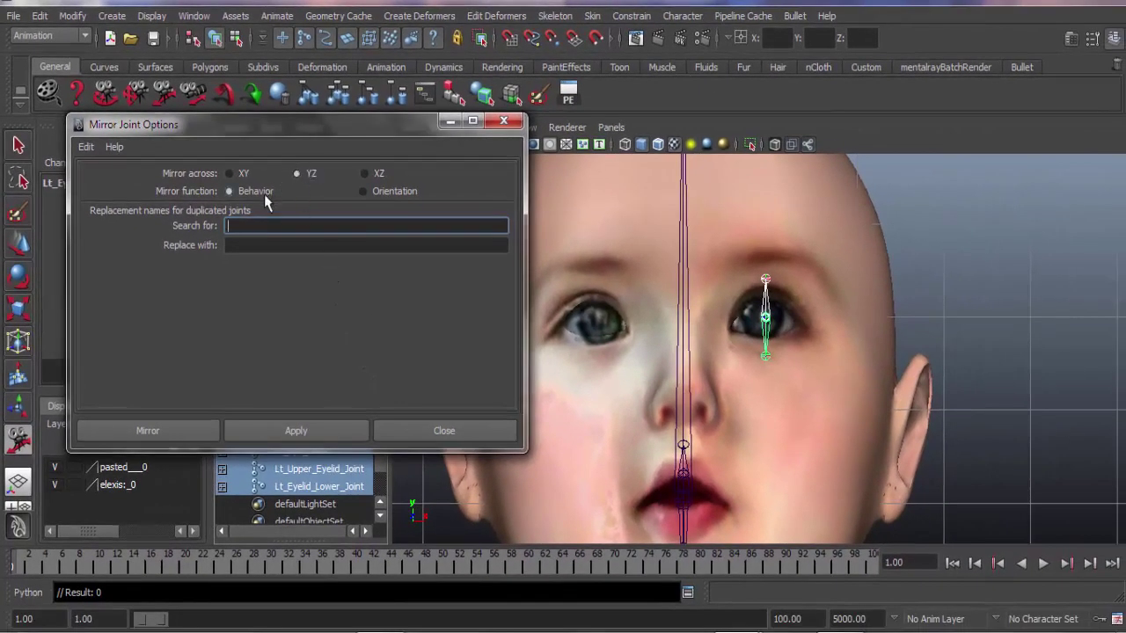
left_click(361, 191)
left_click(186, 431)
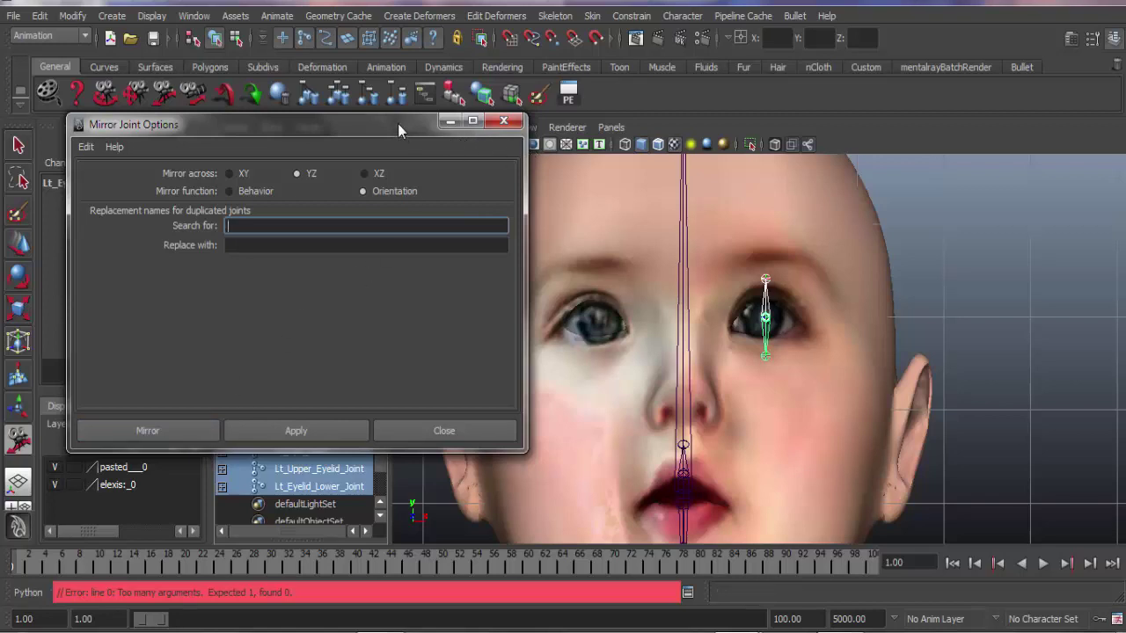
left_click_drag(395, 123, 369, 53)
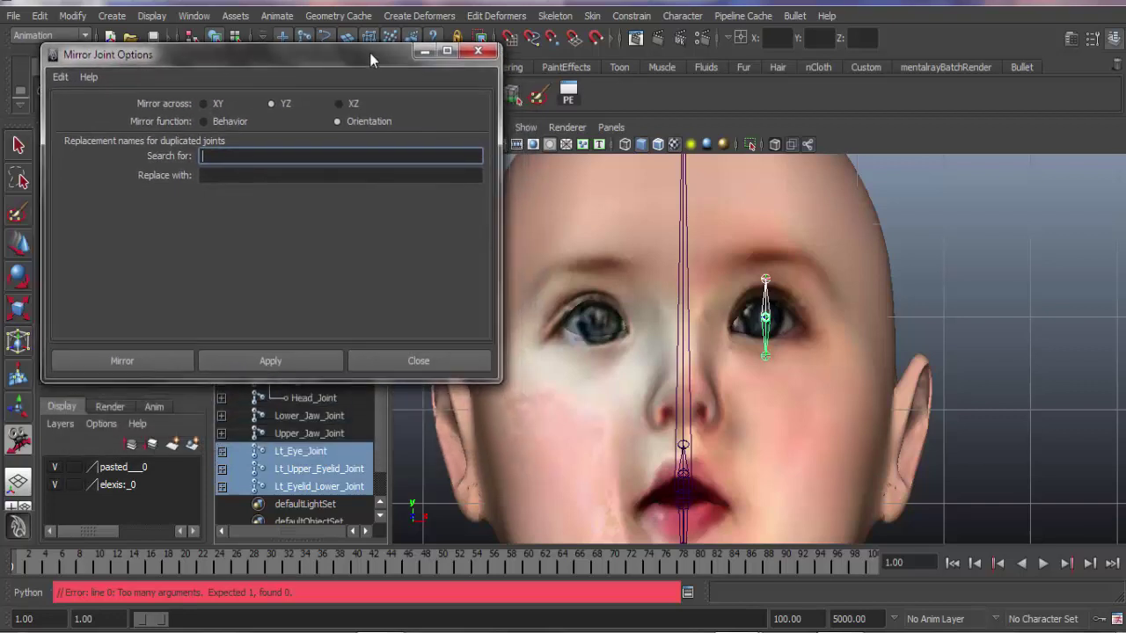
left_click(298, 451)
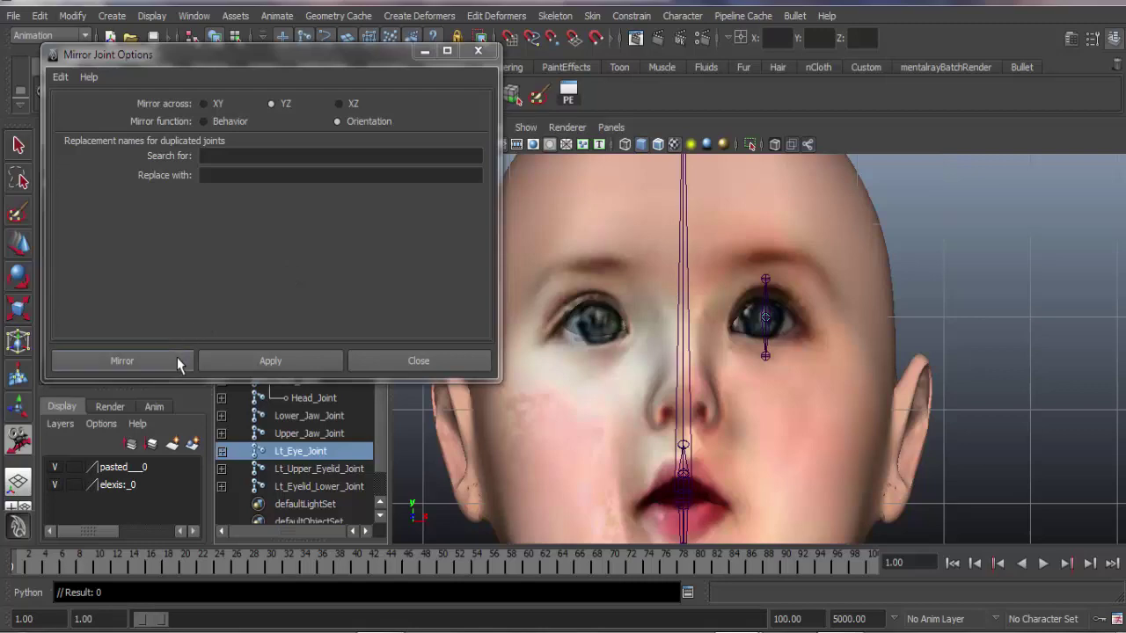
left_click(121, 361)
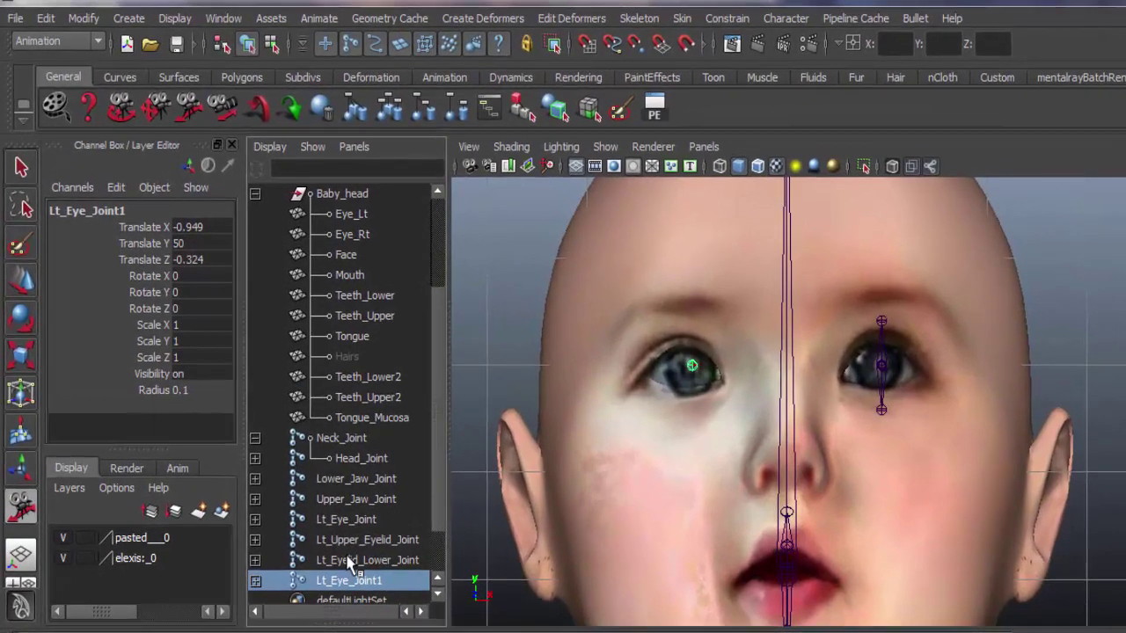
Step: Mirror Lt_Eyelid_Lower_Joint and Lt_Upper_Eyelid_Joint across YZ onto the right eye
left_click(352, 560)
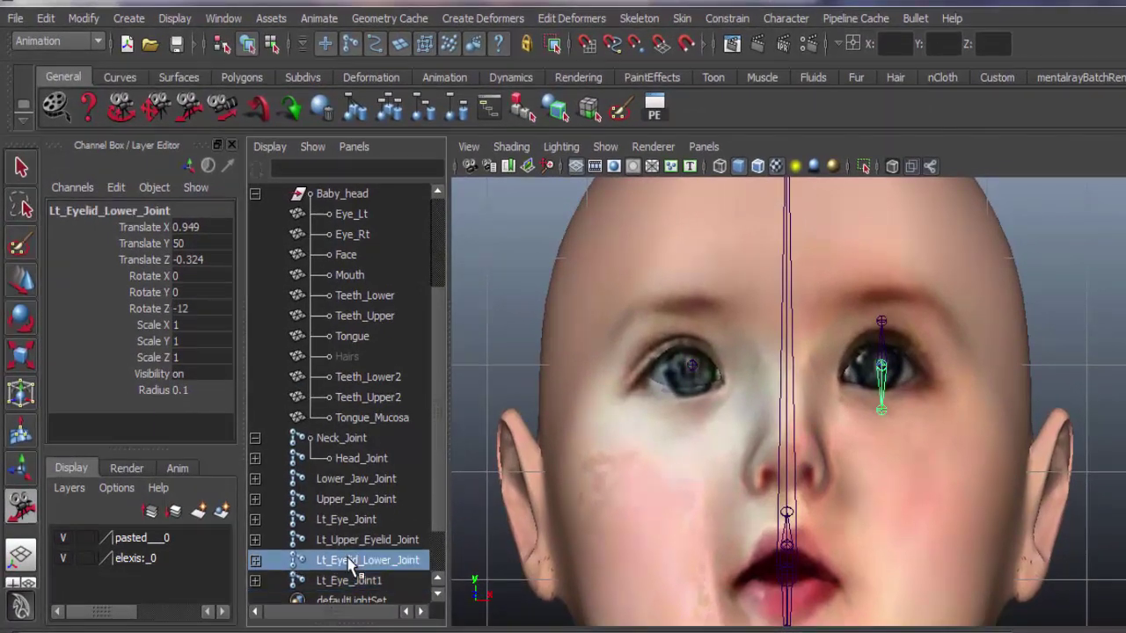
left_click(640, 18)
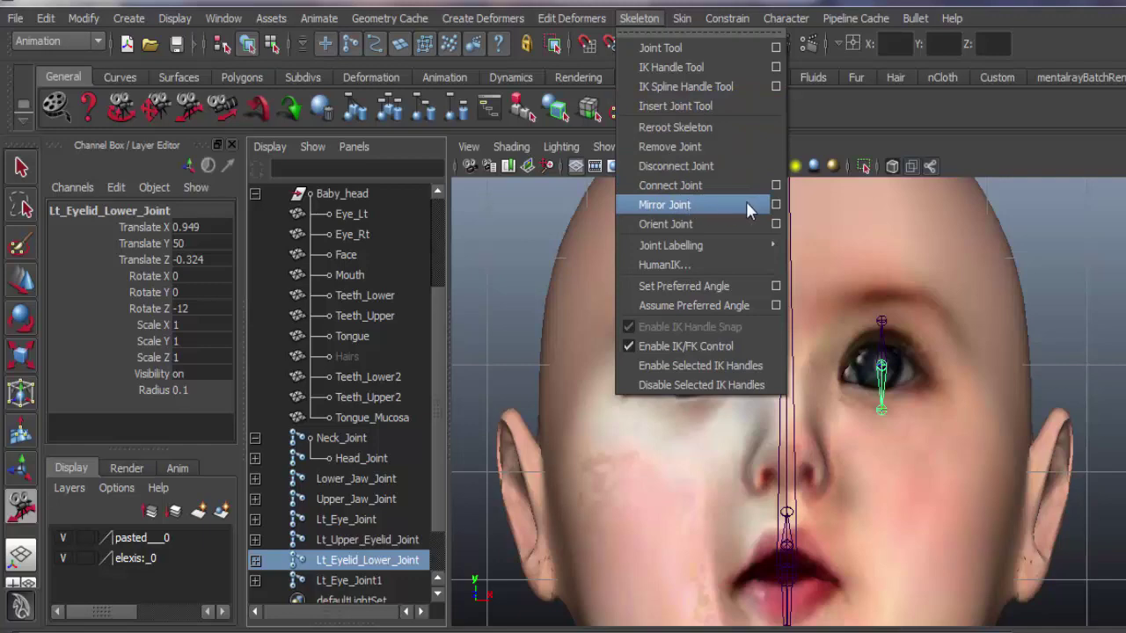
left_click(775, 205)
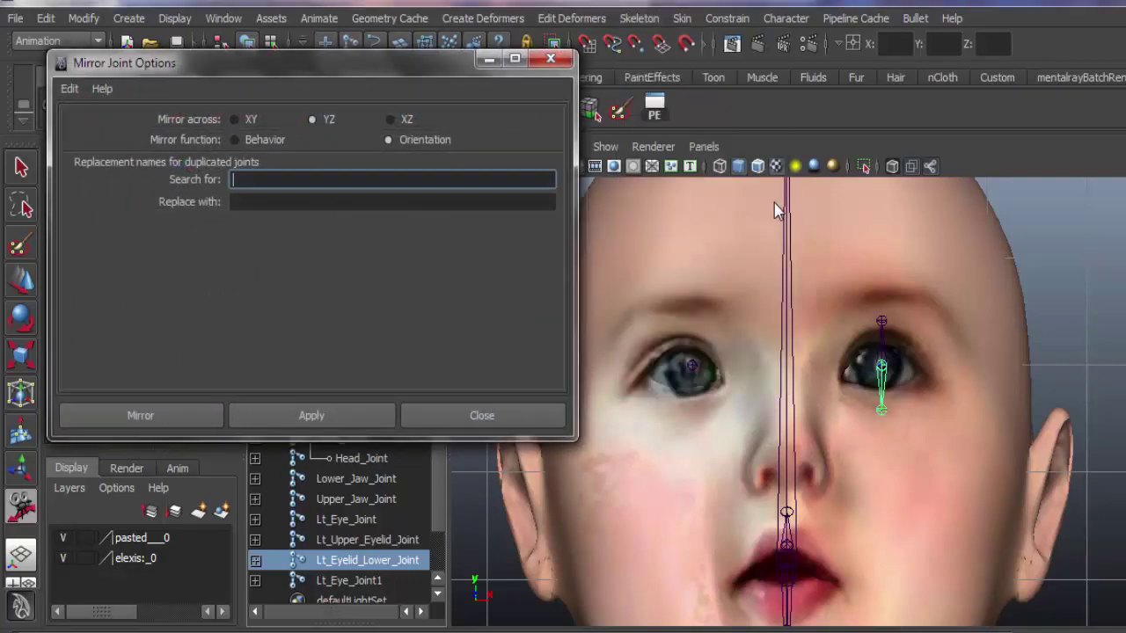
left_click(339, 425)
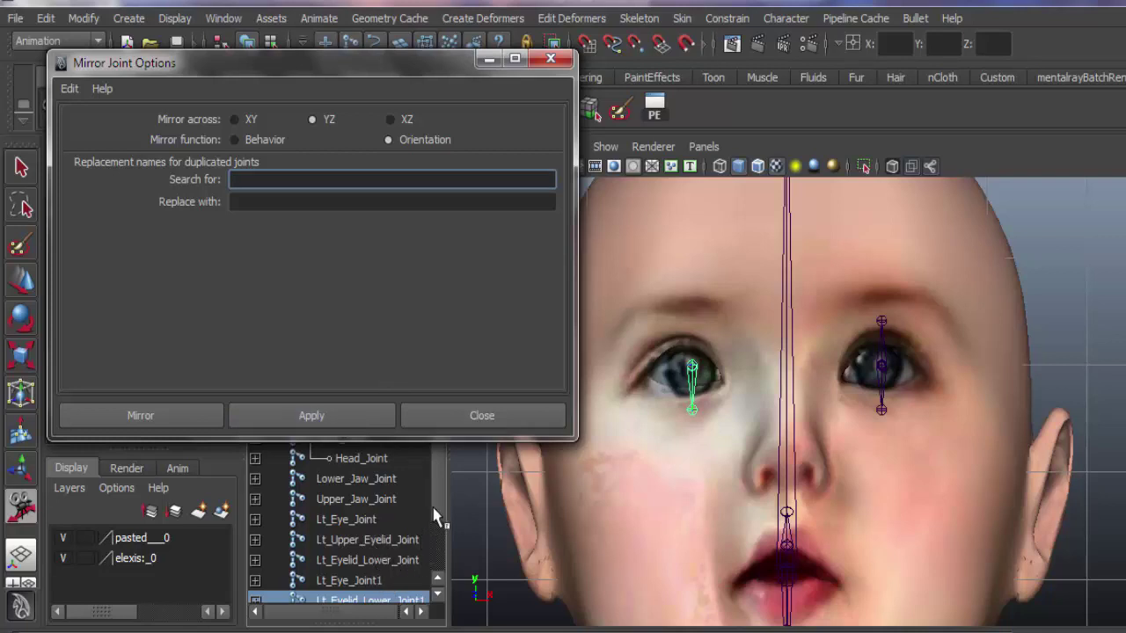
scroll(434, 519, "down", 1)
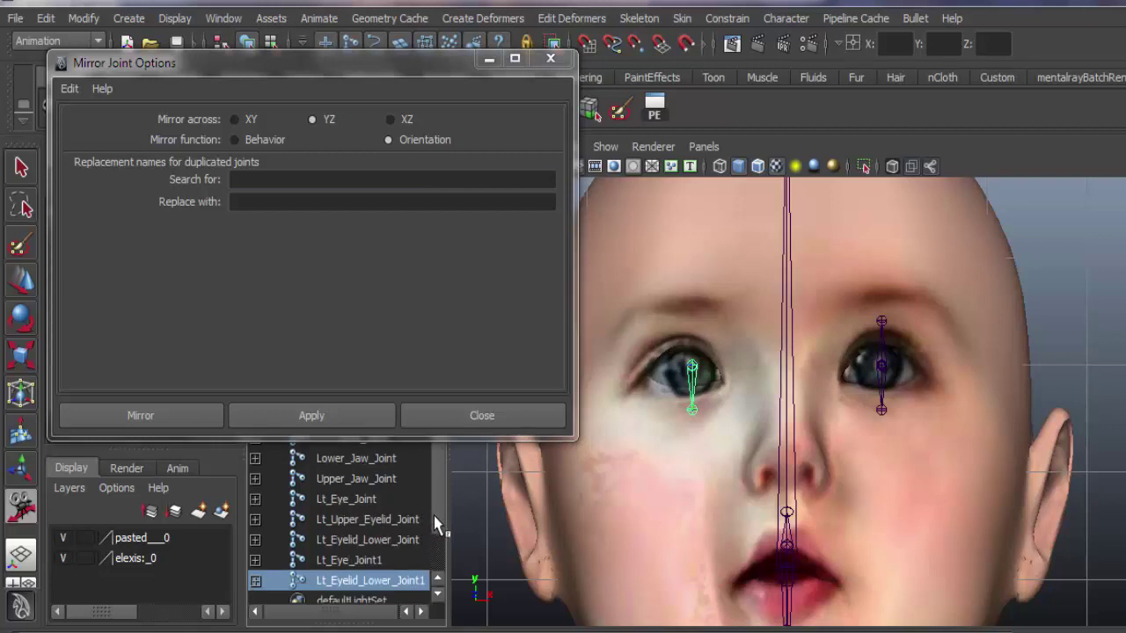
left_click(388, 519)
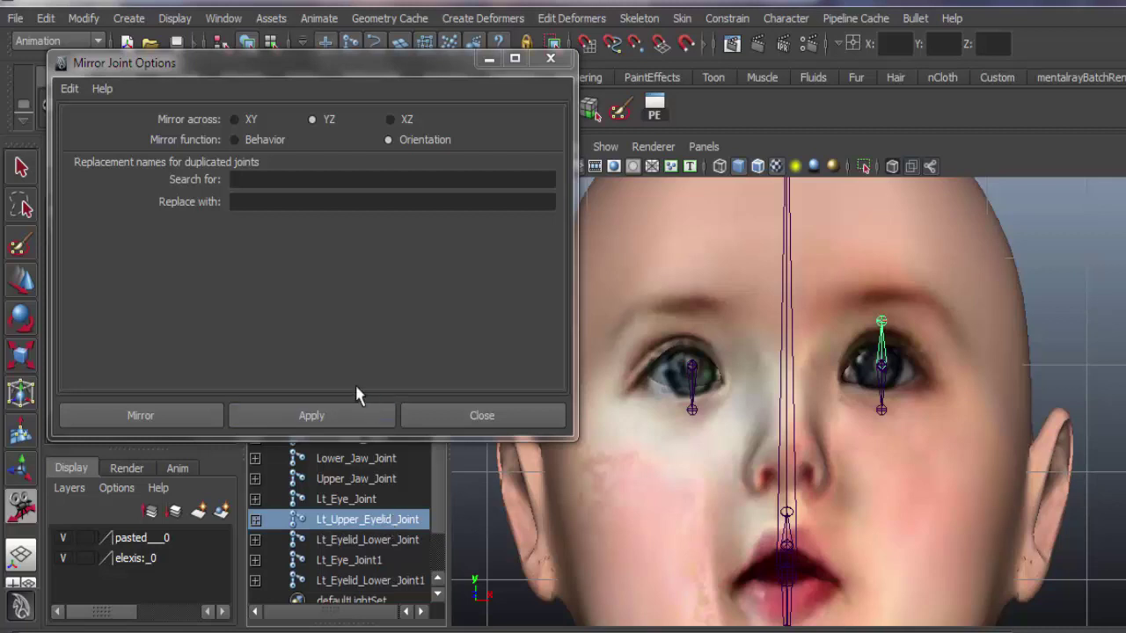
left_click(209, 415)
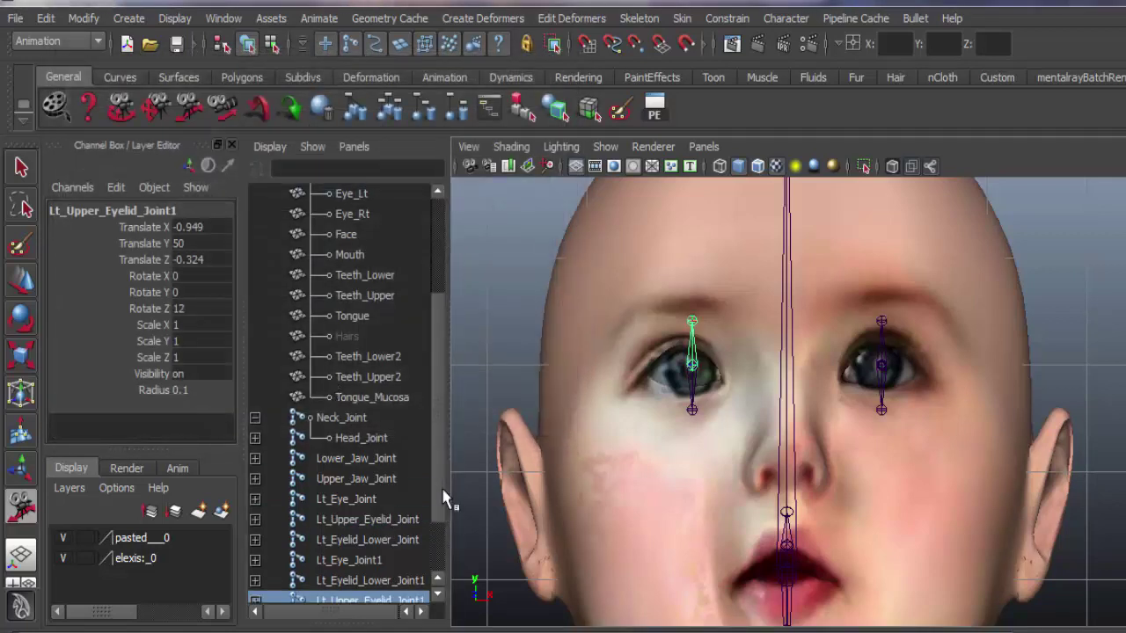
Step: Prefix the mirrored upper eyelid joint with R, giving RLt_Upper_Eyelid_Joint1
scroll(441, 492, "down", 2)
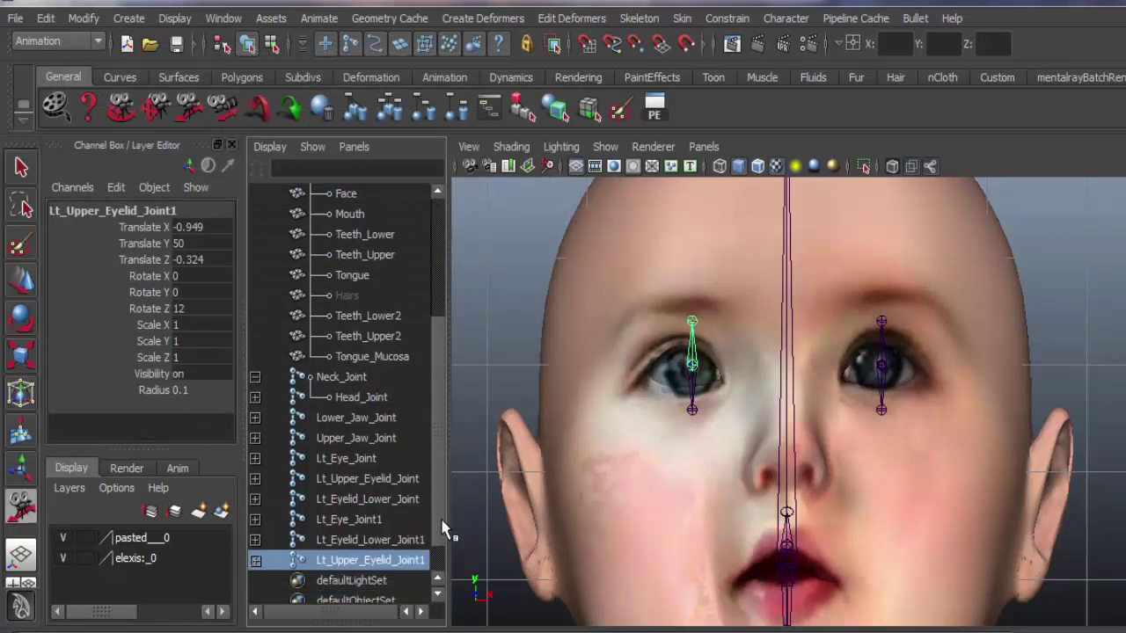
scroll(443, 528, "down", 1)
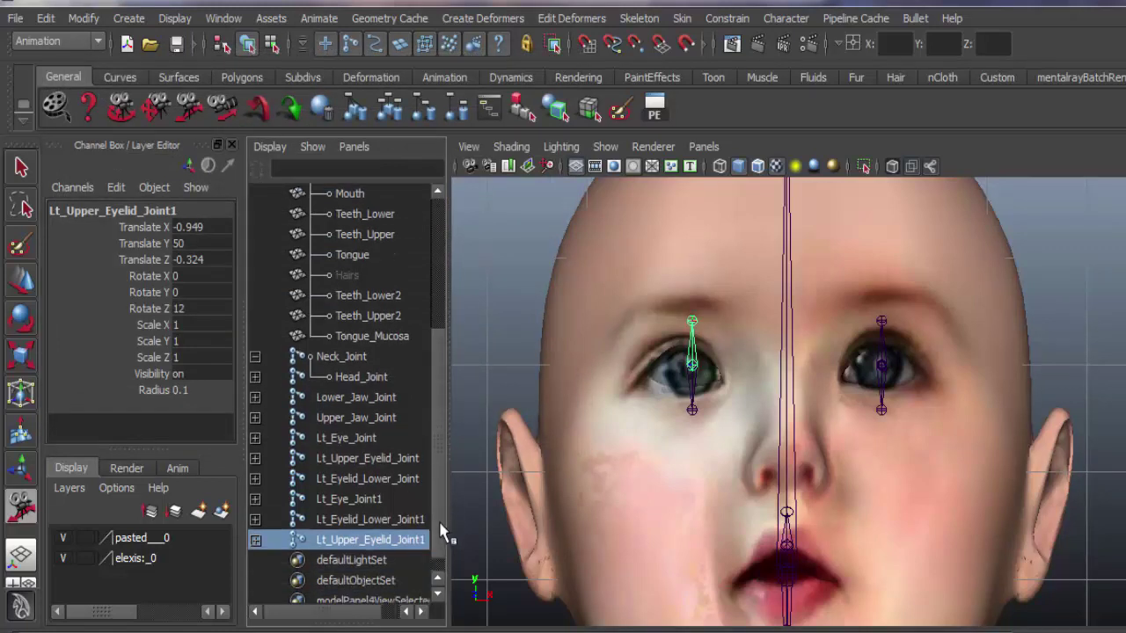
double_click(406, 539)
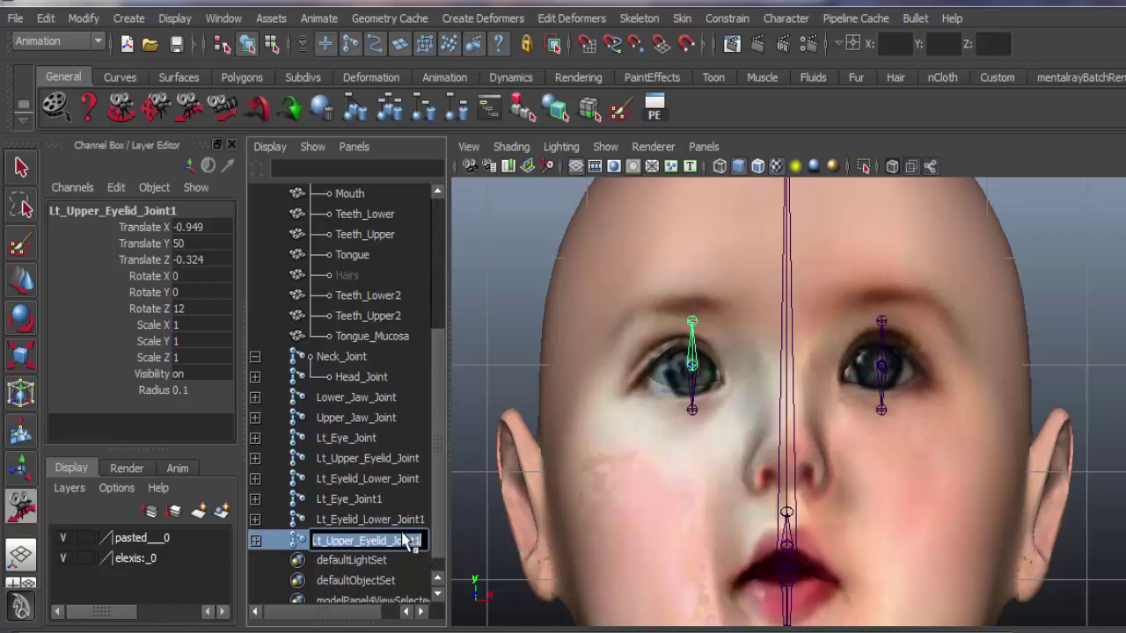
left_click(406, 540)
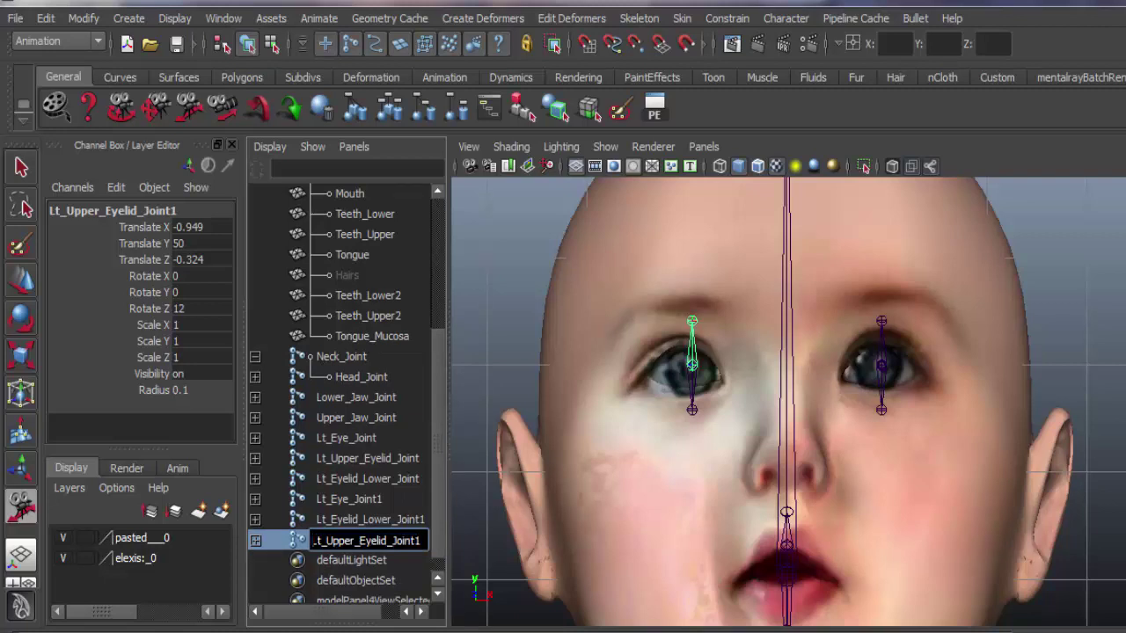
left_click(314, 540)
type("R")
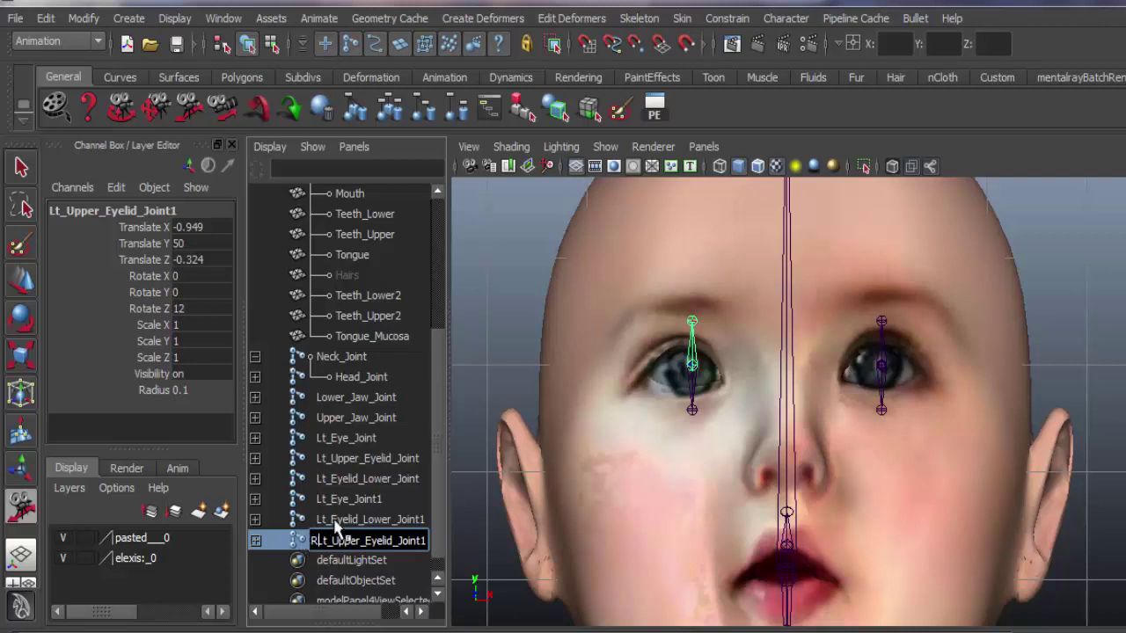
left_click(335, 520)
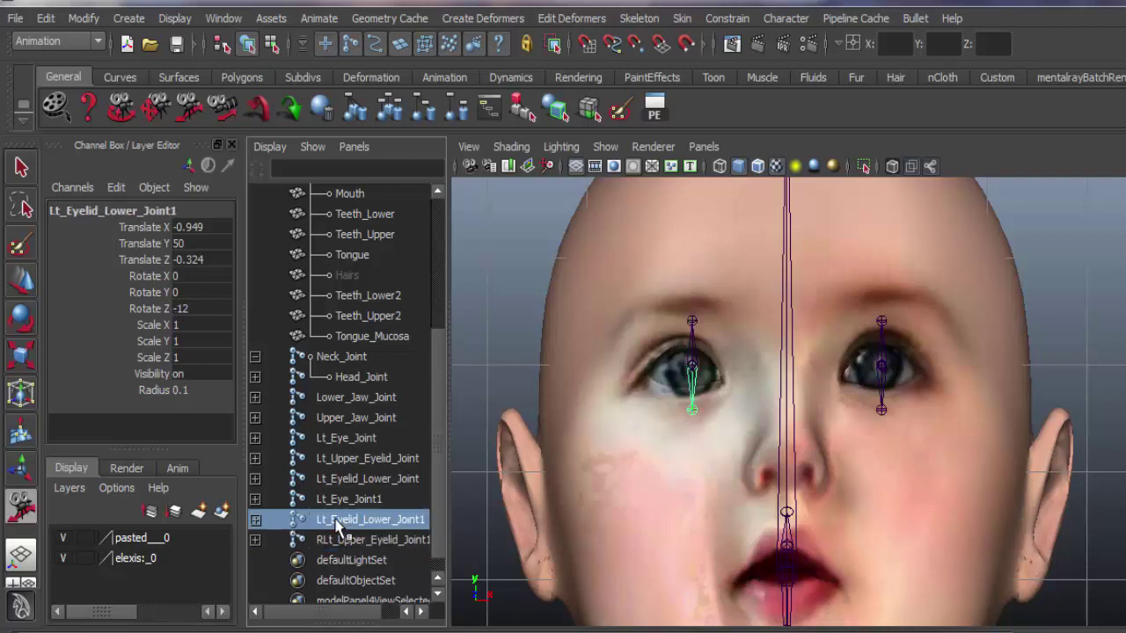
Step: Rename Lt_Eyelid_Lower_Joint1 to Rt_Eyelid_Lower_Joint1
double_click(338, 521)
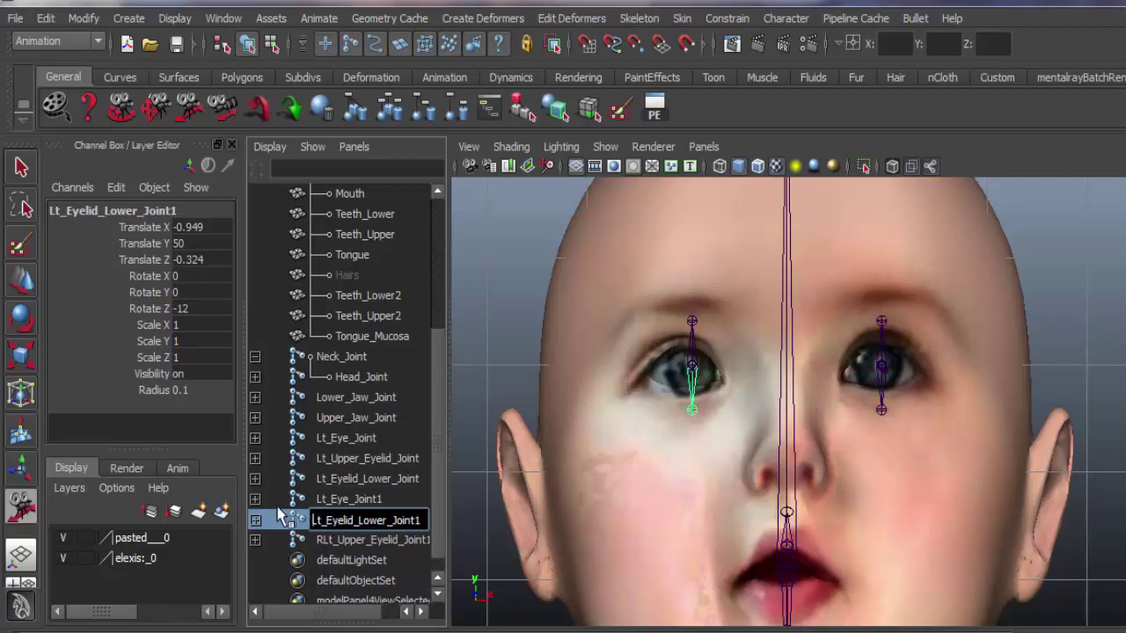
key("Delete")
type("R")
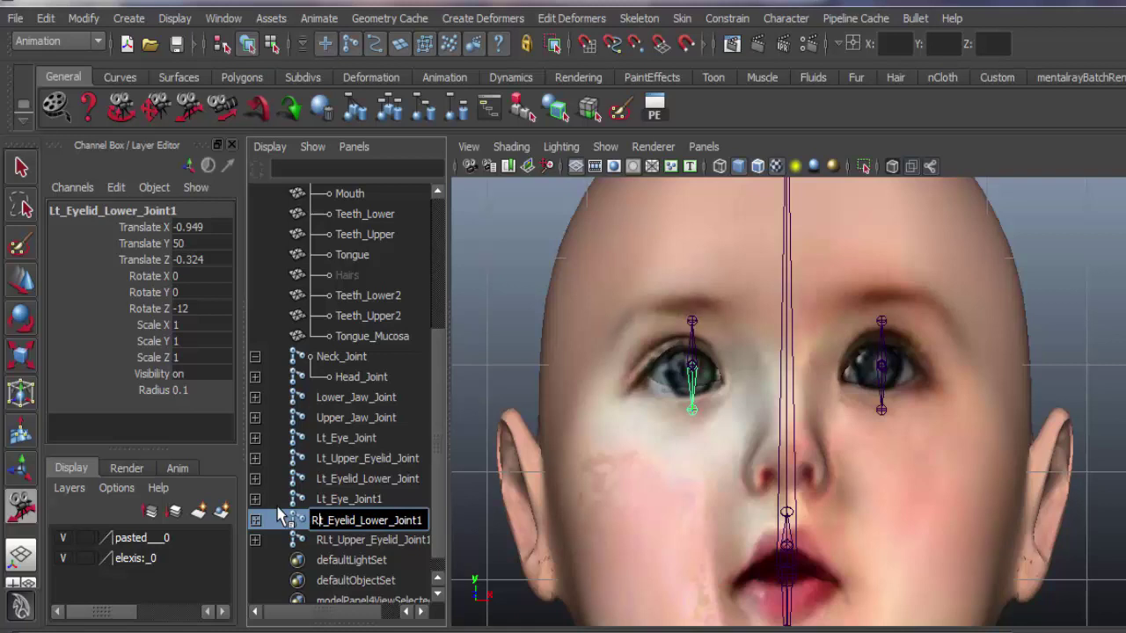
left_click(339, 499)
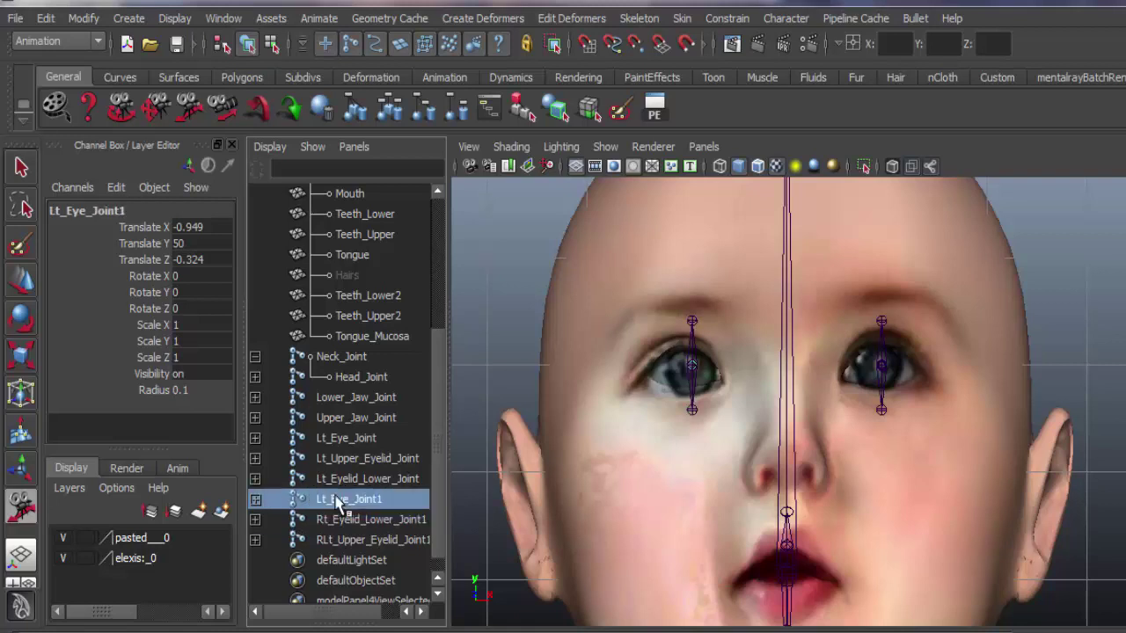
Step: Rename the mirrored eye joint Lt_Eye_Joint1 to Rt_Eye_Joint
double_click(338, 499)
key("Home")
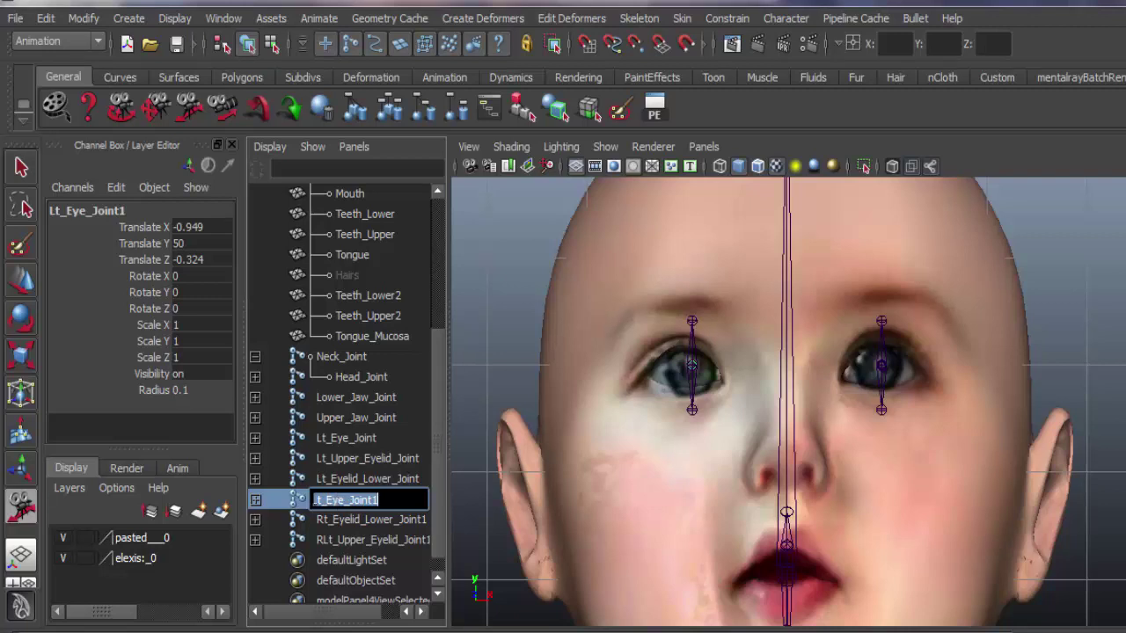
key("Delete")
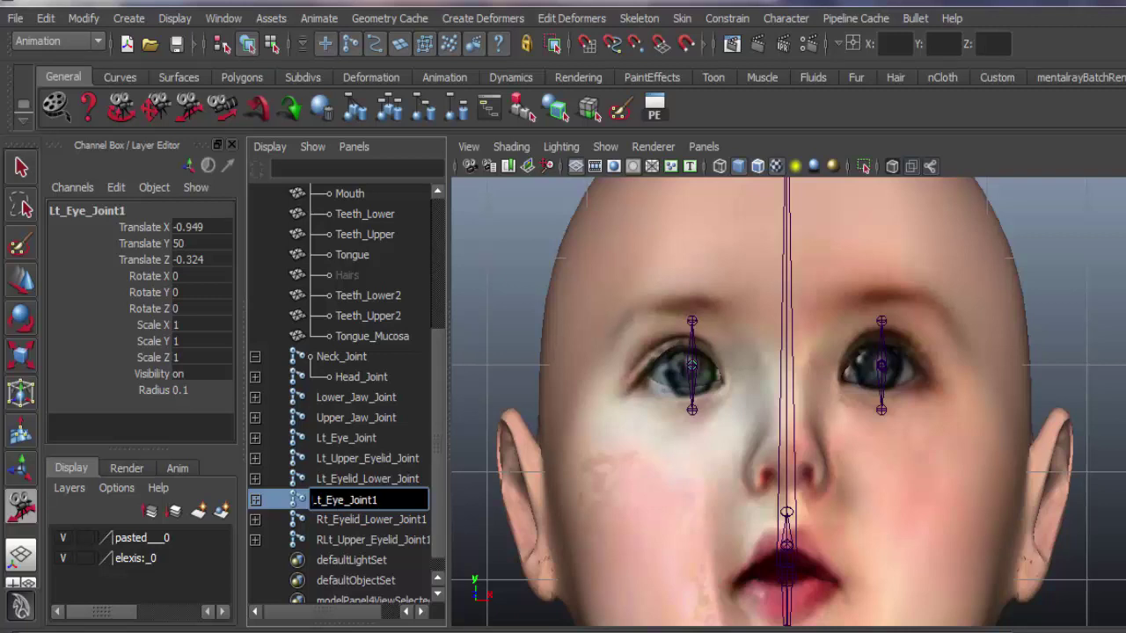
type("L")
key("BackSpace")
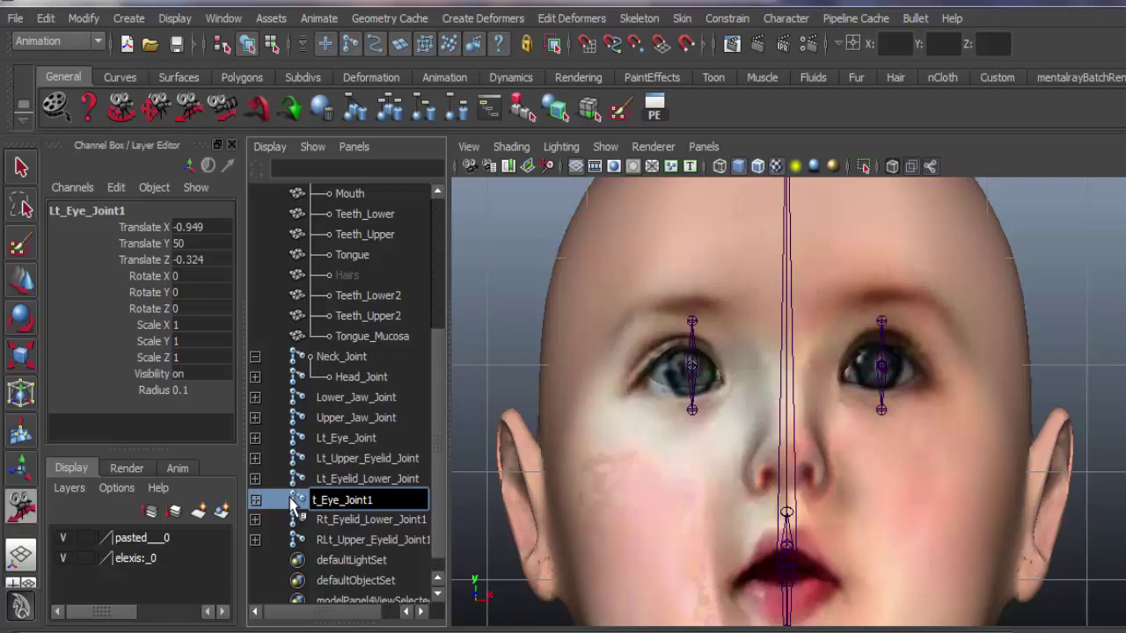
type("R")
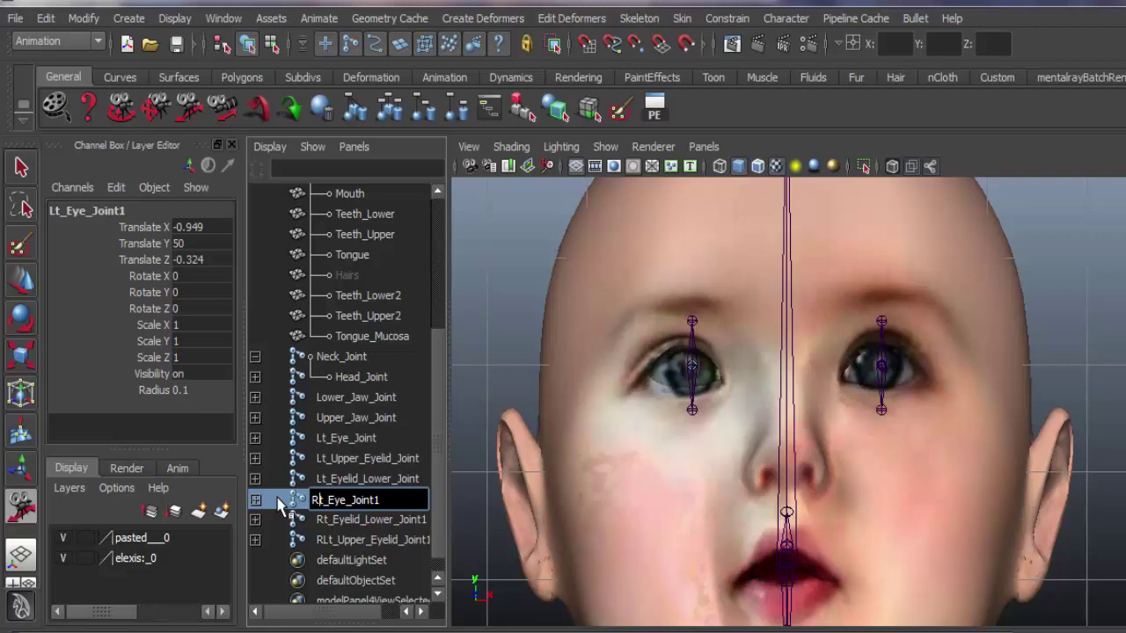
left_click(380, 499)
key("BackSpace")
left_click(387, 522)
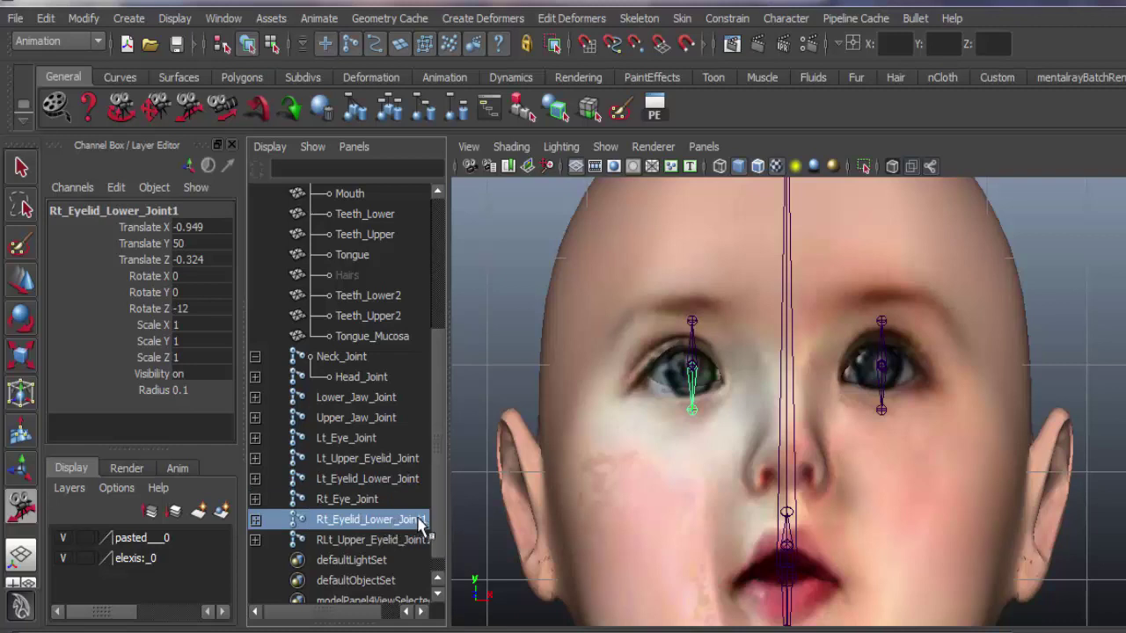
Step: Drop the trailing 1 from Rt_Eyelid_Lower_Joint1 and RLt_Upper_Eyelid_Joint1
double_click(421, 522)
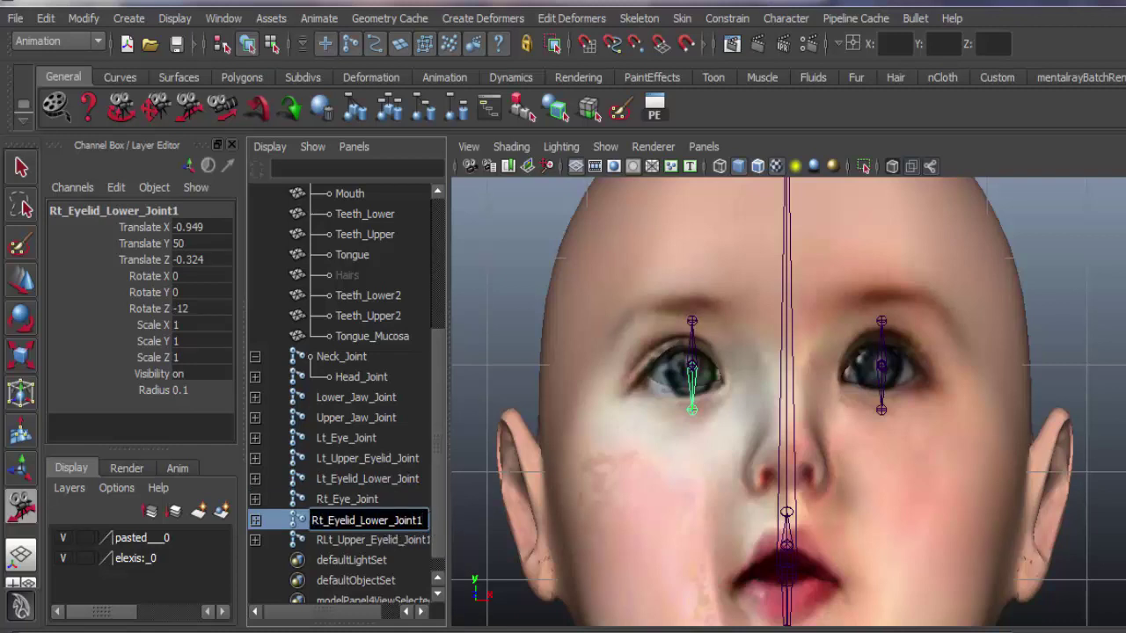
key("BackSpace")
double_click(405, 539)
key("End")
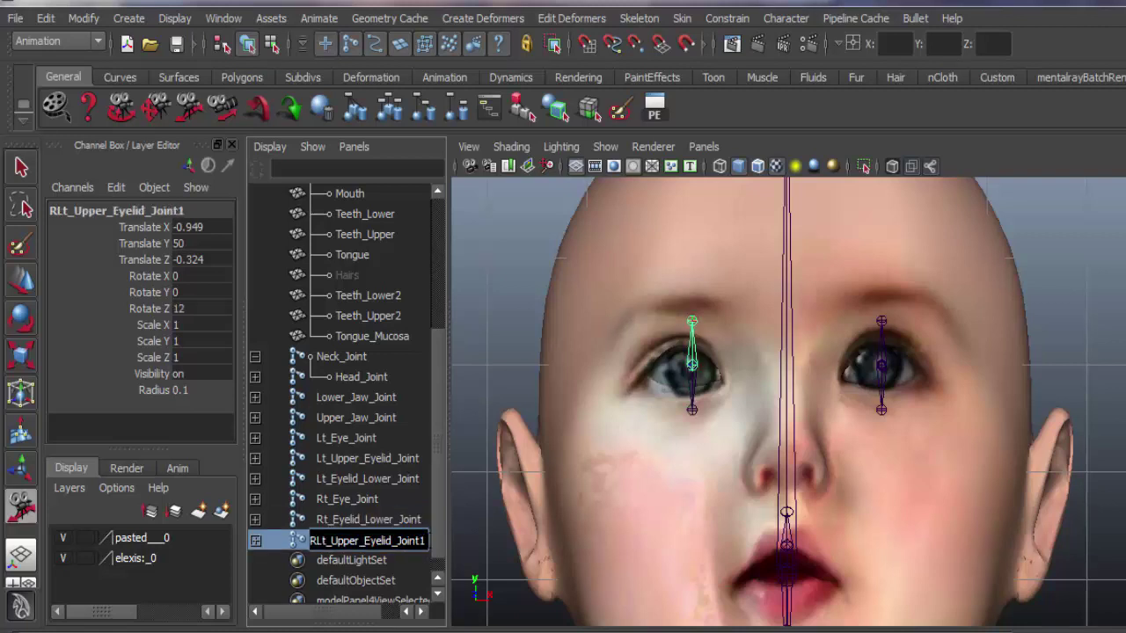
key("BackSpace")
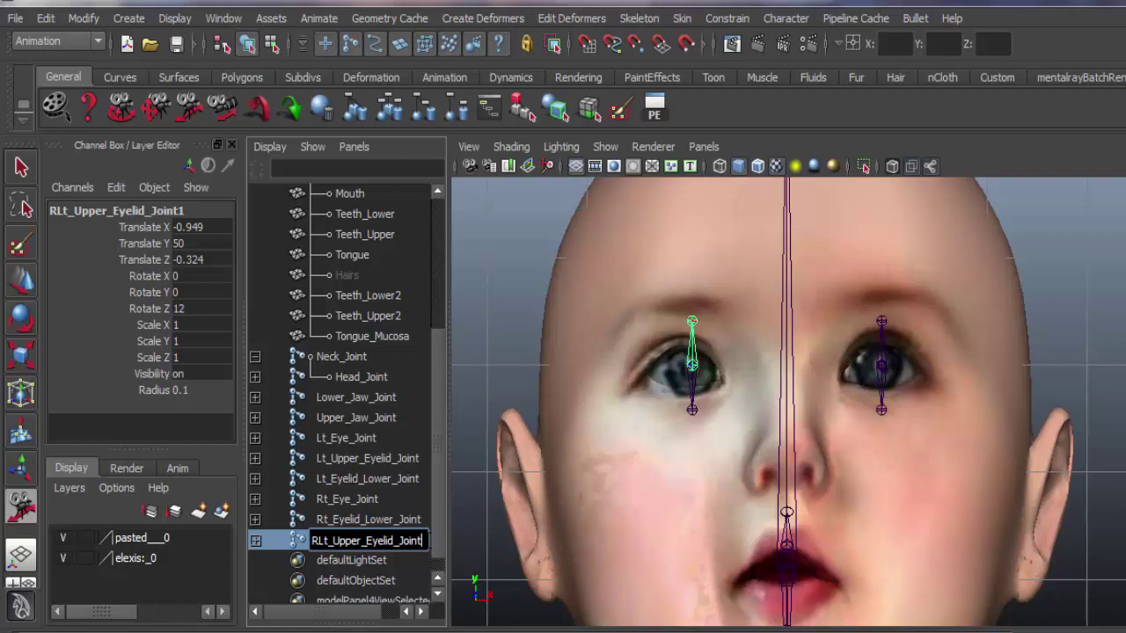
key("Return")
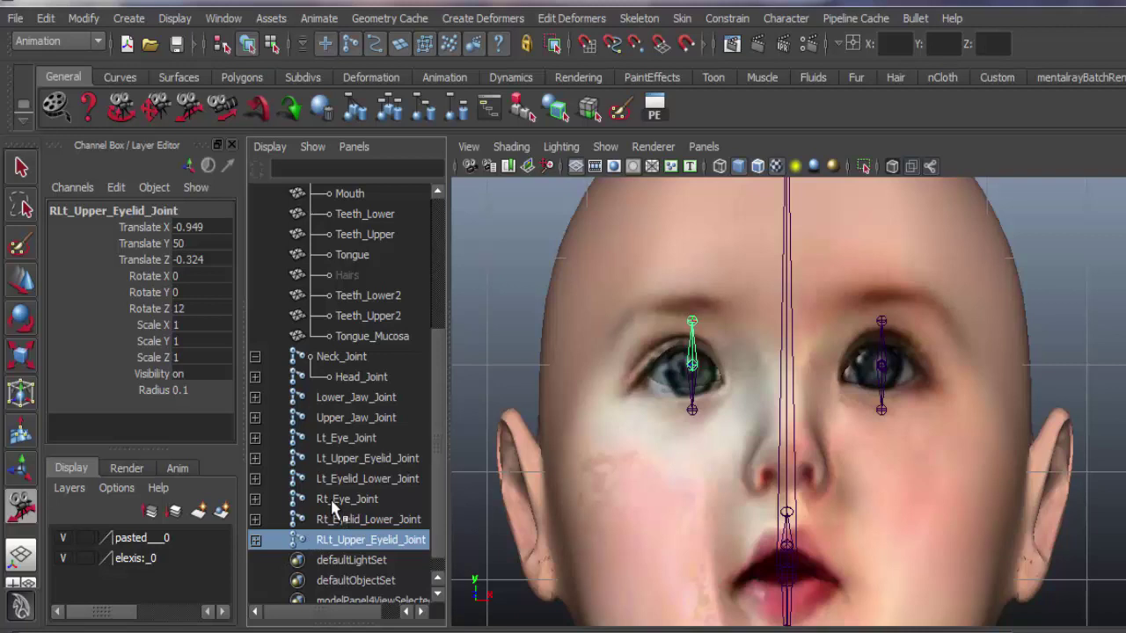
Step: Nudge the three right eye joints slightly left and down
left_click_drag(334, 509, 341, 537)
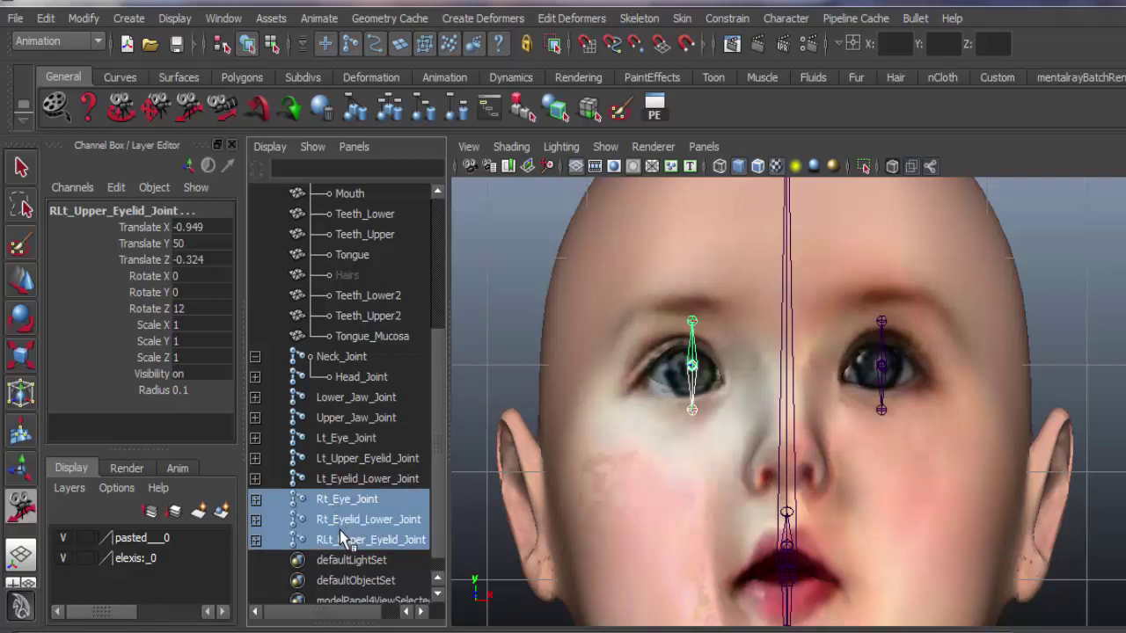
left_click(25, 283)
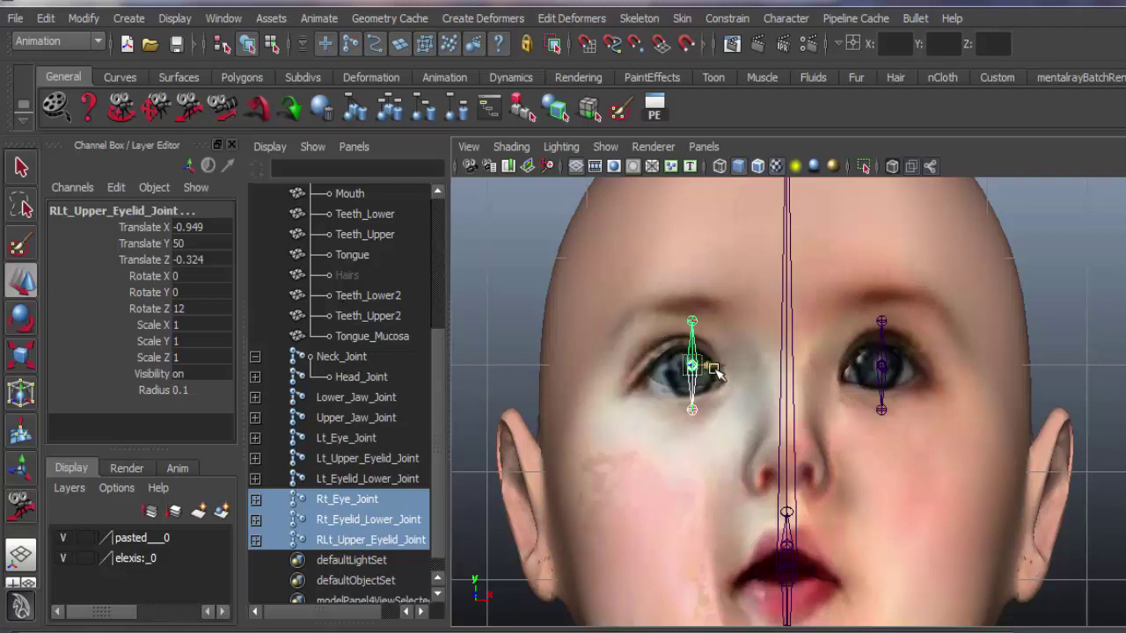
left_click_drag(718, 371, 716, 371)
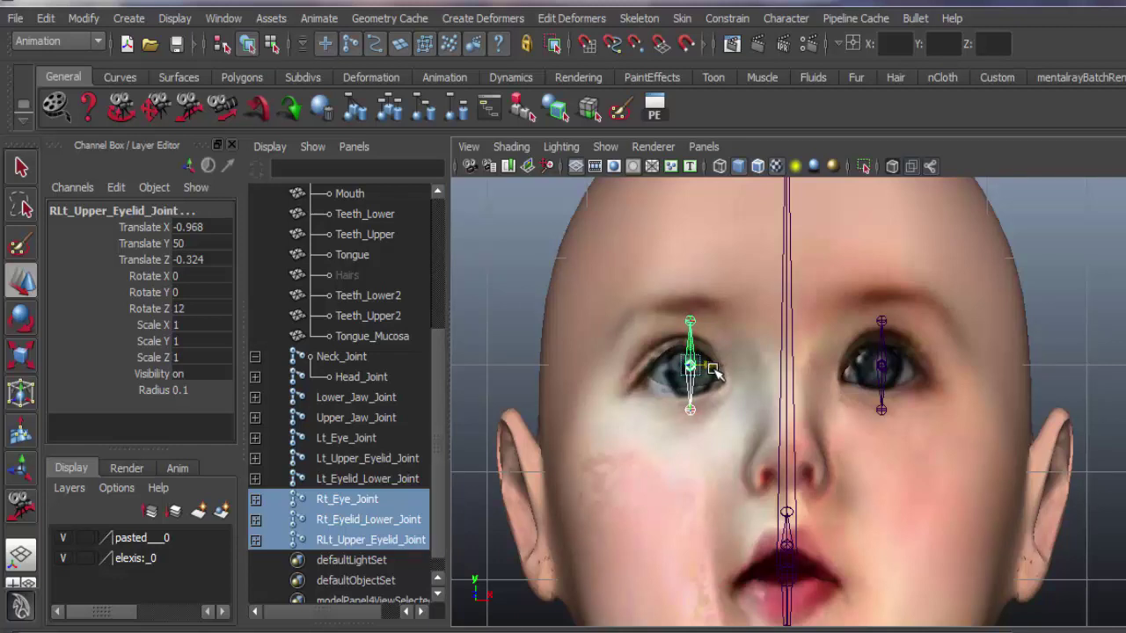
left_click_drag(691, 347, 693, 353)
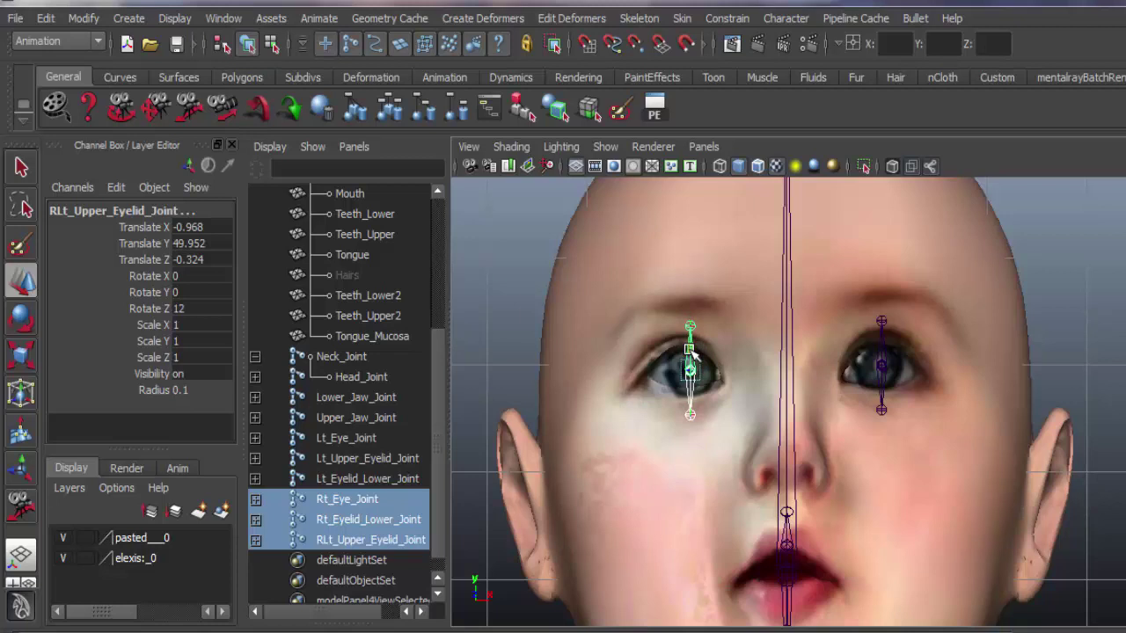
left_click(189, 107)
right_click_drag(491, 264, 789, 393, "alt")
key("w")
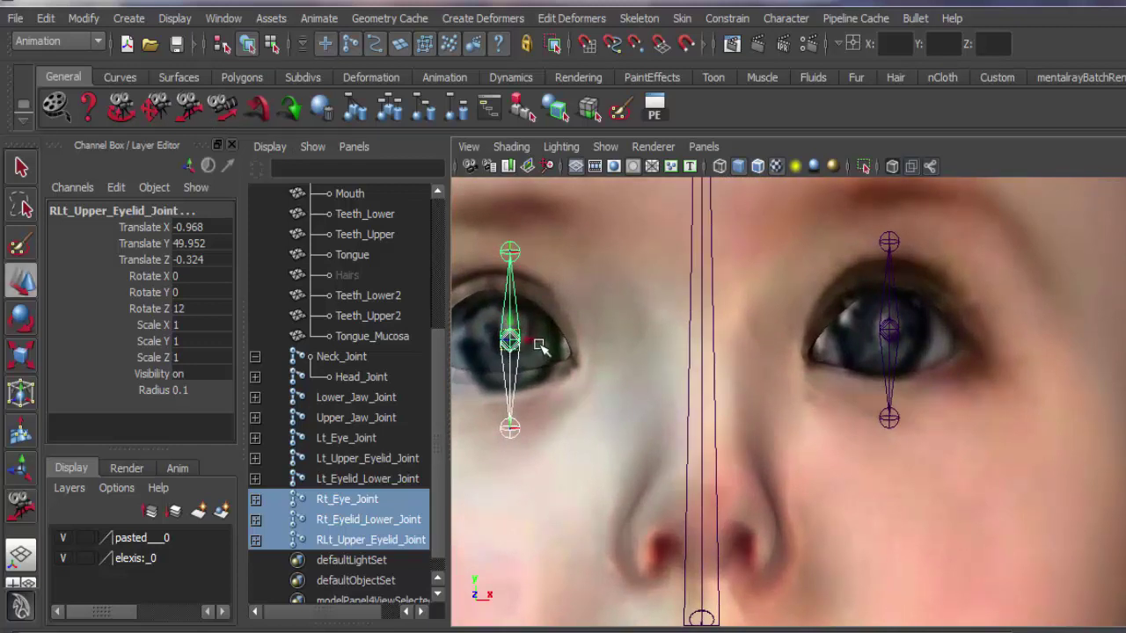
left_click_drag(535, 341, 529, 341)
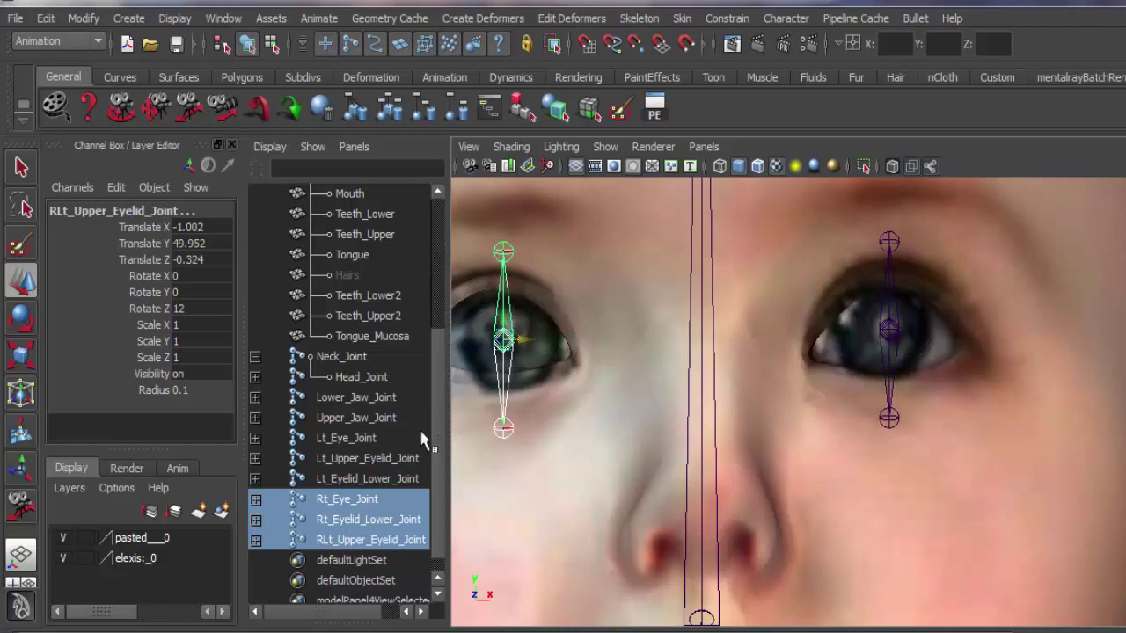
Step: Fine-tune the left eye joints to X 0.954 and shift the right ones to -1.012
left_click_drag(382, 436, 392, 477)
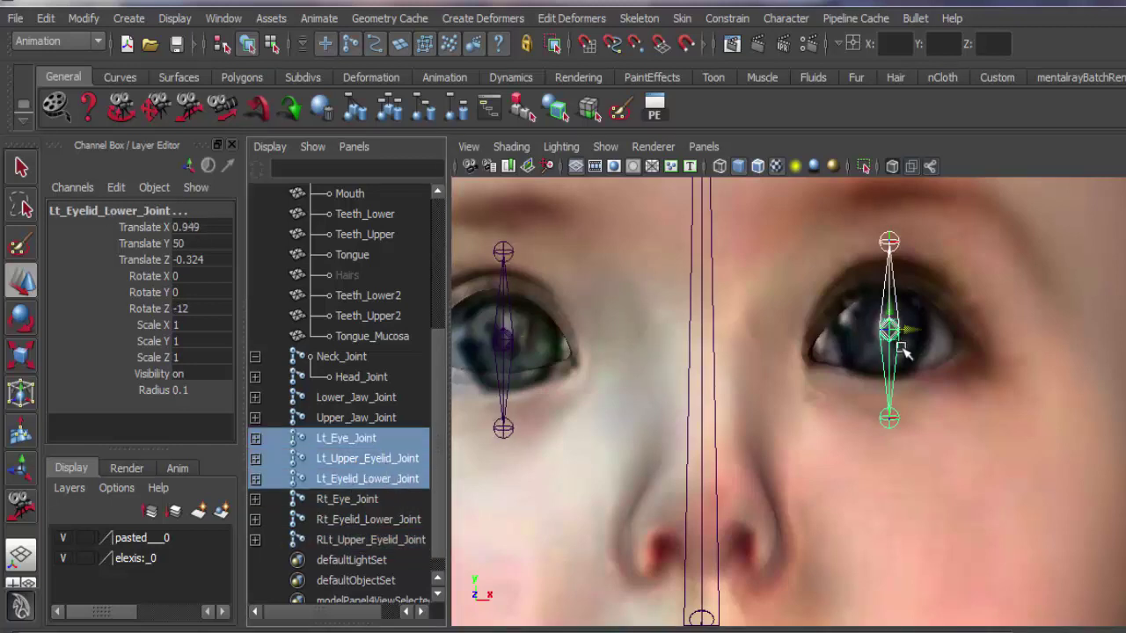
left_click_drag(913, 324, 917, 327)
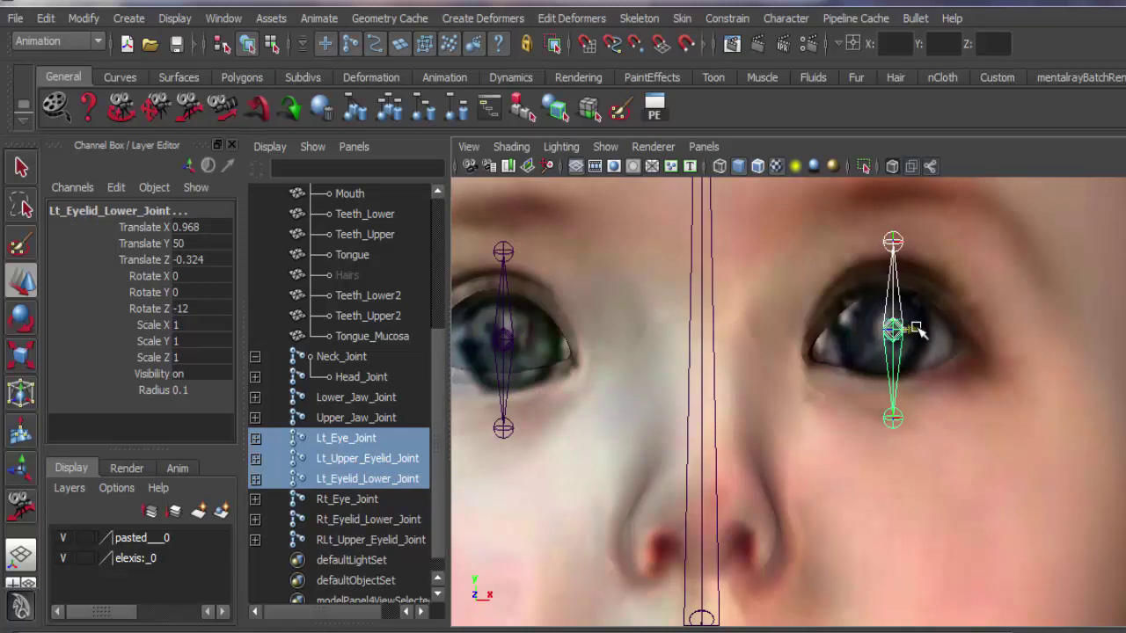
left_click_drag(917, 329, 914, 331)
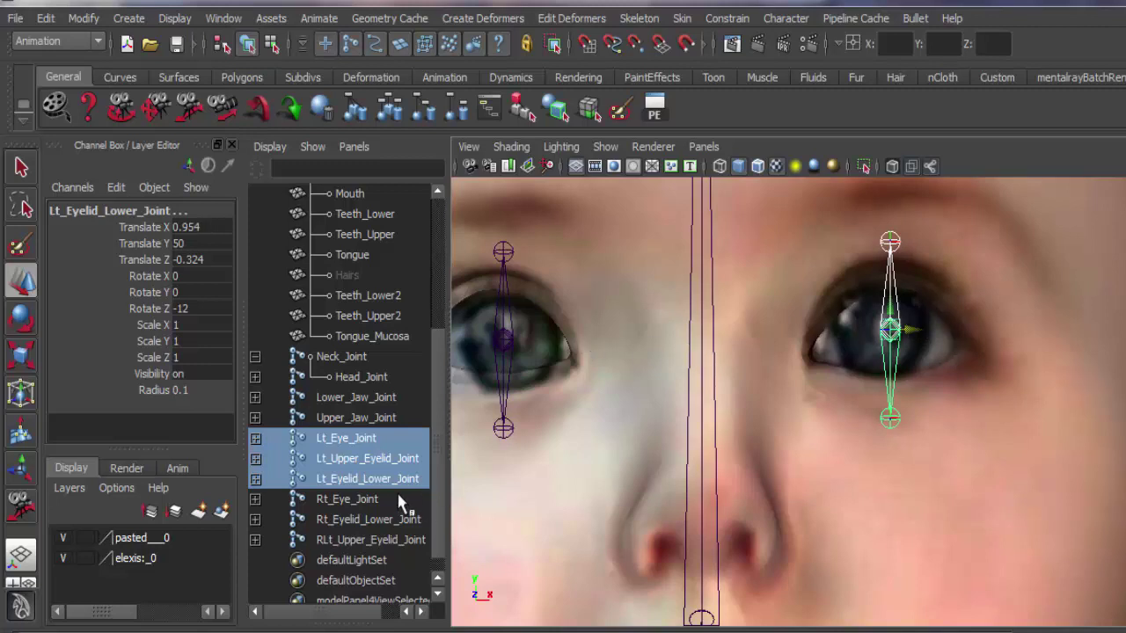
left_click_drag(403, 499, 403, 539)
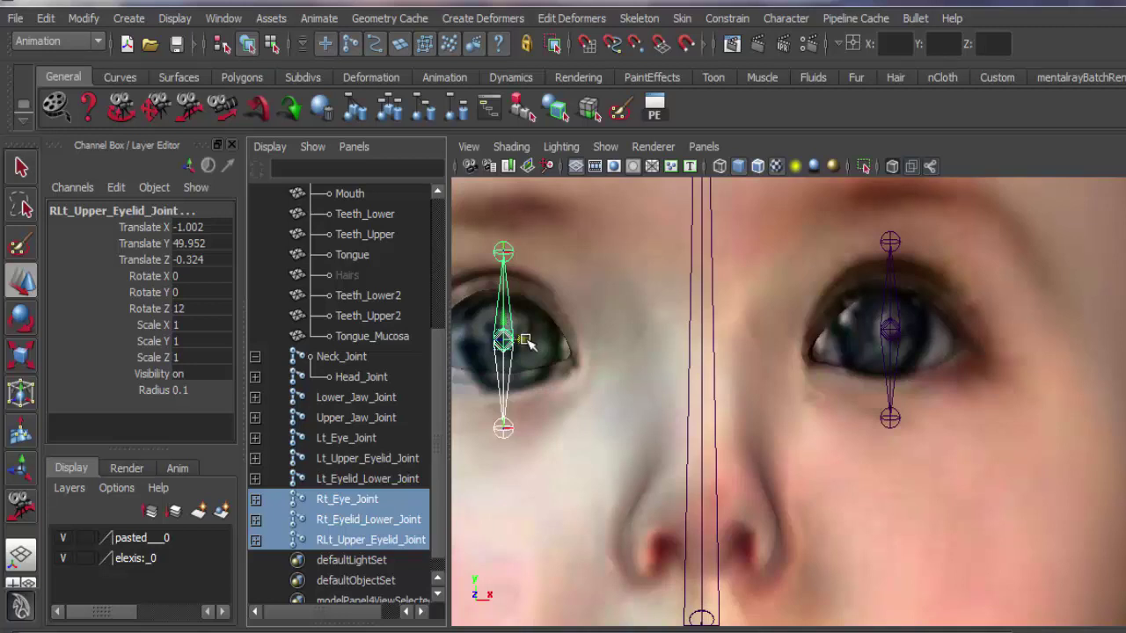
left_click_drag(526, 340, 524, 340)
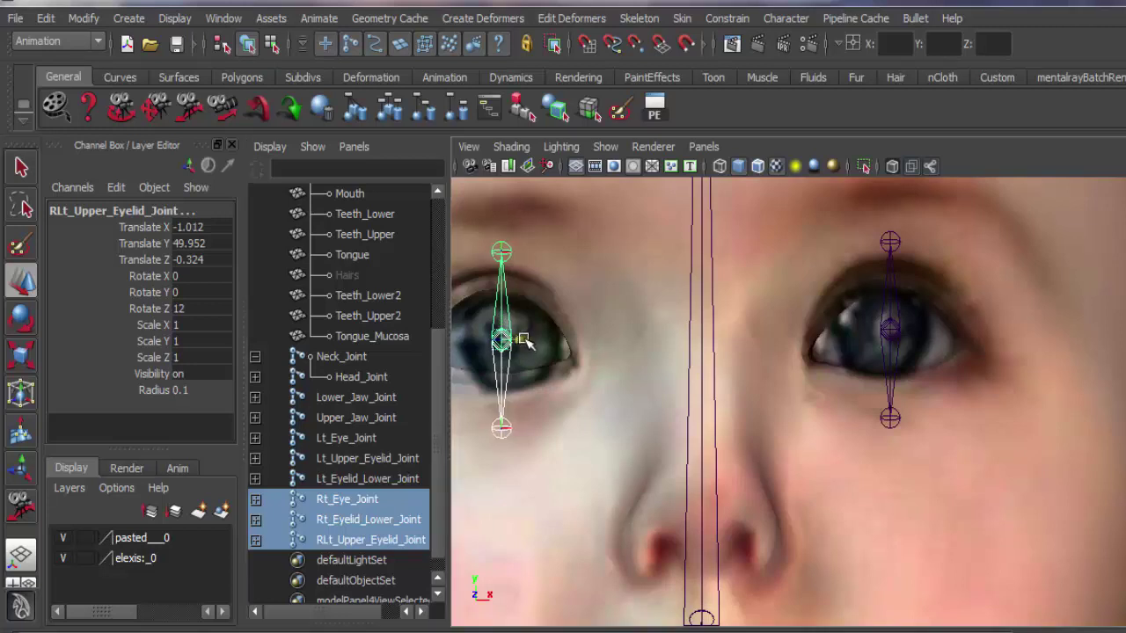
Step: Switch to the top orthographic view and frame the eye and jaw joints closely
left_click(703, 148)
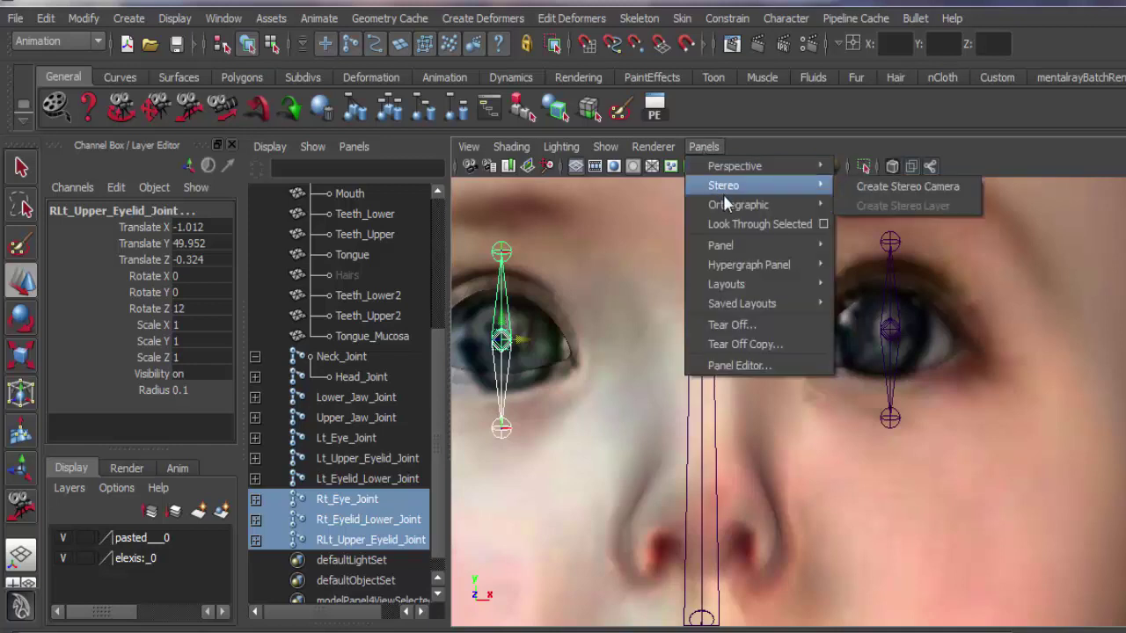
mouse_move(726, 204)
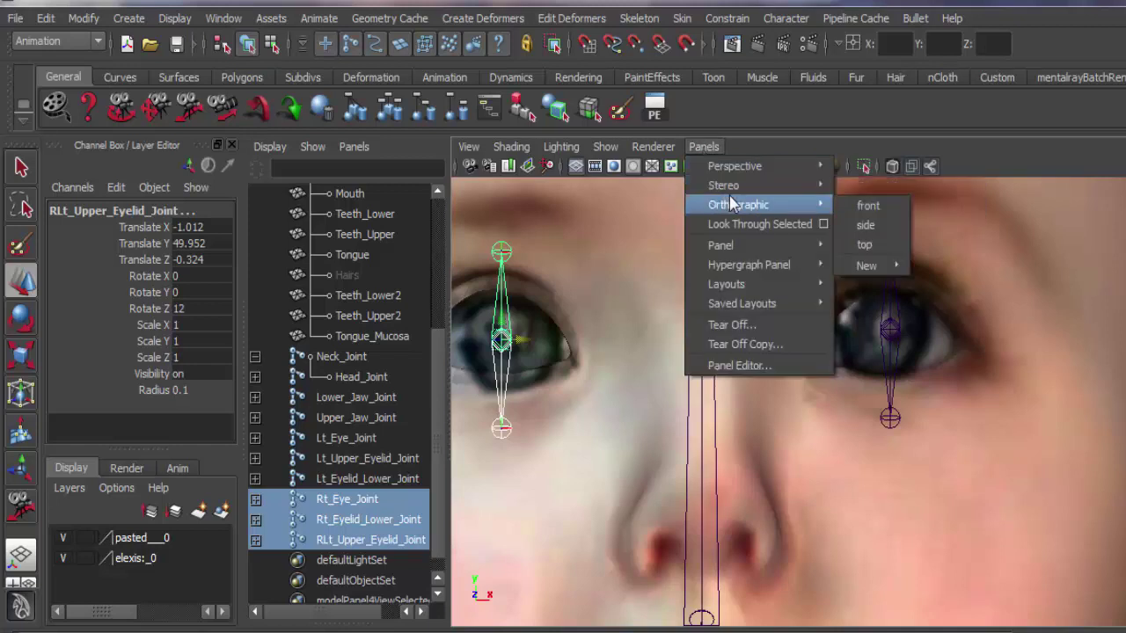
left_click(863, 246)
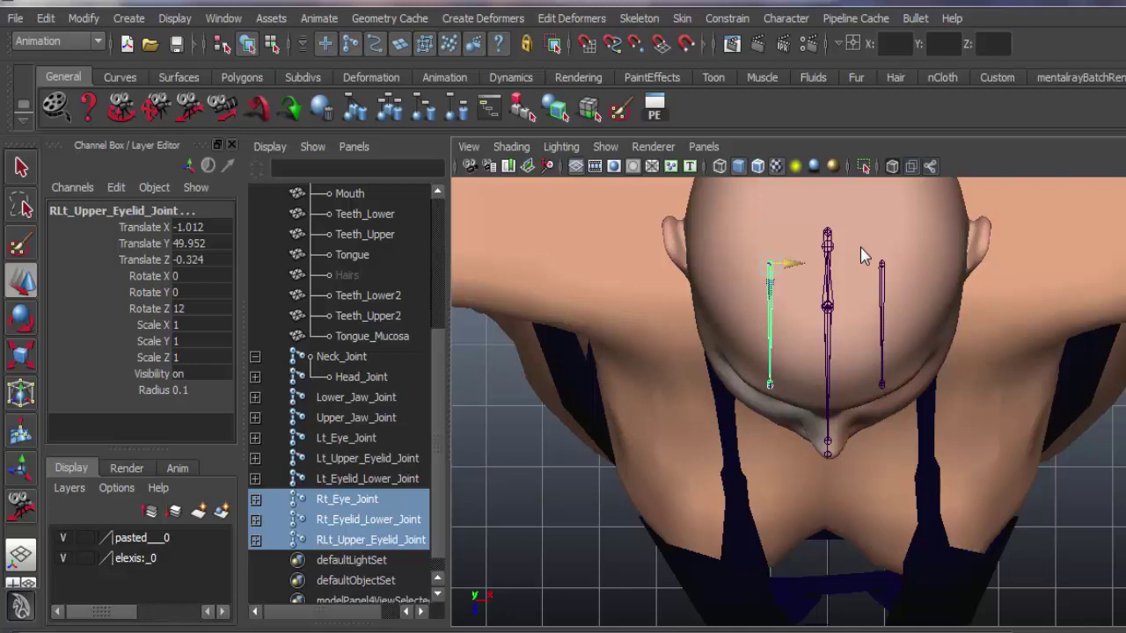
key("y")
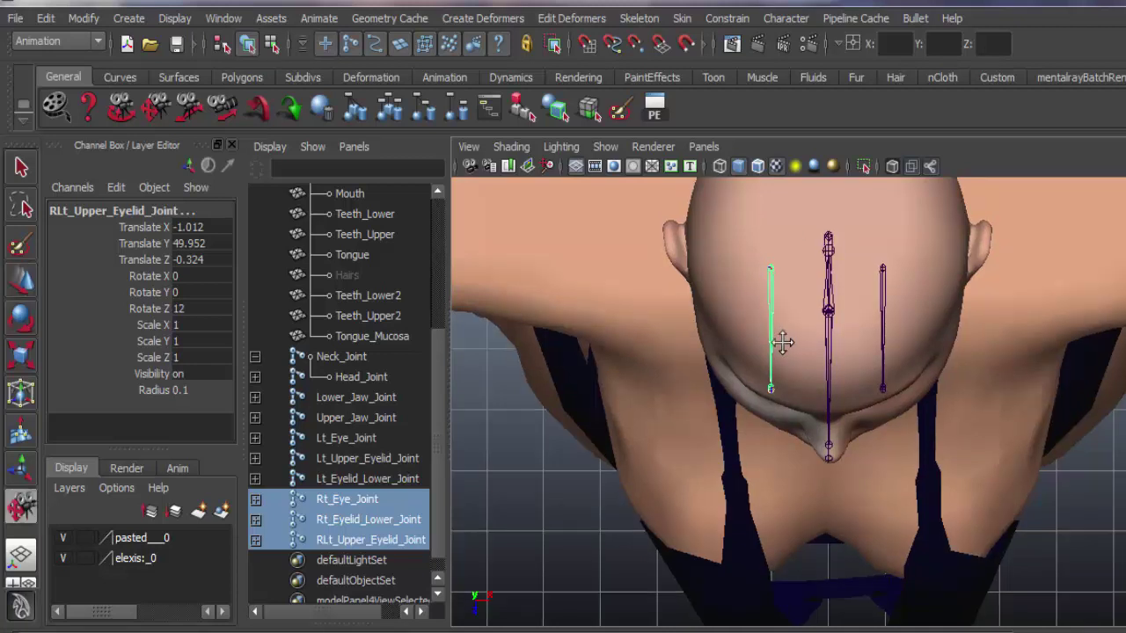
middle_click_drag(787, 339, 782, 394, "alt")
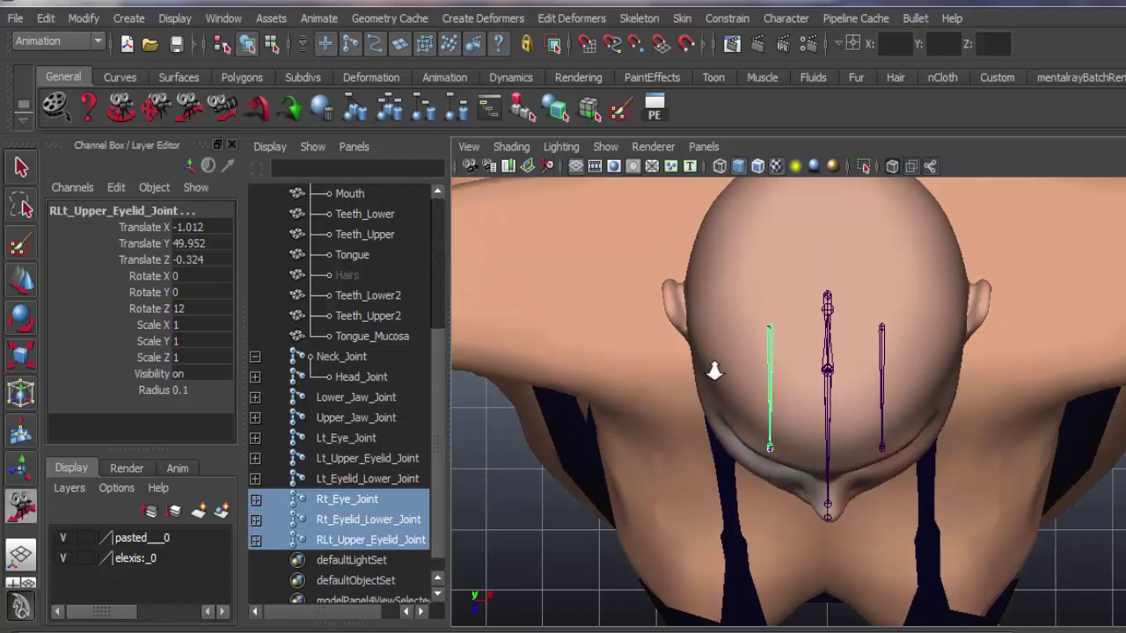
right_click_drag(714, 371, 1007, 484, "alt")
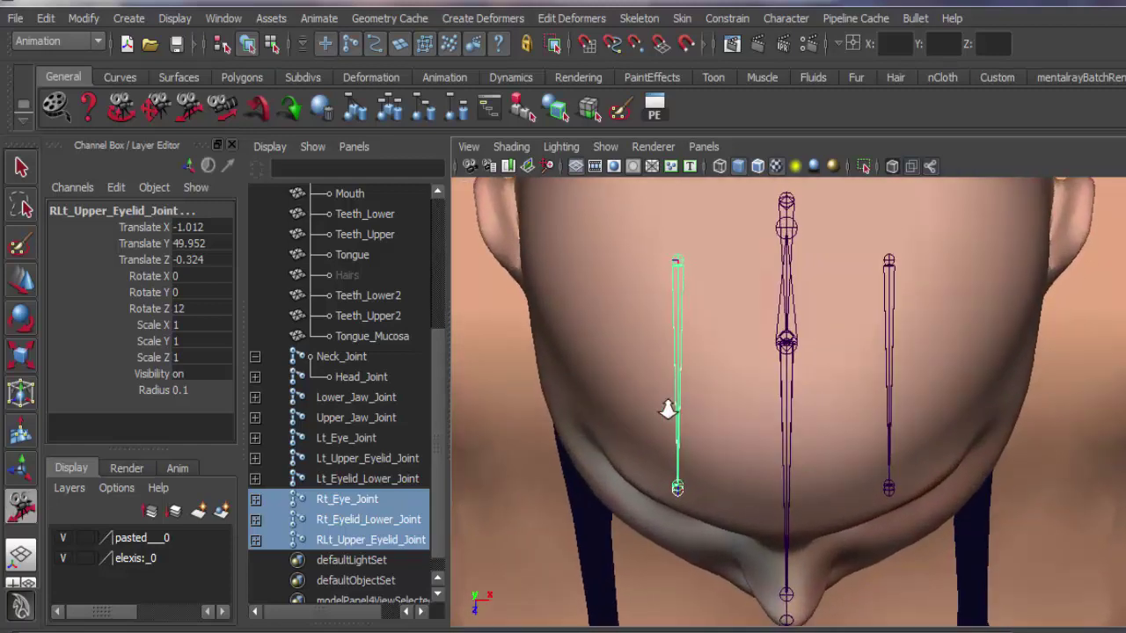
key("q")
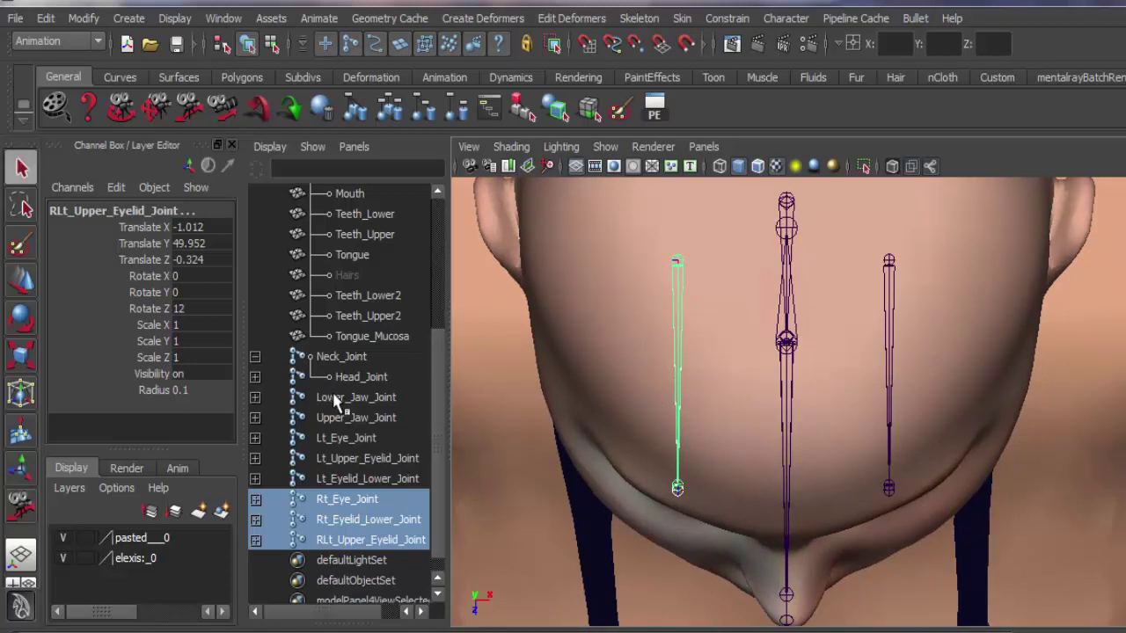
Step: Nudge the jaw, neck and head joints slightly right to Translate X 0.027, then deselect
left_click(337, 400)
left_click(356, 418, "shift")
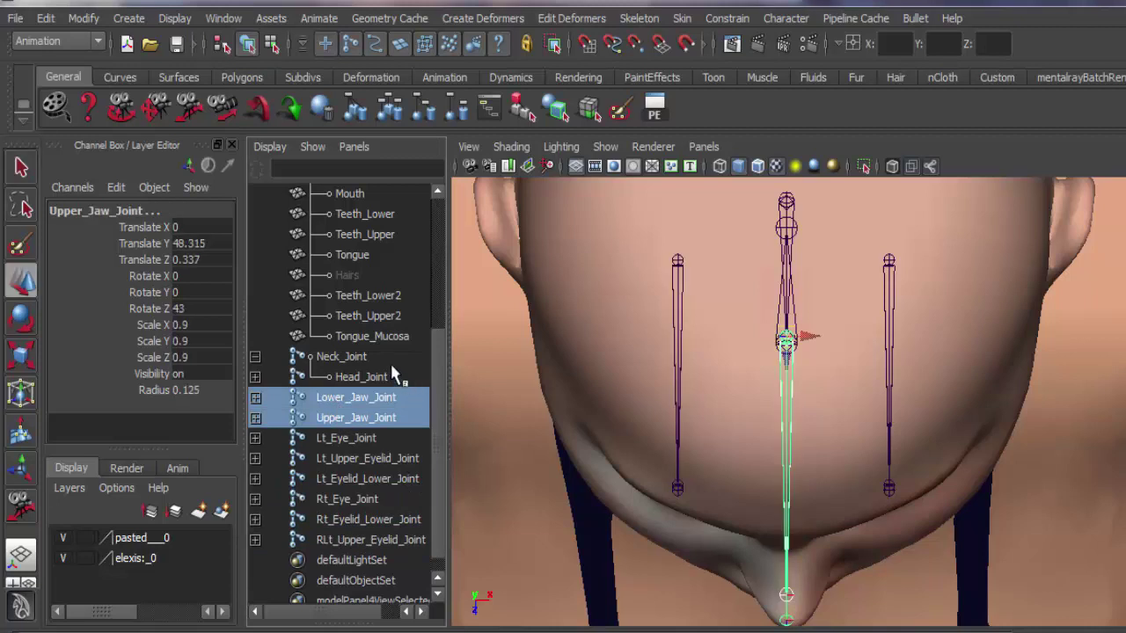
left_click(369, 354, "shift")
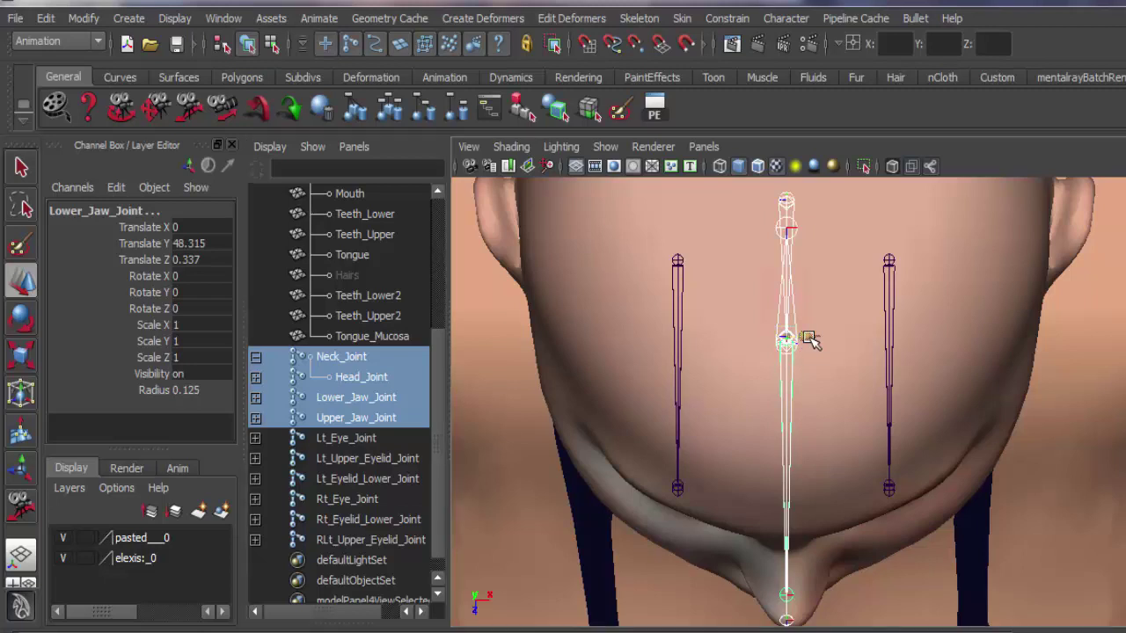
left_click_drag(810, 341, 815, 341)
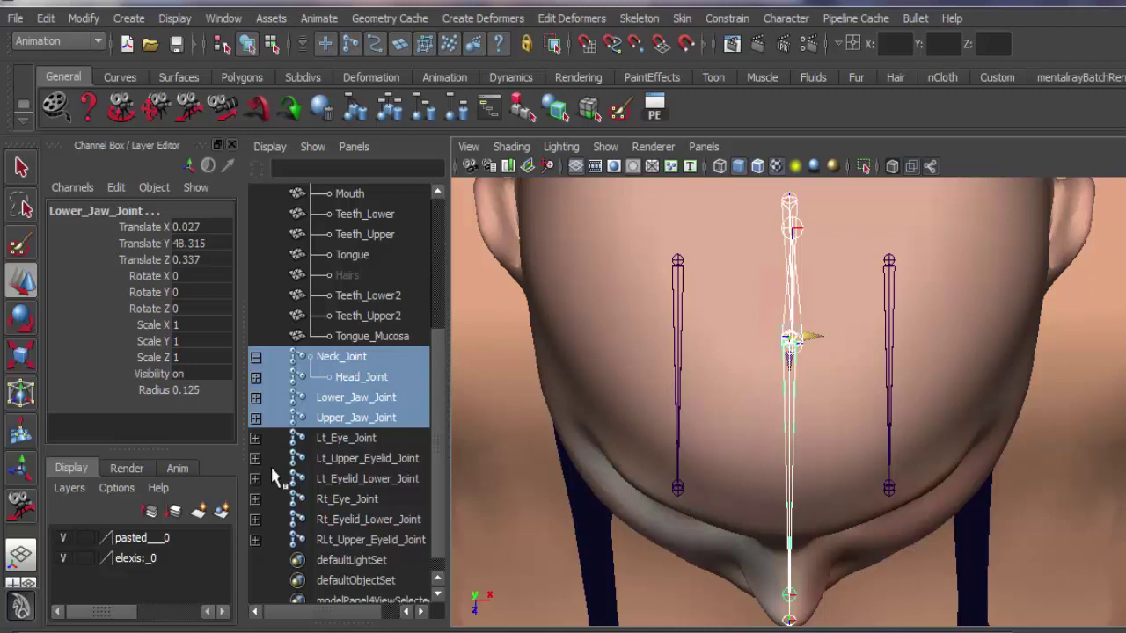
left_click(265, 562)
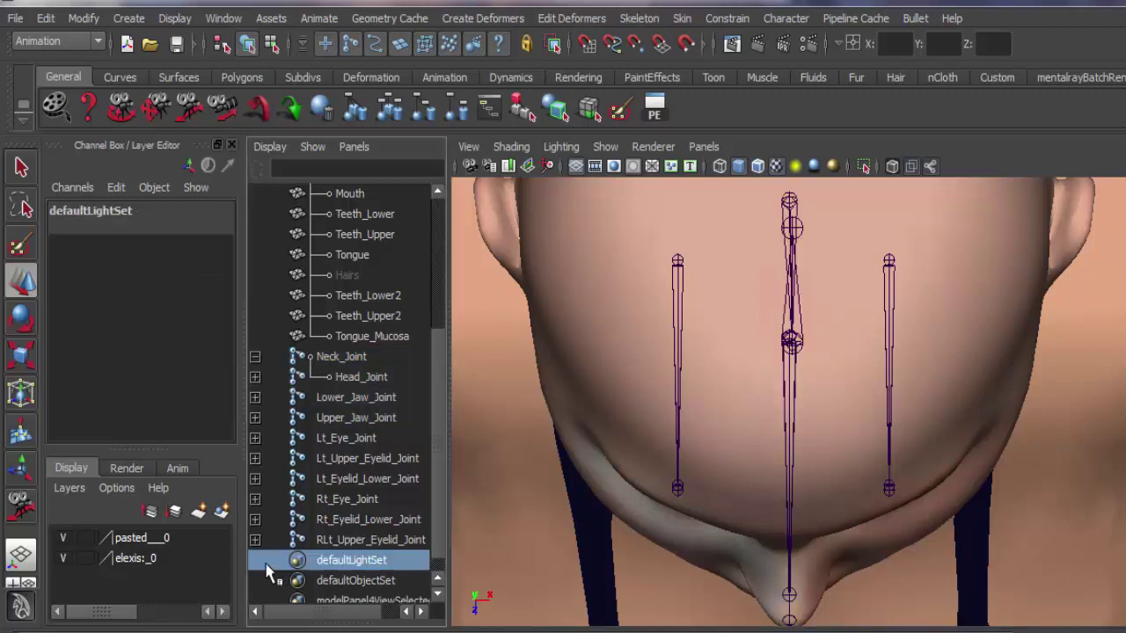
Step: Switch the viewport camera to the perspective view
left_click(703, 146)
mouse_move(717, 207)
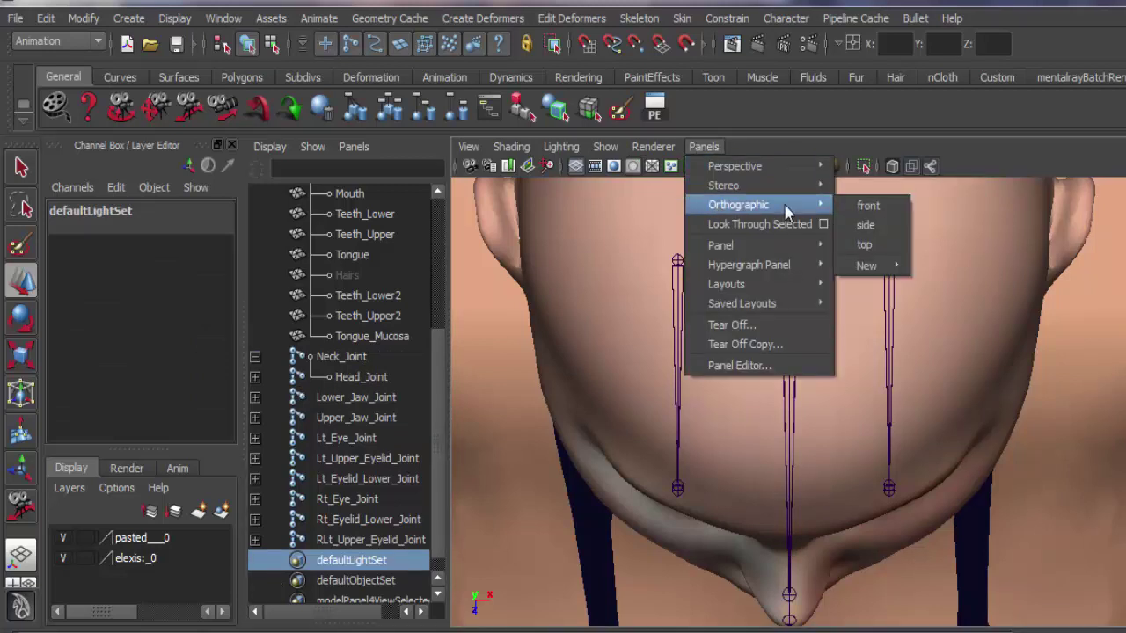
left_click(865, 226)
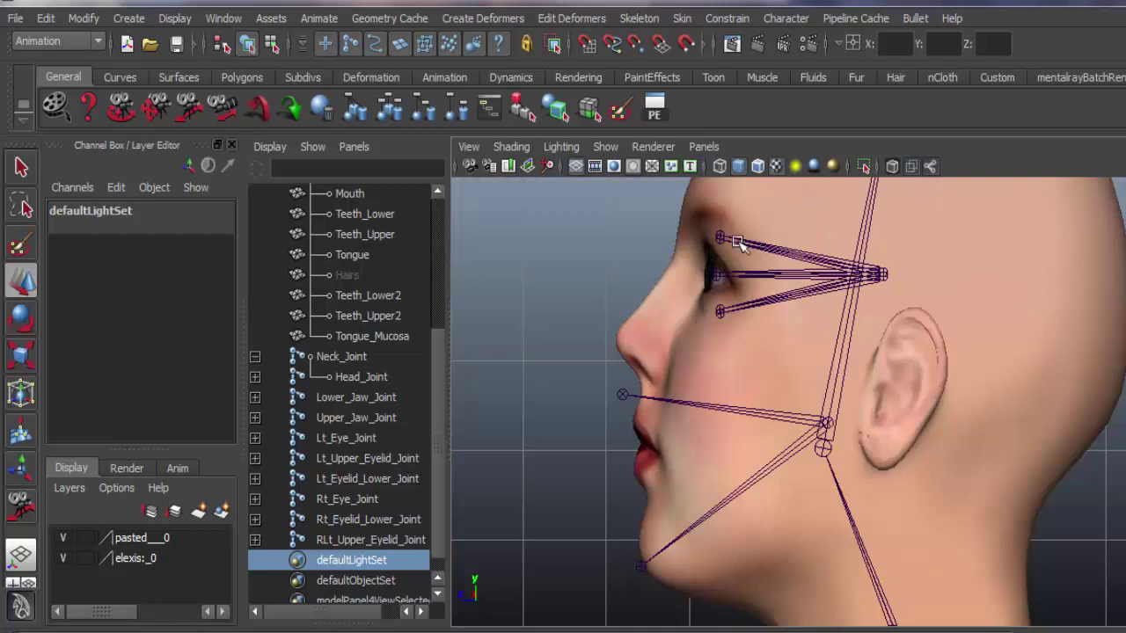
left_click(709, 149)
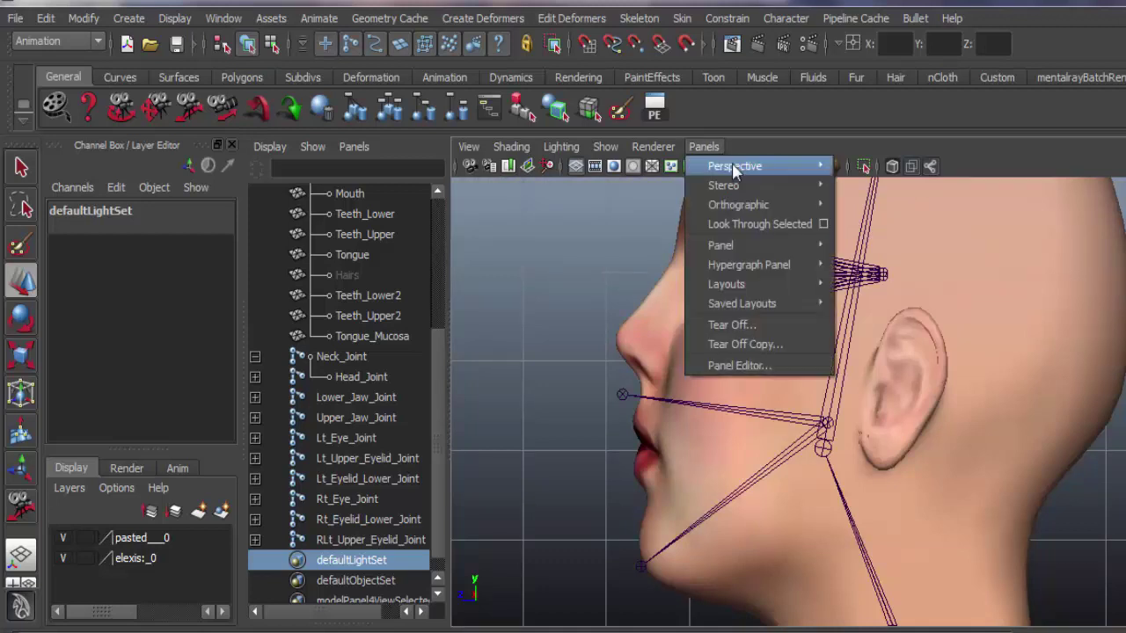
mouse_move(735, 166)
left_click(849, 167)
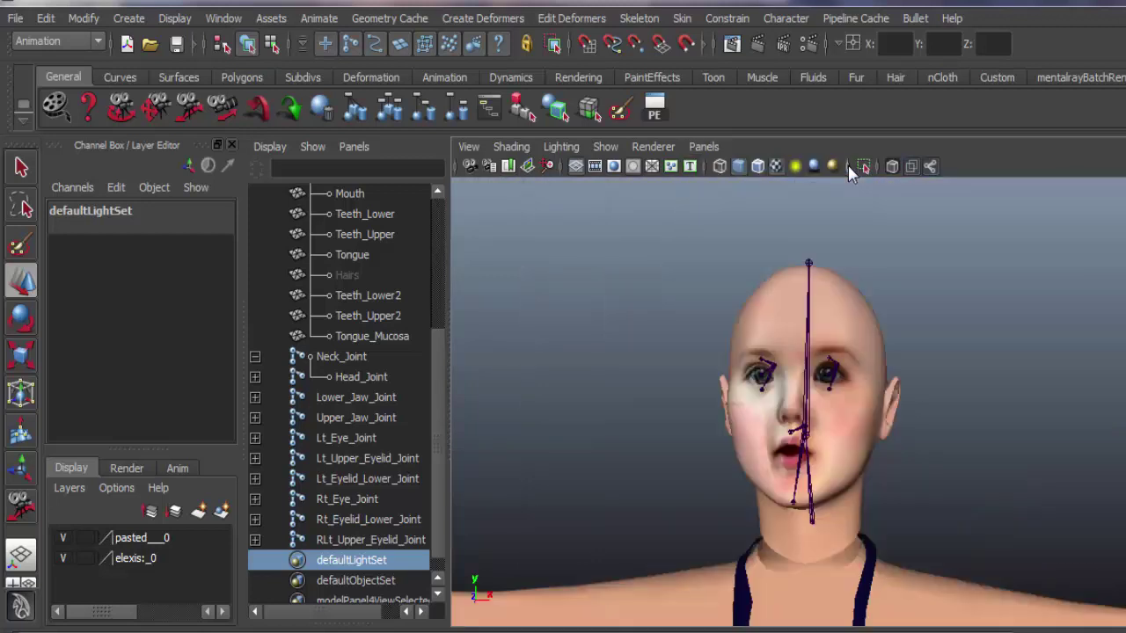
Step: Tumble, dolly and pan into a close side profile of the head and facial joints
key("y")
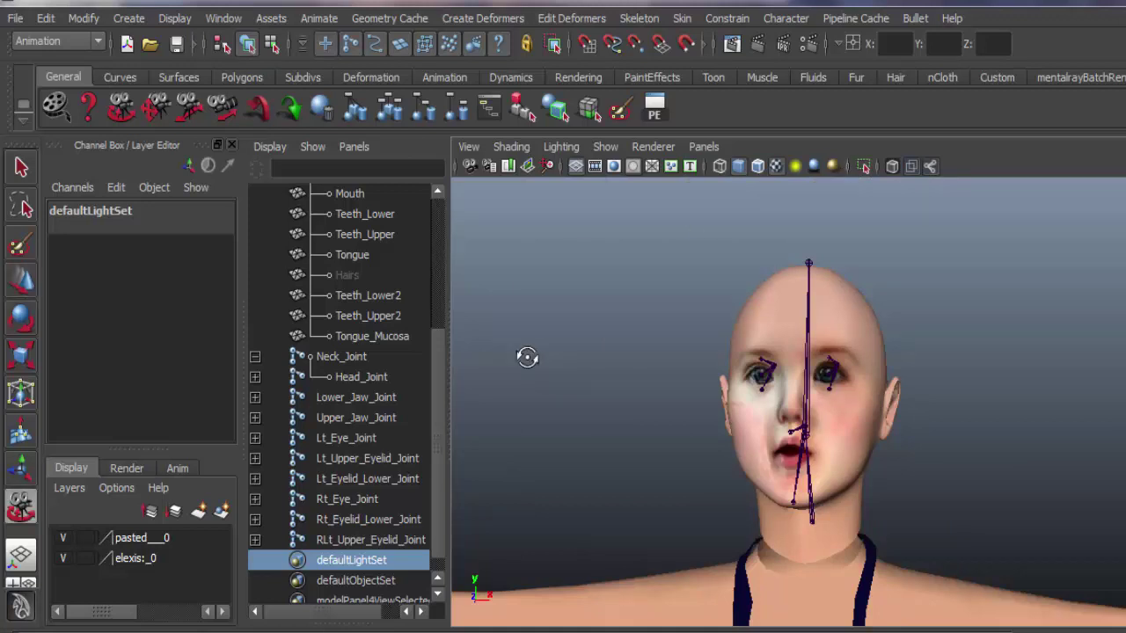
mouse_move(528, 357)
left_mouse_down("alt")
mouse_move(580, 354)
mouse_move(480, 354)
mouse_move(540, 367)
mouse_move(528, 364)
mouse_move(526, 375)
left_mouse_up("alt")
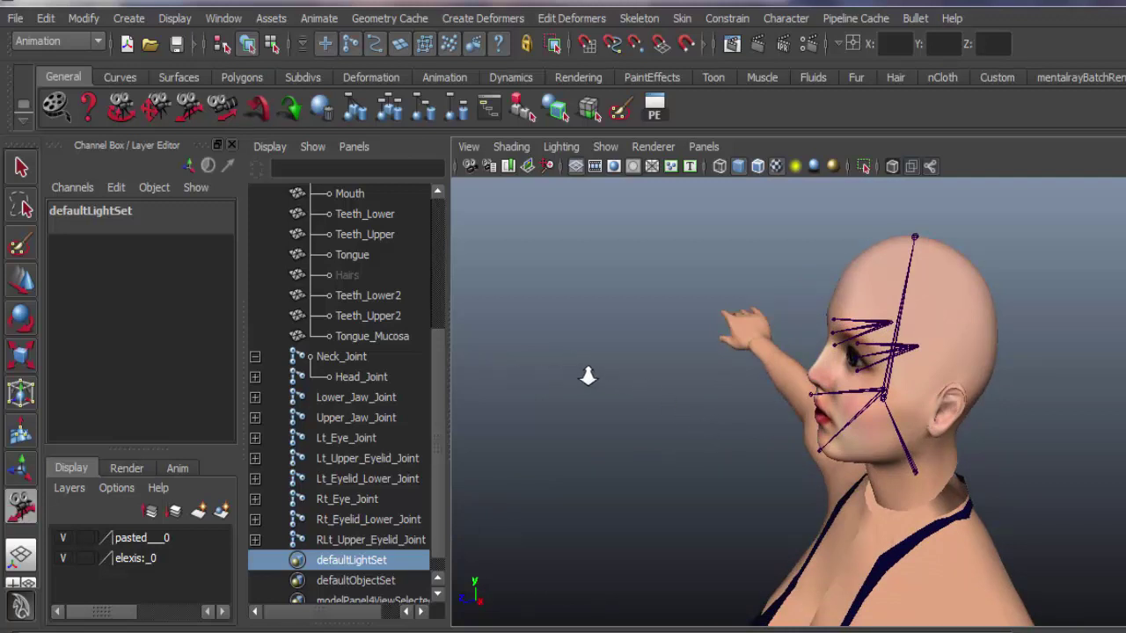
right_click_drag(587, 376, 745, 475, "alt")
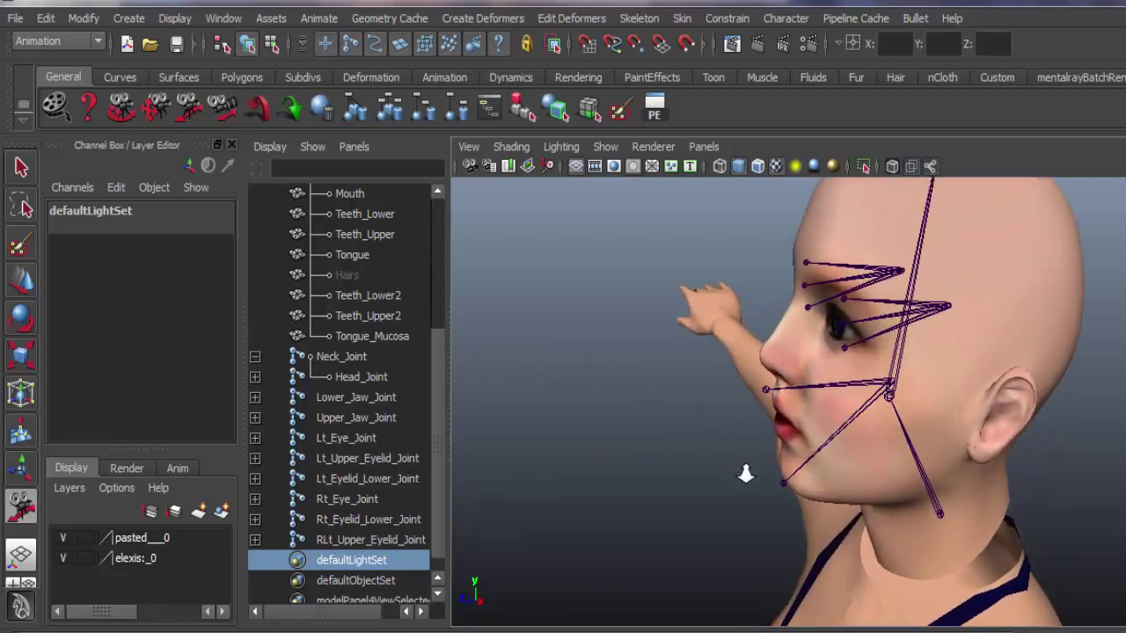
key("y")
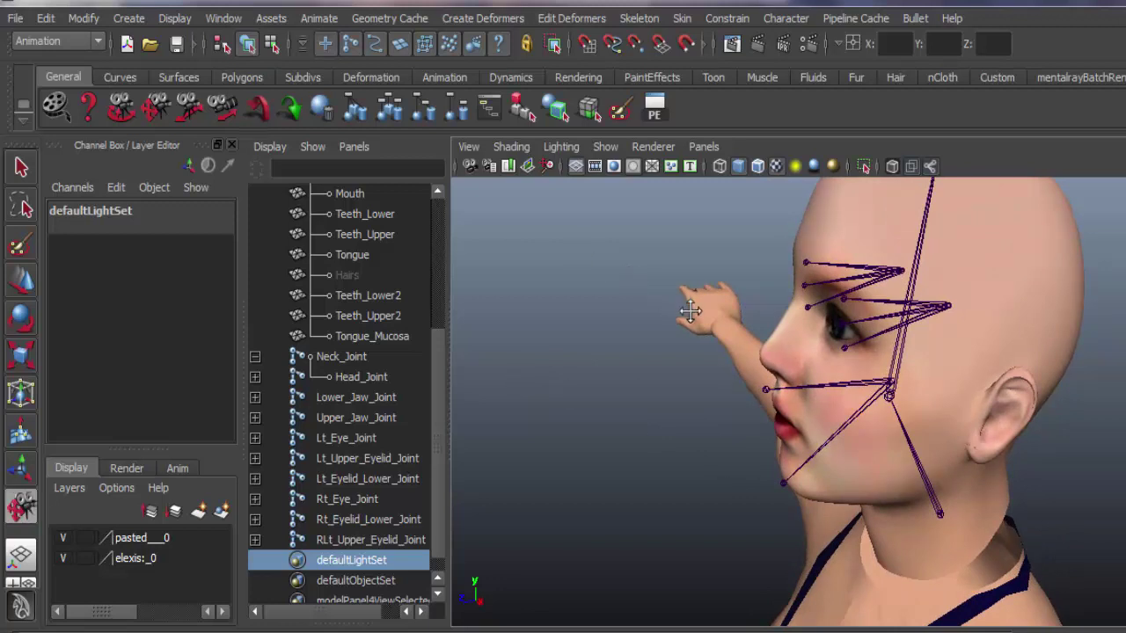
middle_click_drag(690, 311, 692, 346, "alt")
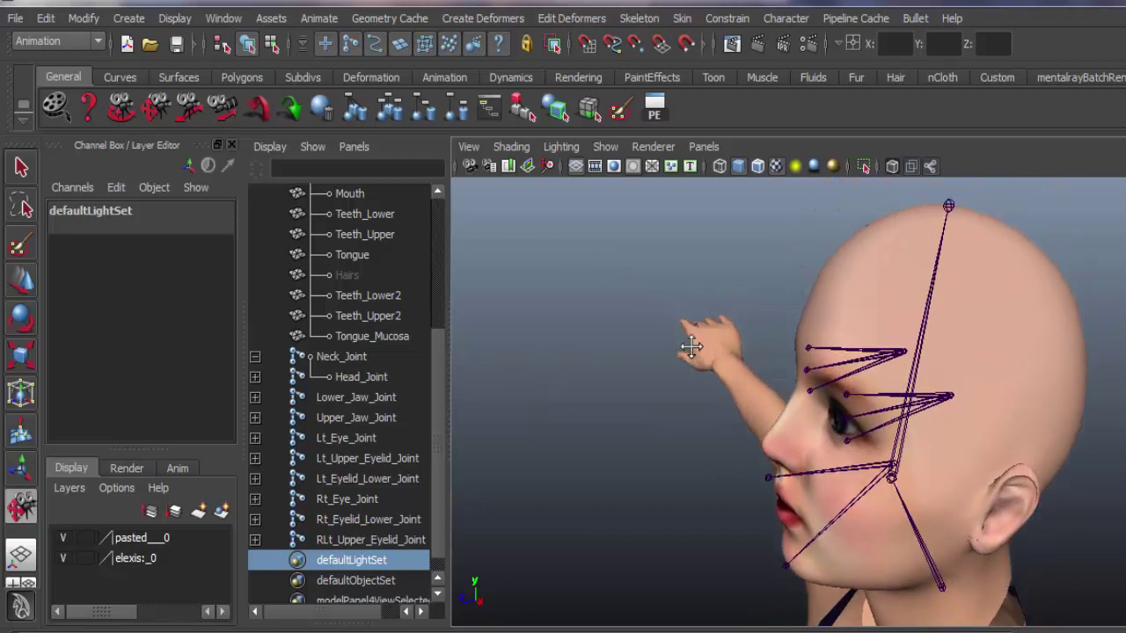
left_click_drag(477, 349, 478, 352, "alt")
Step: Parent Lower_Jaw_Joint and Upper_Jaw_Joint under Head_Joint with Edit > Parent
left_click(837, 534)
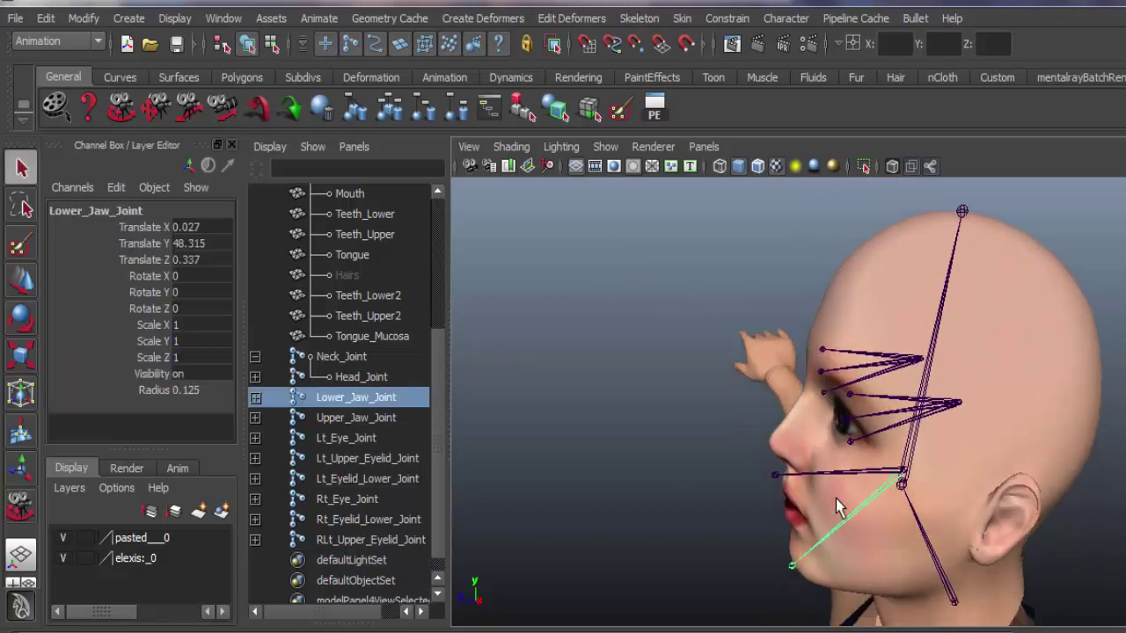
left_click(828, 475, "shift")
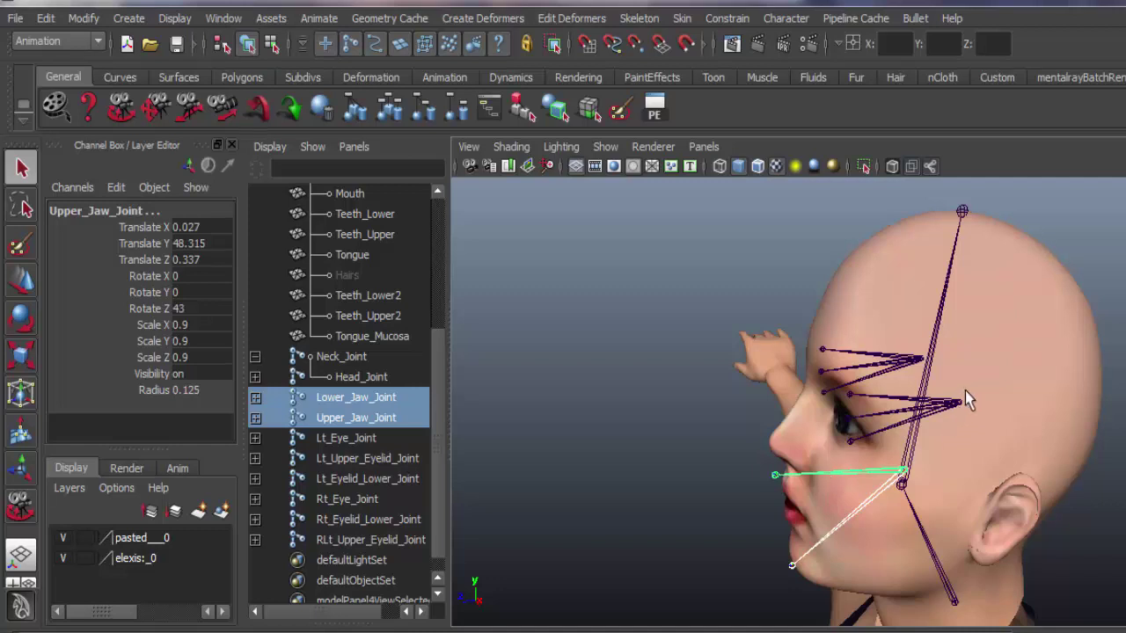
left_click(932, 356, "shift")
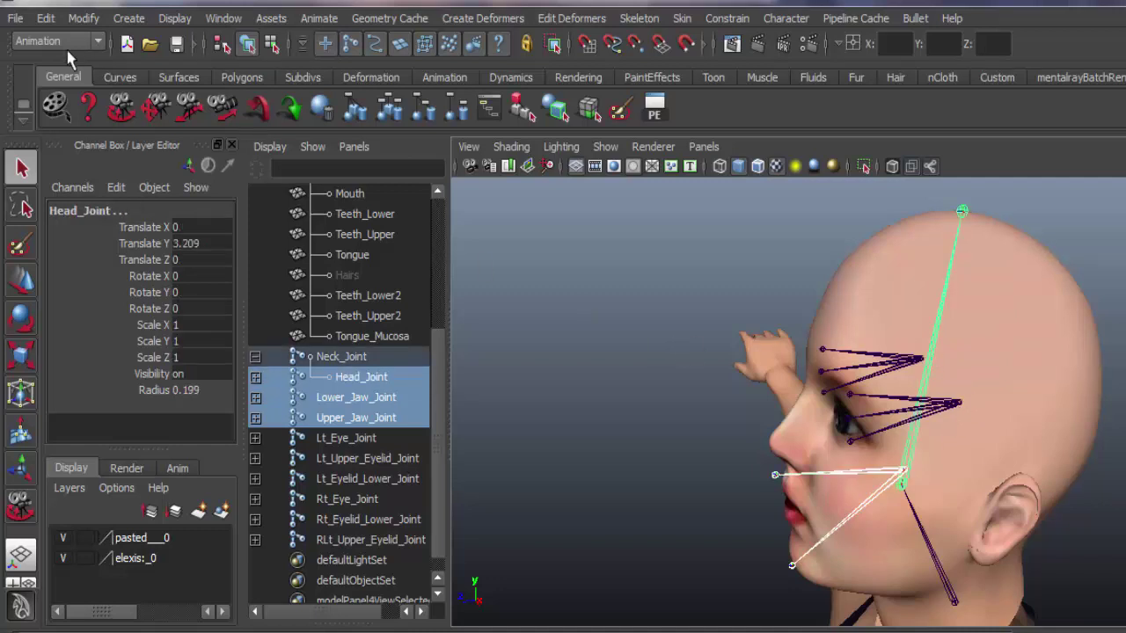
left_click(45, 17)
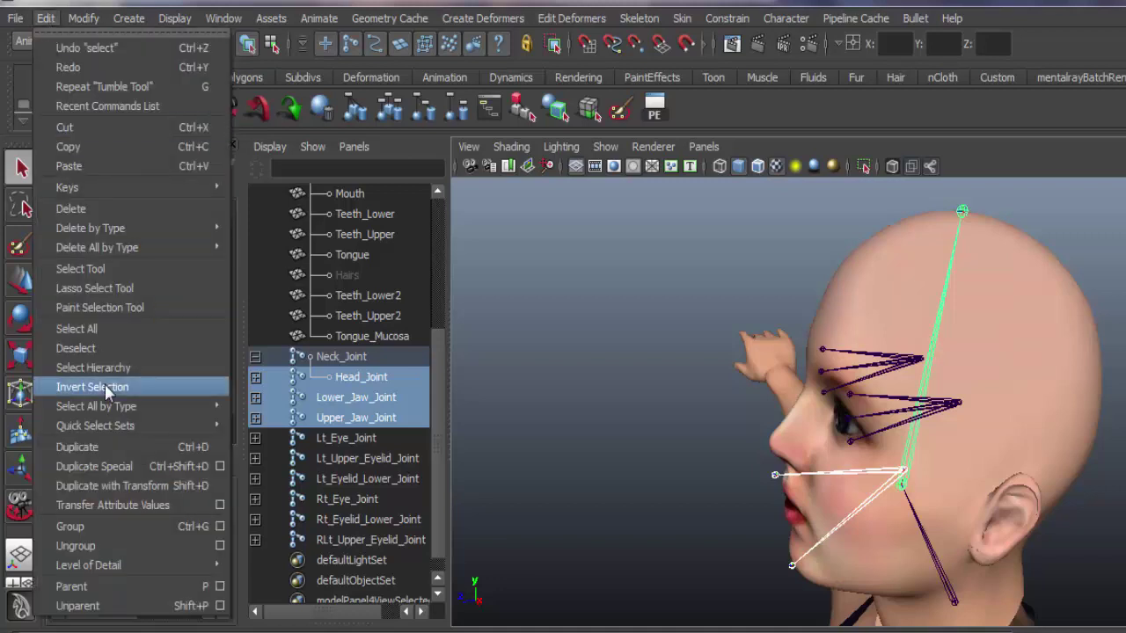
left_click(111, 586)
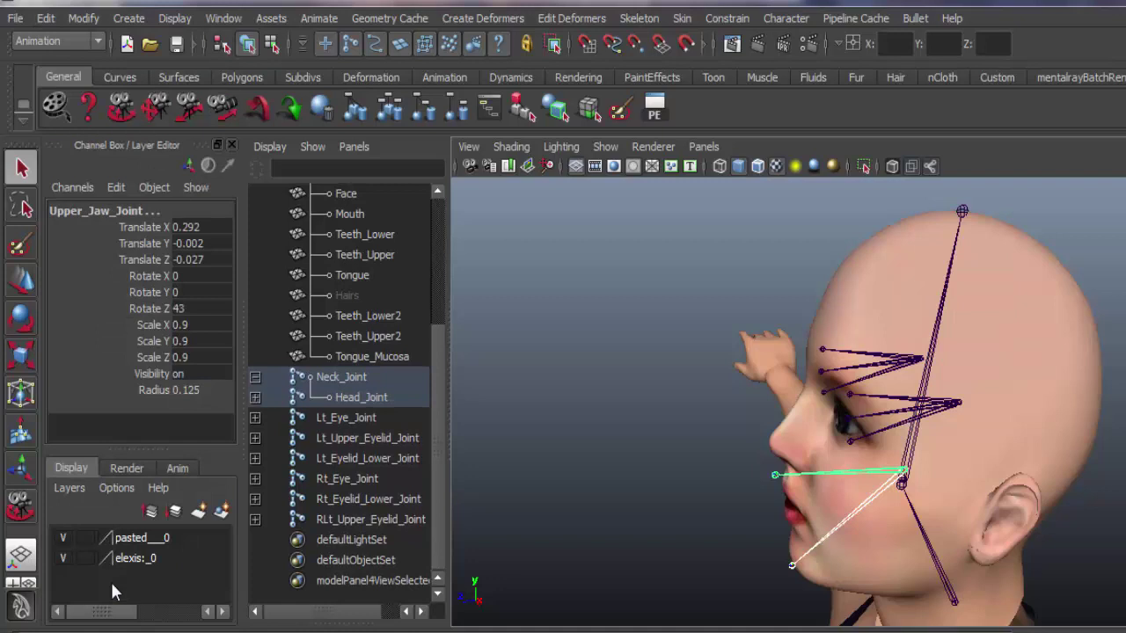
Step: Parent the six left and right eye and upper/lower eyelid joints under Head_Joint
left_click(873, 402)
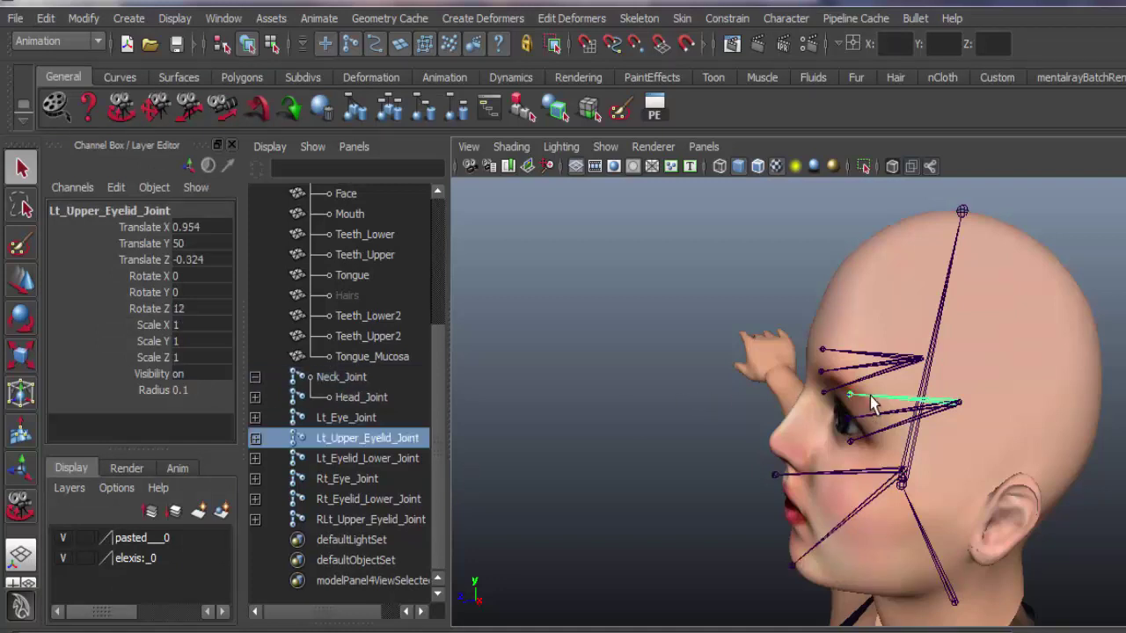
left_click(871, 415, "shift")
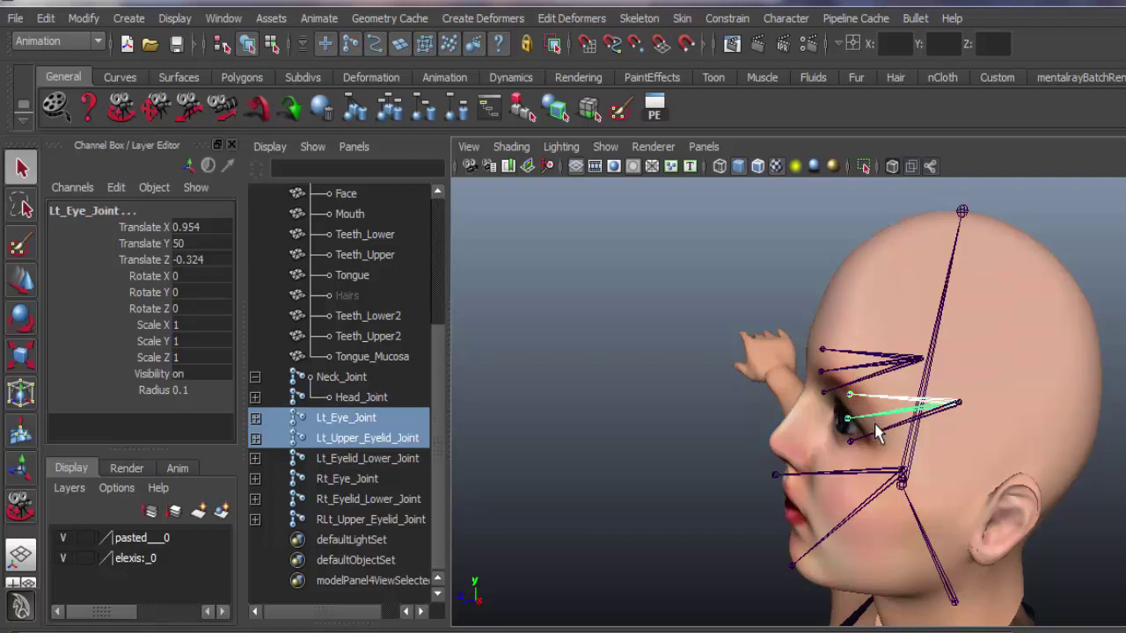
left_click(877, 437, "shift")
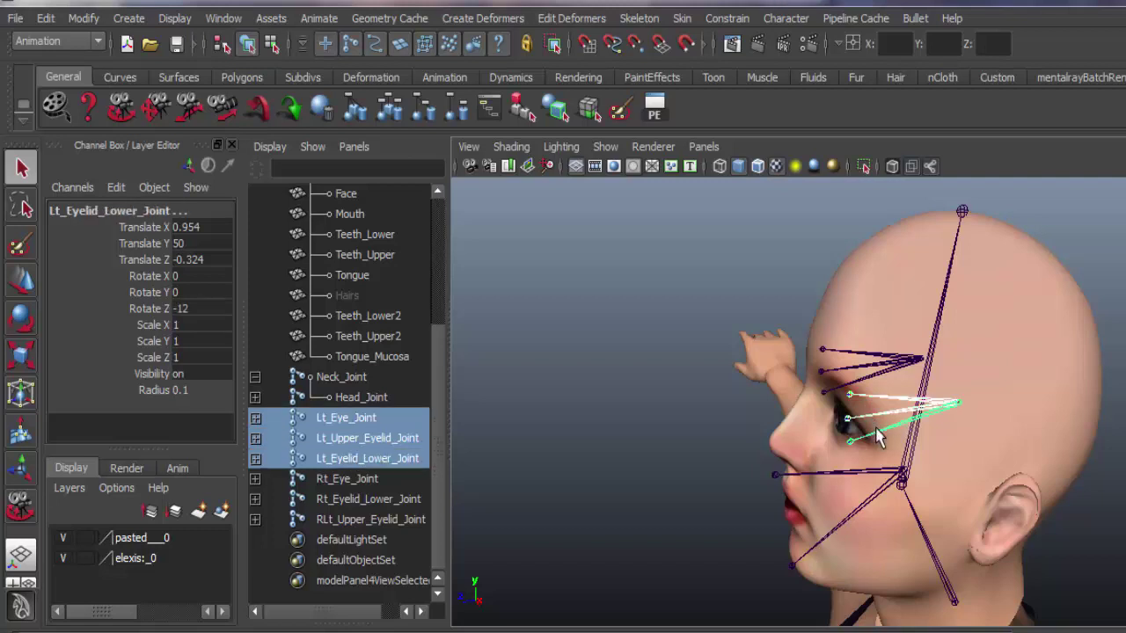
left_click(851, 356, "shift")
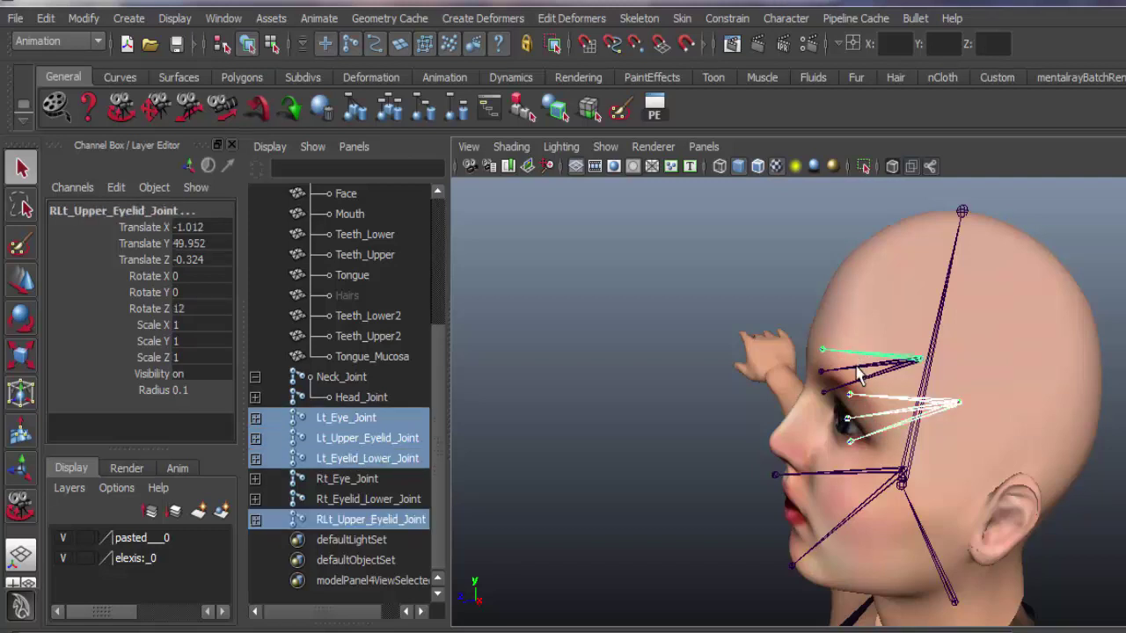
left_click(864, 375, "shift")
left_click(868, 380, "shift")
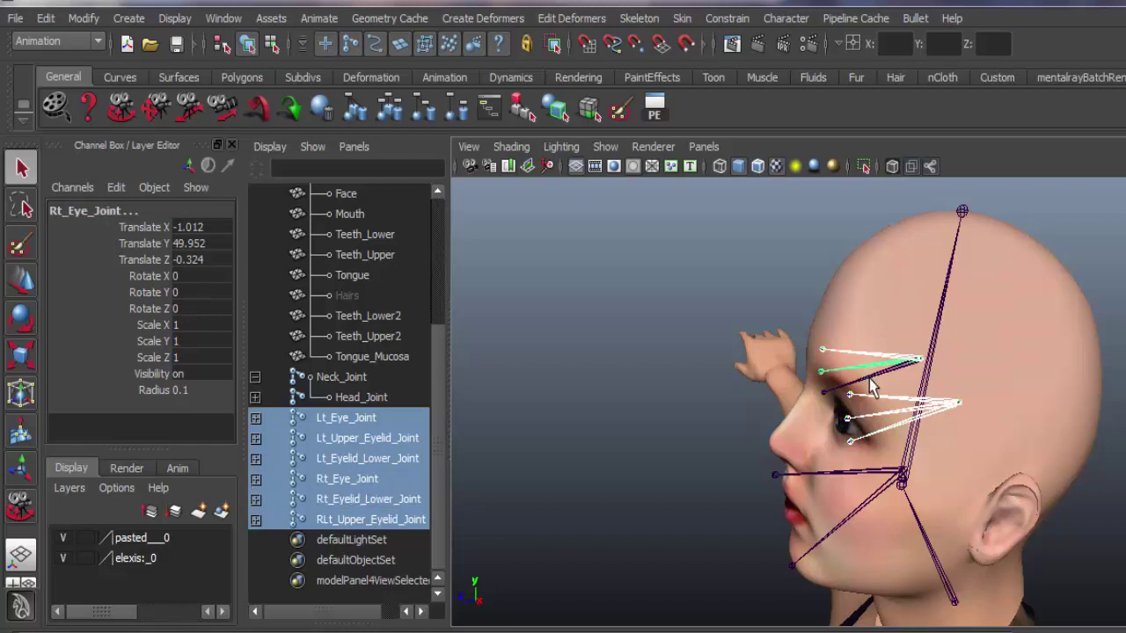
left_click(923, 387, "shift")
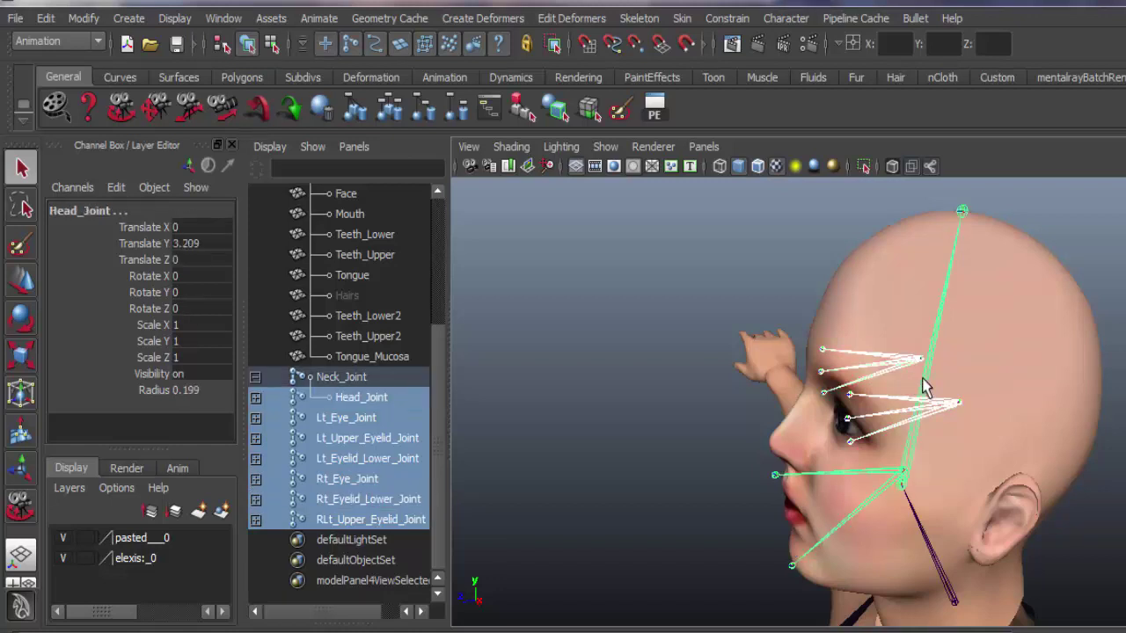
left_click(45, 18)
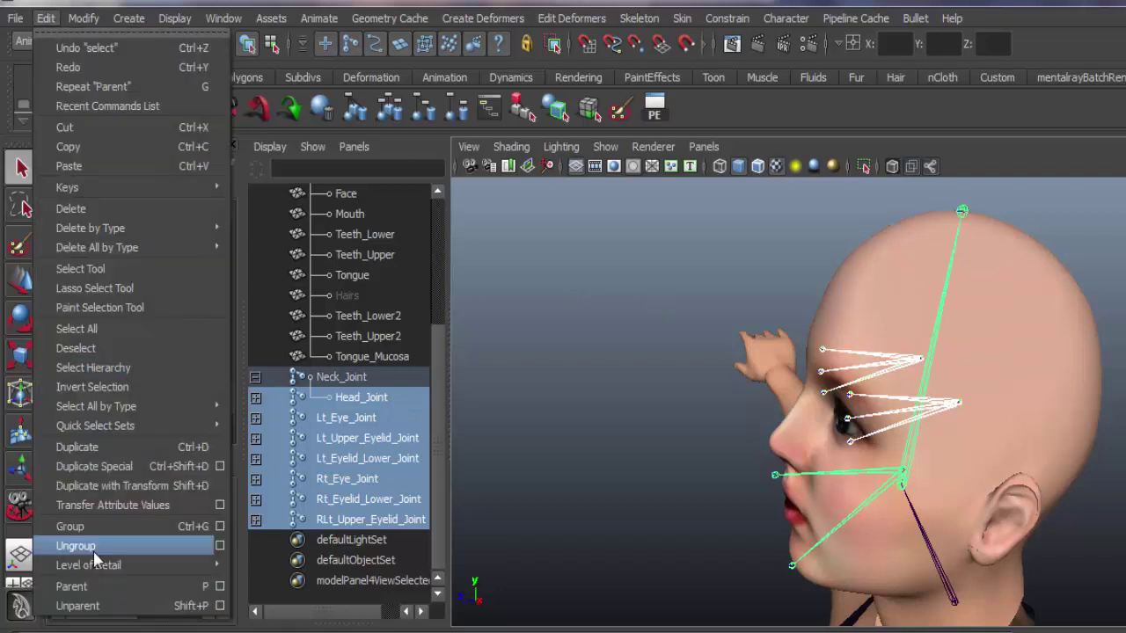
left_click(93, 588)
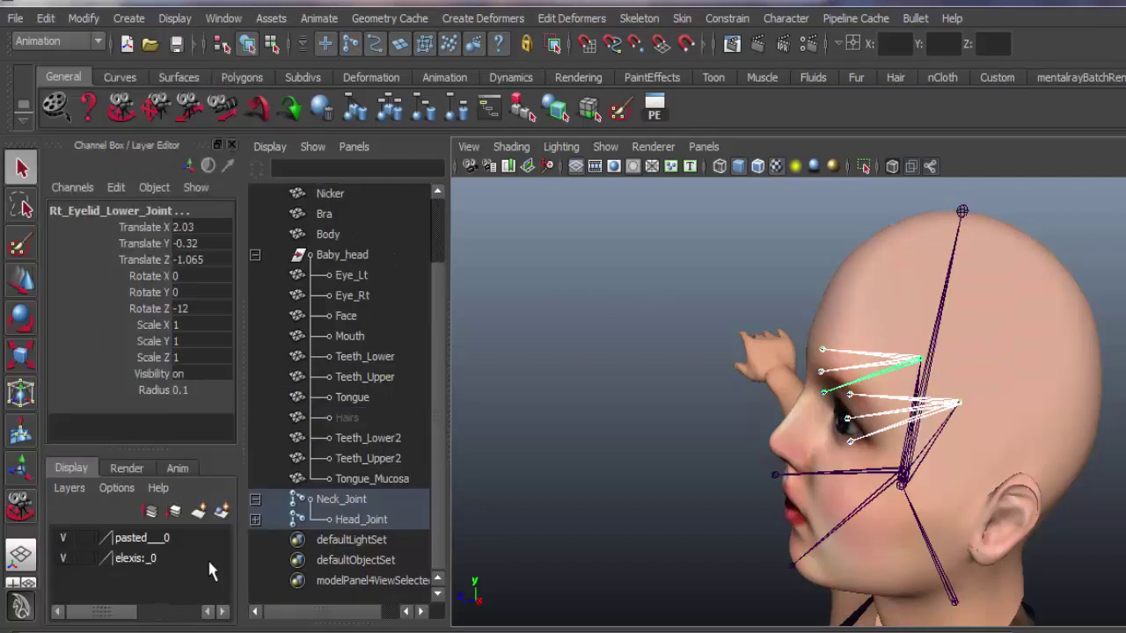
left_click(544, 485)
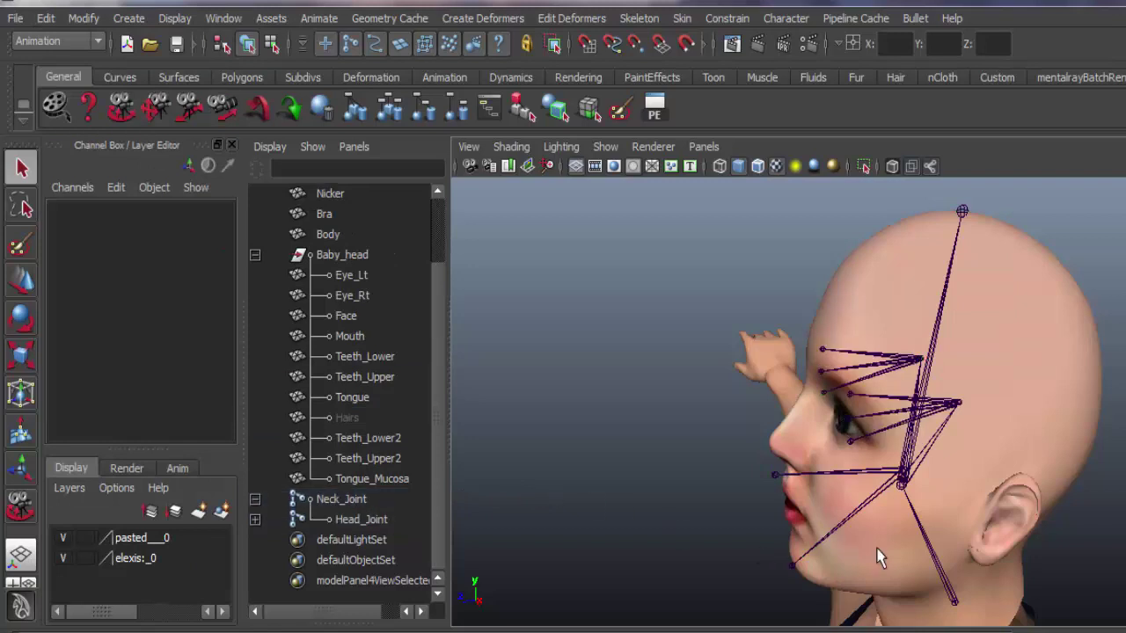
left_click(930, 560)
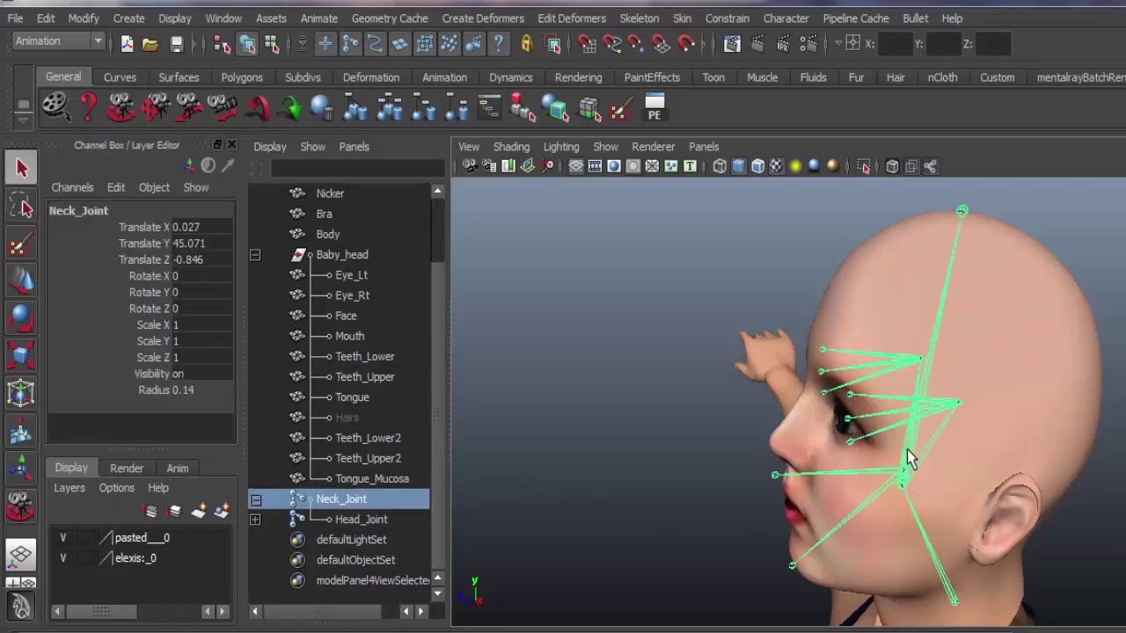
key("Down")
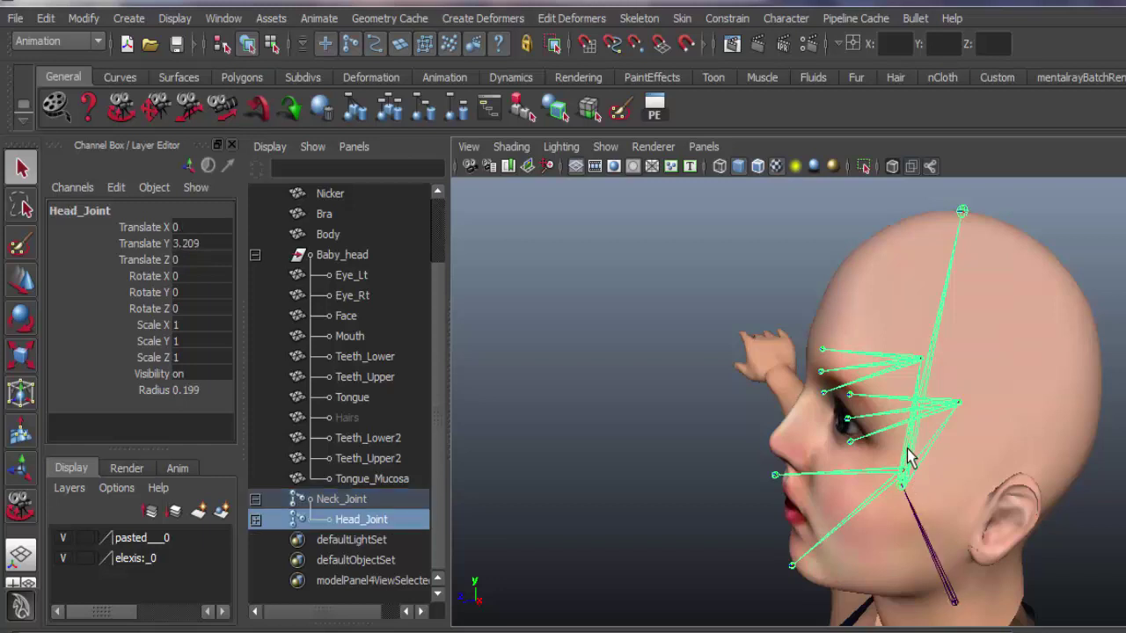
left_click(874, 505)
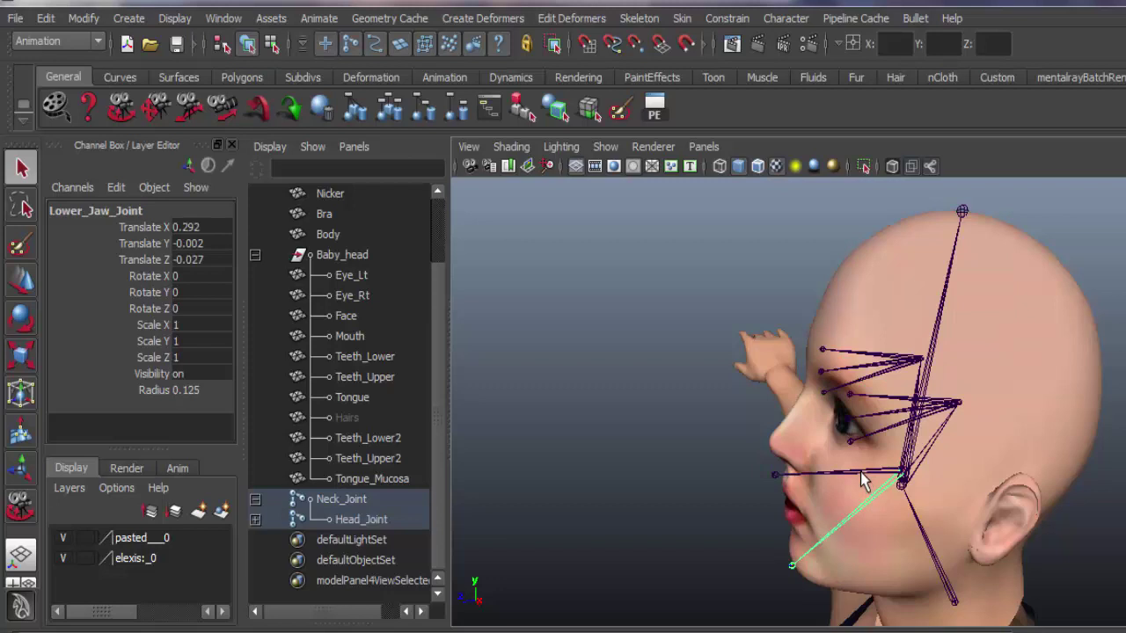
left_click(860, 474)
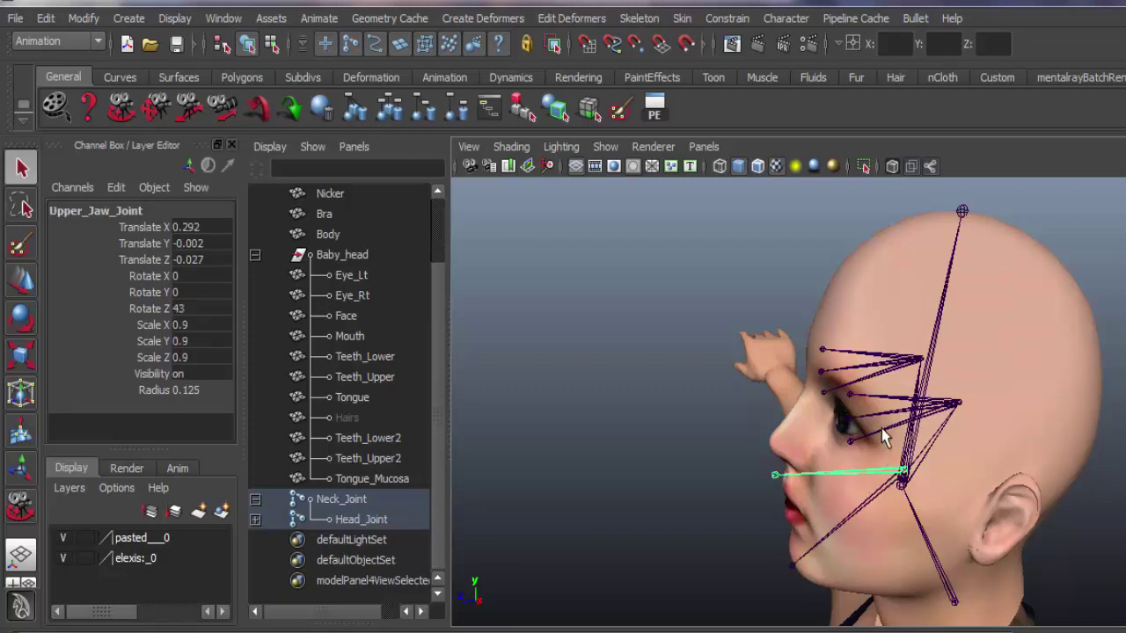
left_click(883, 435)
left_click(879, 413)
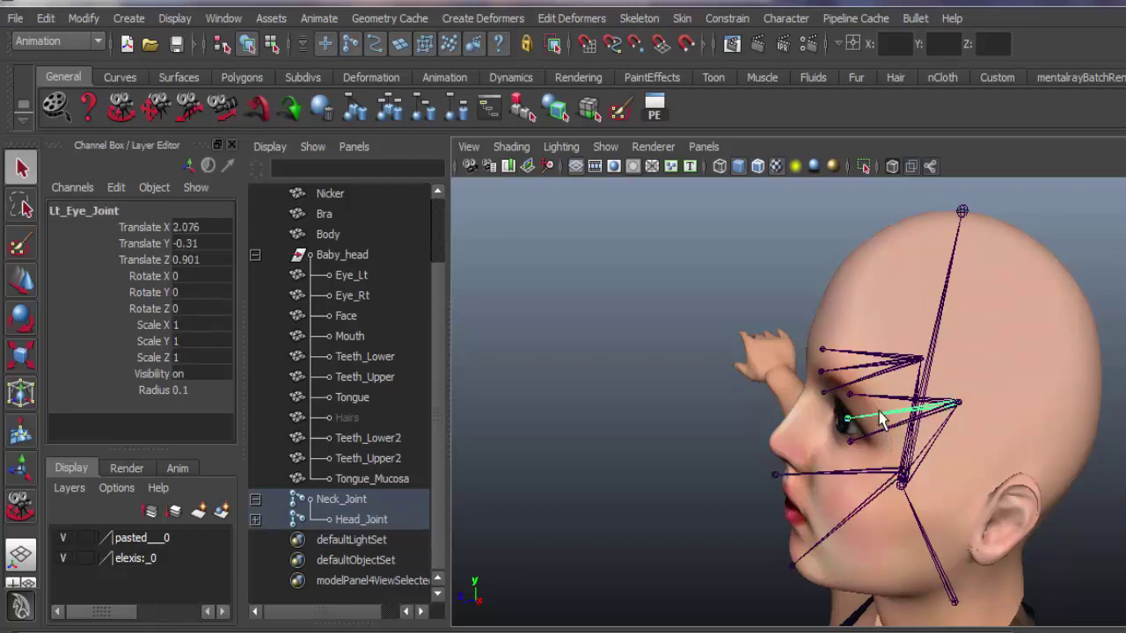